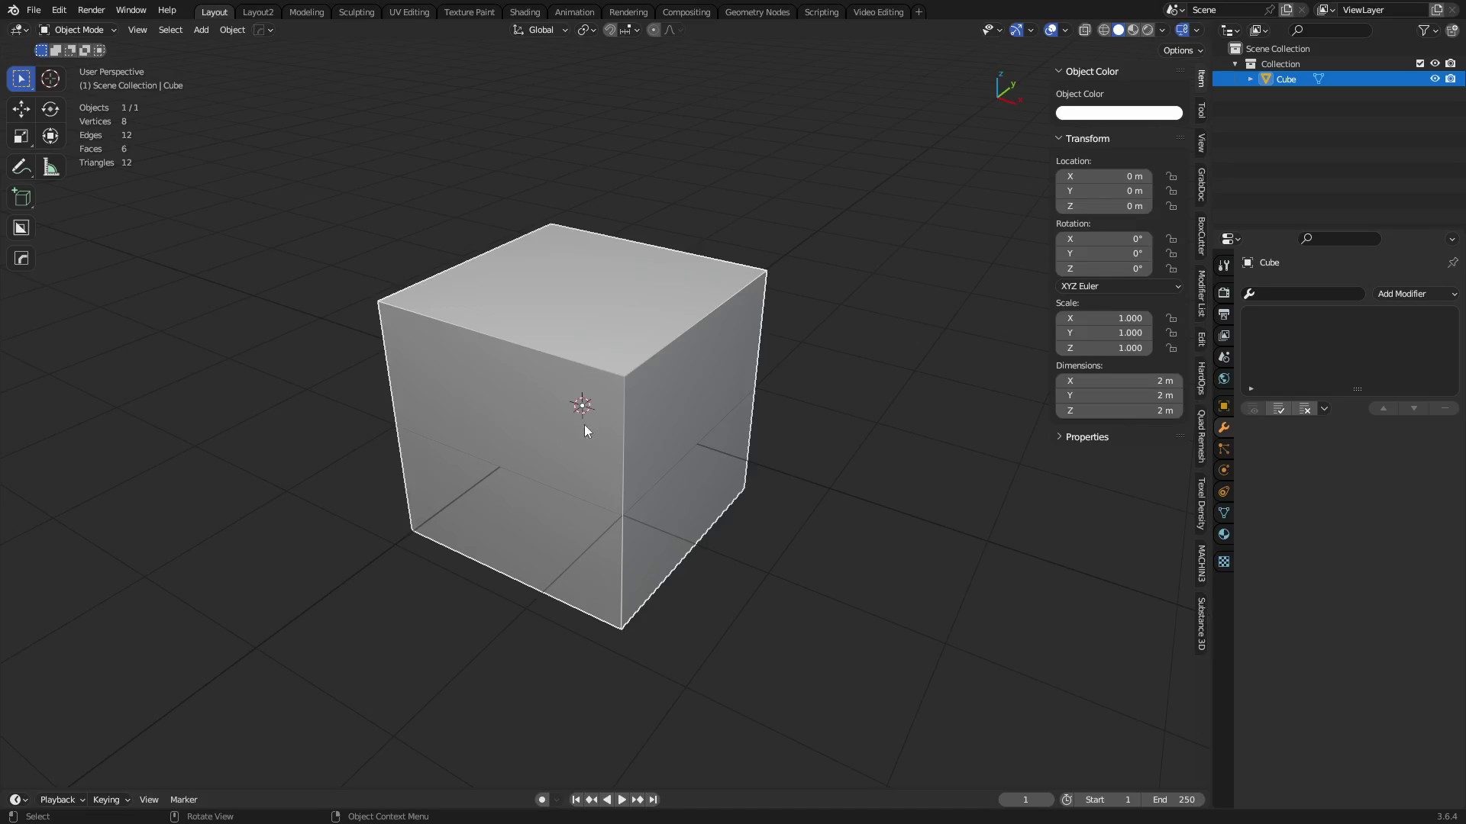
# Place the 3D cursor on the cube's front face, then on its right side face
pyautogui.keyDown('shift'); pyautogui.rightClick(438, 402); pyautogui.keyUp('shift')
pyautogui.moveTo(448, 407); pyautogui.dragTo(452, 371, button='middle')
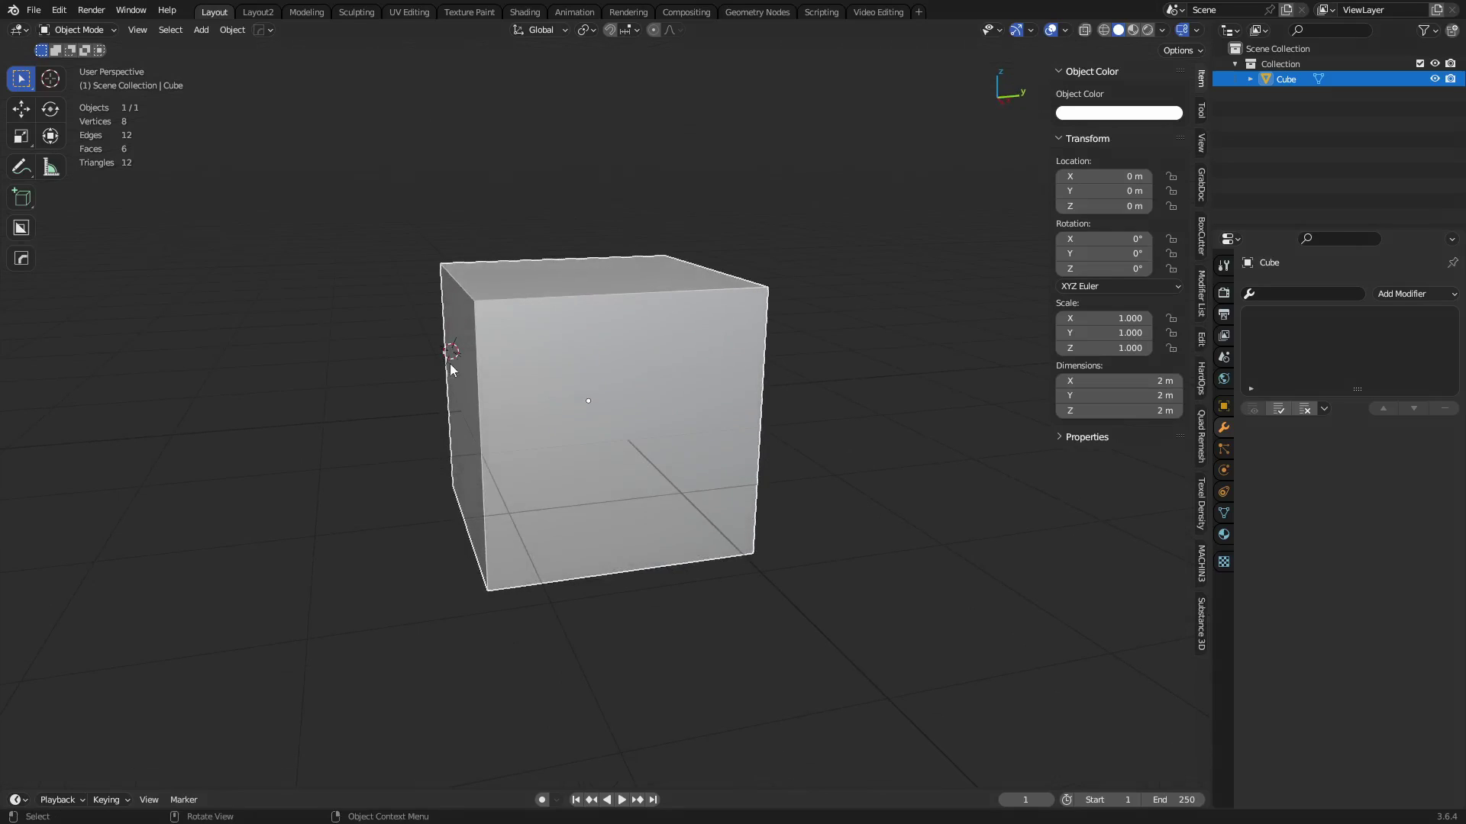
pyautogui.keyDown('shift'); pyautogui.rightClick(736, 339); pyautogui.keyUp('shift')
pyautogui.moveTo(525, 411); pyautogui.dragTo(722, 458, button='middle')
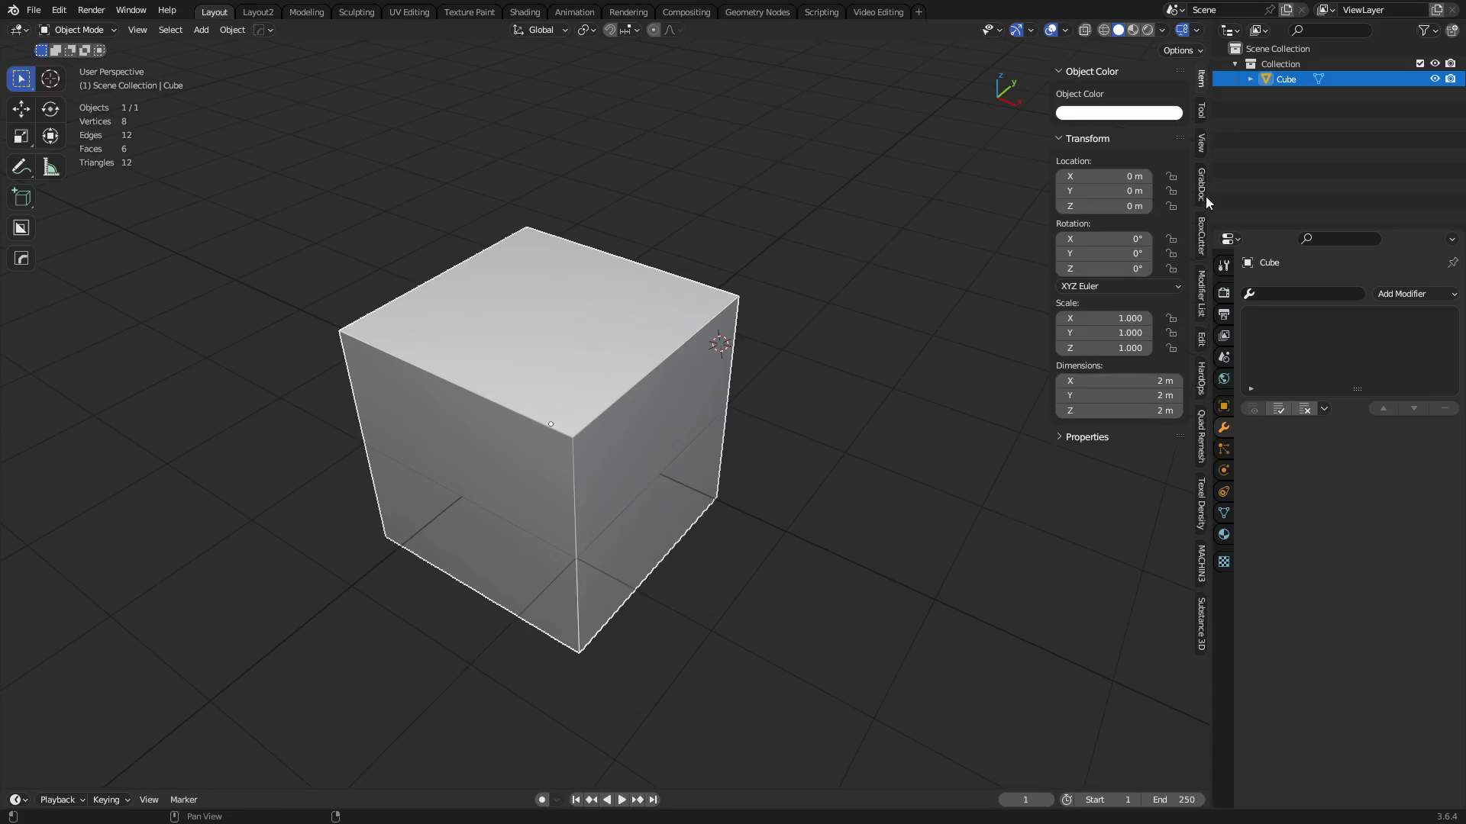
# In the View tab's 3D Cursor panel, nudge Y to 0.872 m and set X to 2 m
pyautogui.click(1201, 145)
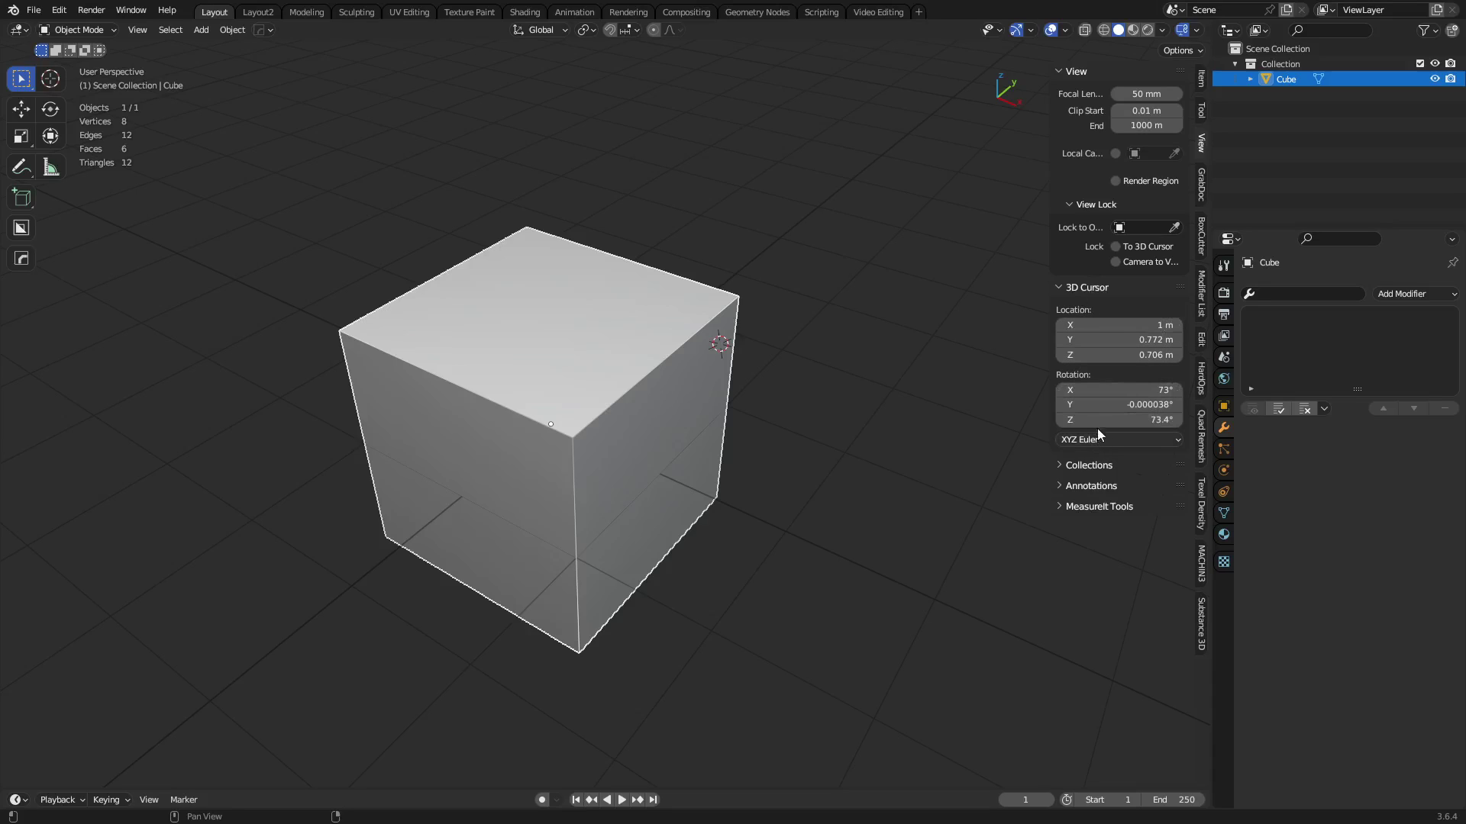
pyautogui.moveTo(1122, 325); pyautogui.dragTo(1149, 339)
pyautogui.click(1136, 340)
pyautogui.click(1132, 325)
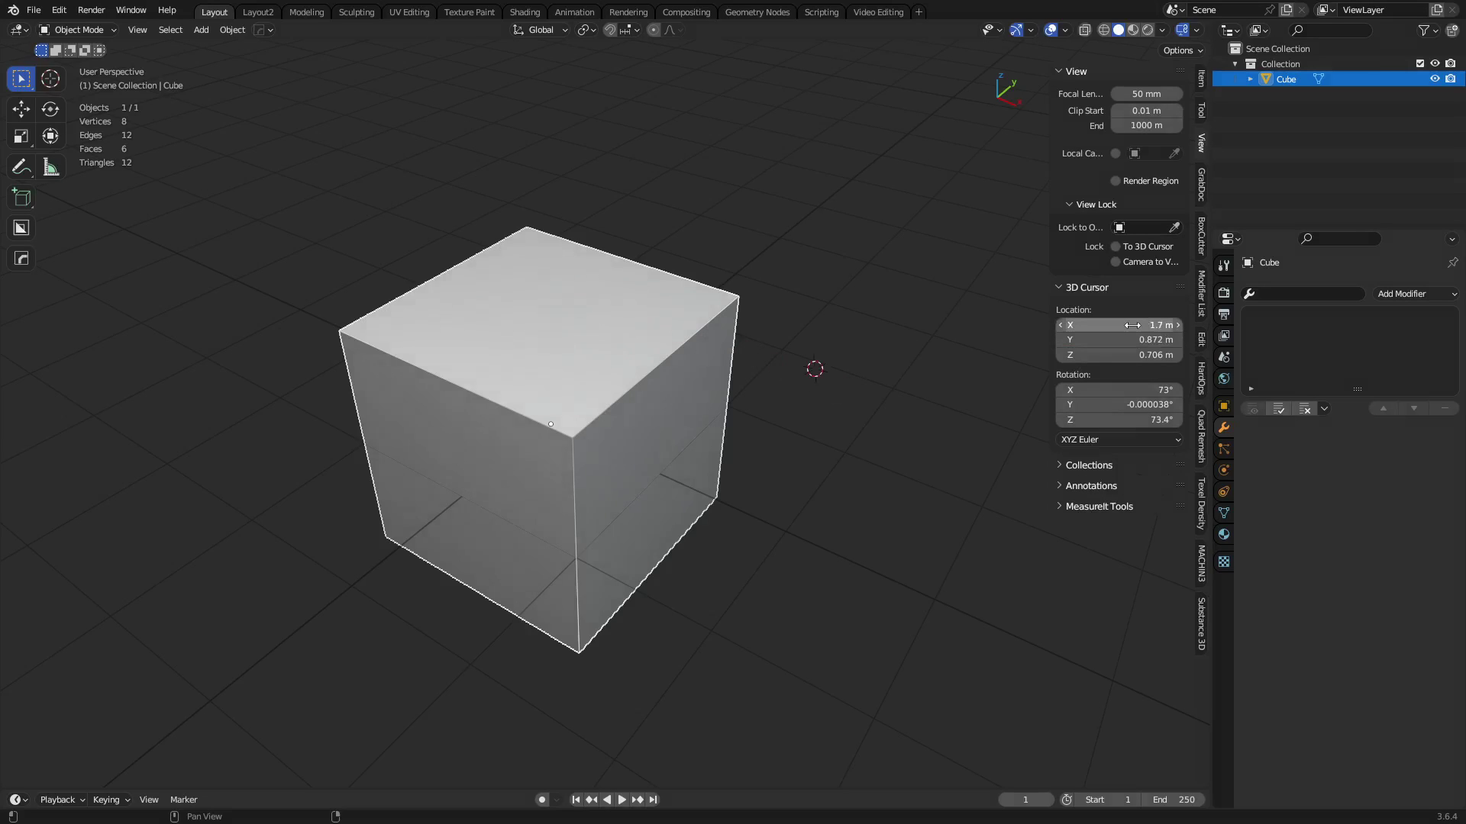
pyautogui.click(1132, 325)
pyautogui.write('2')
pyautogui.press('Return')
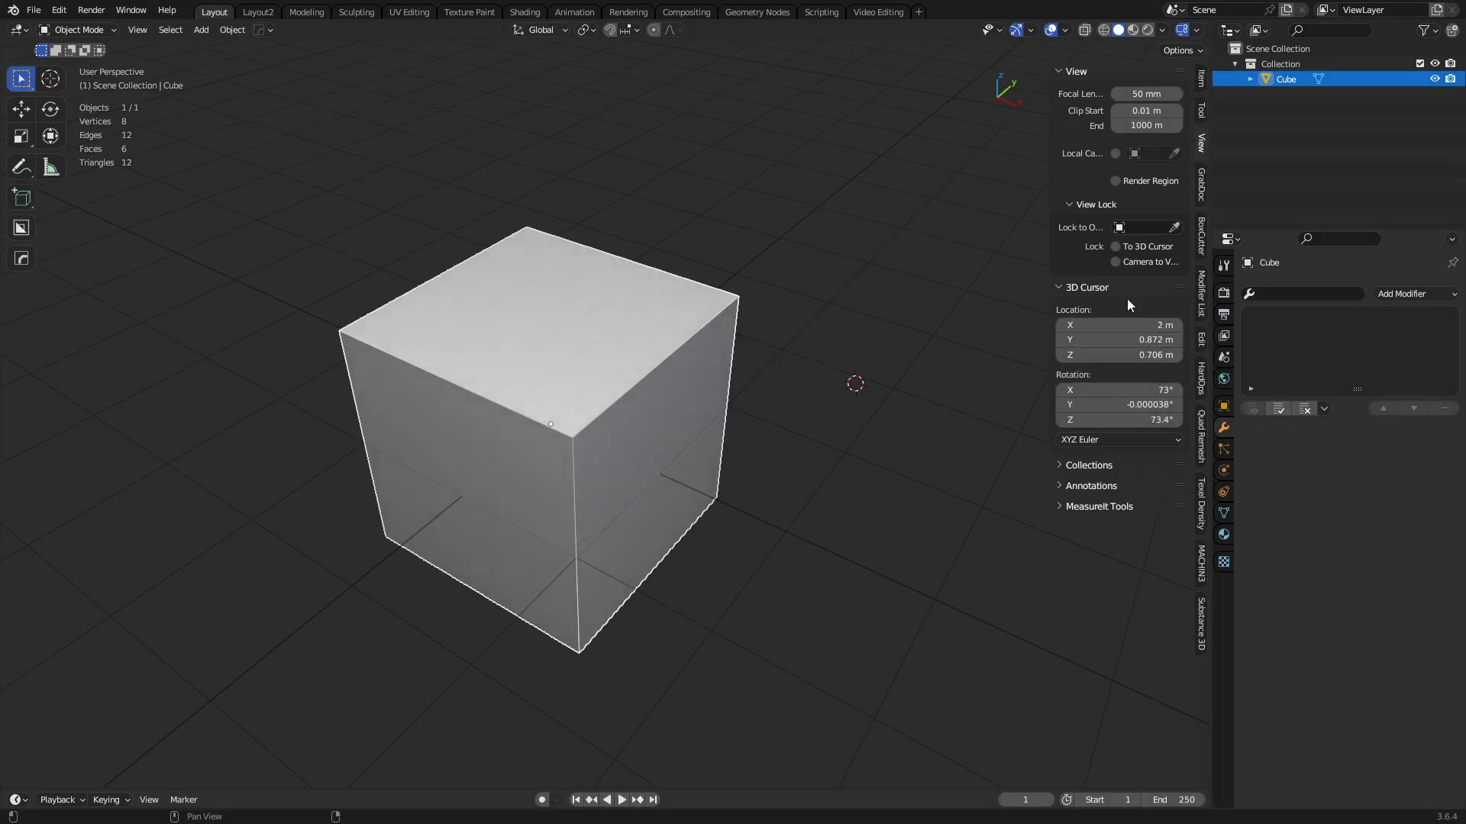
# Reset all 3D cursor rotation values to 0° and orbit around the cube
pyautogui.click(1129, 390)
pyautogui.press('Escape')
pyautogui.press('BackSpace')
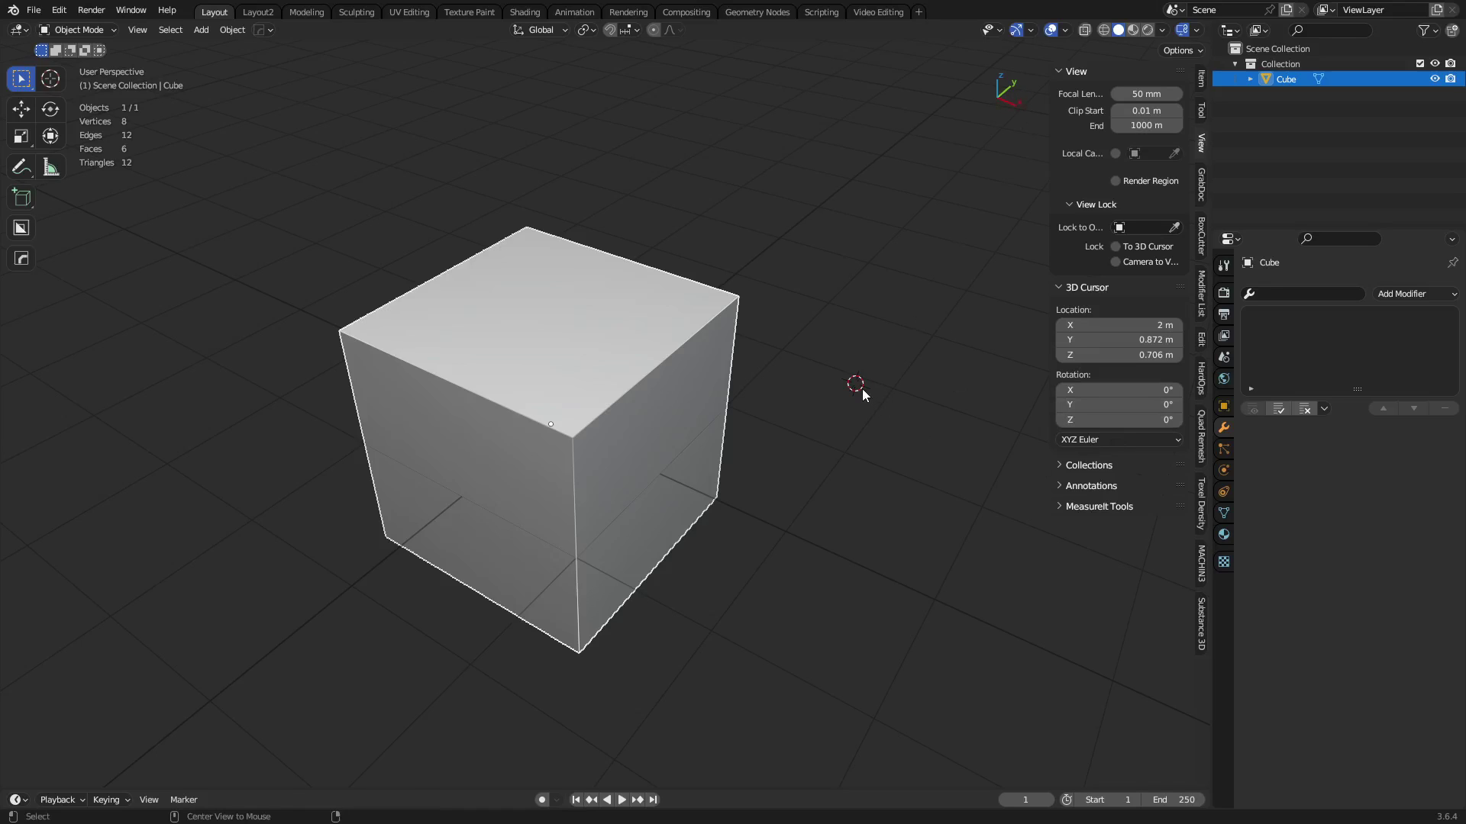
pyautogui.moveTo(862, 388); pyautogui.dragTo(767, 379, button='middle')
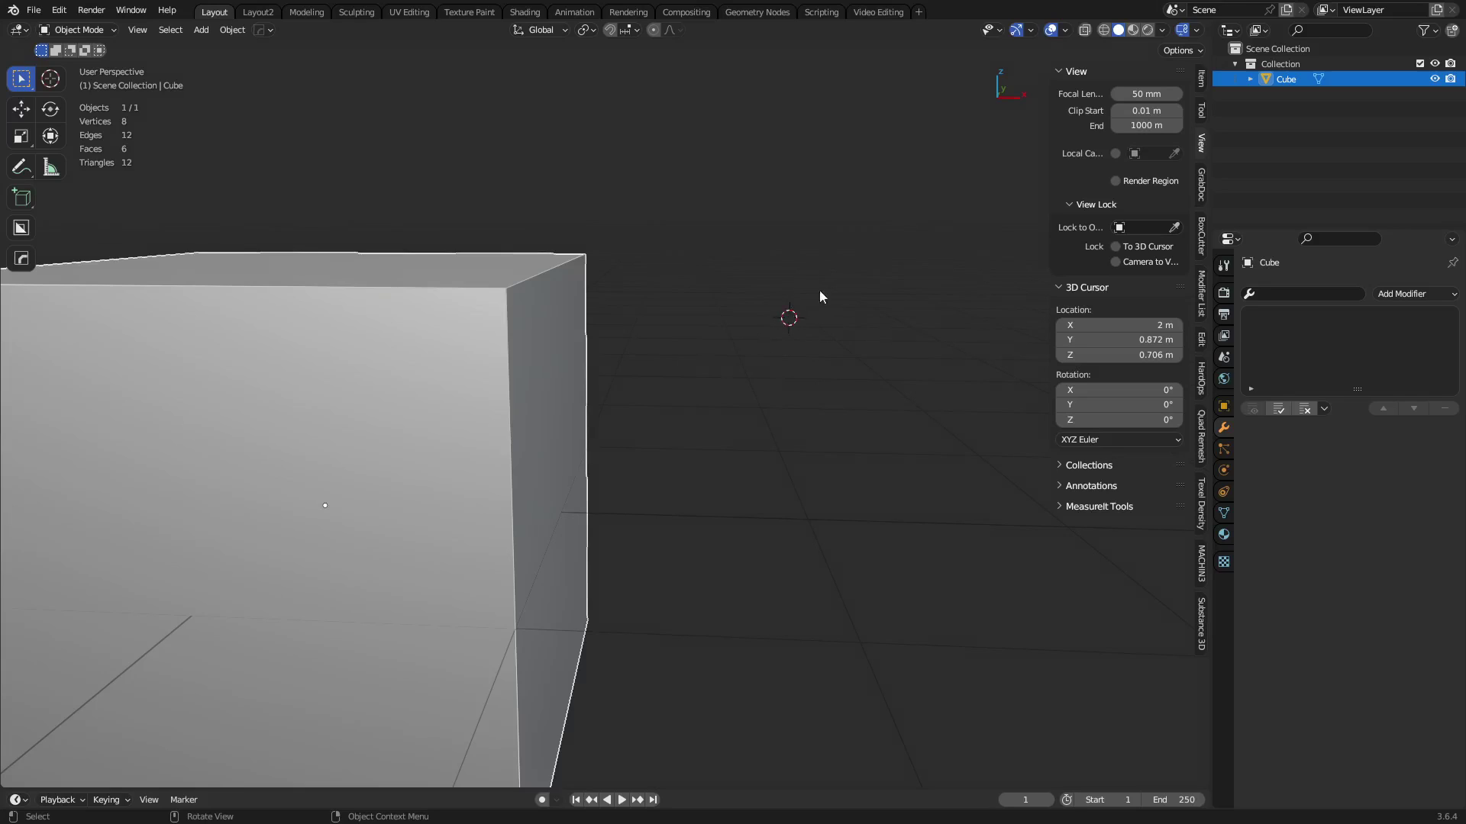
pyautogui.scroll(-3, 799, 369)
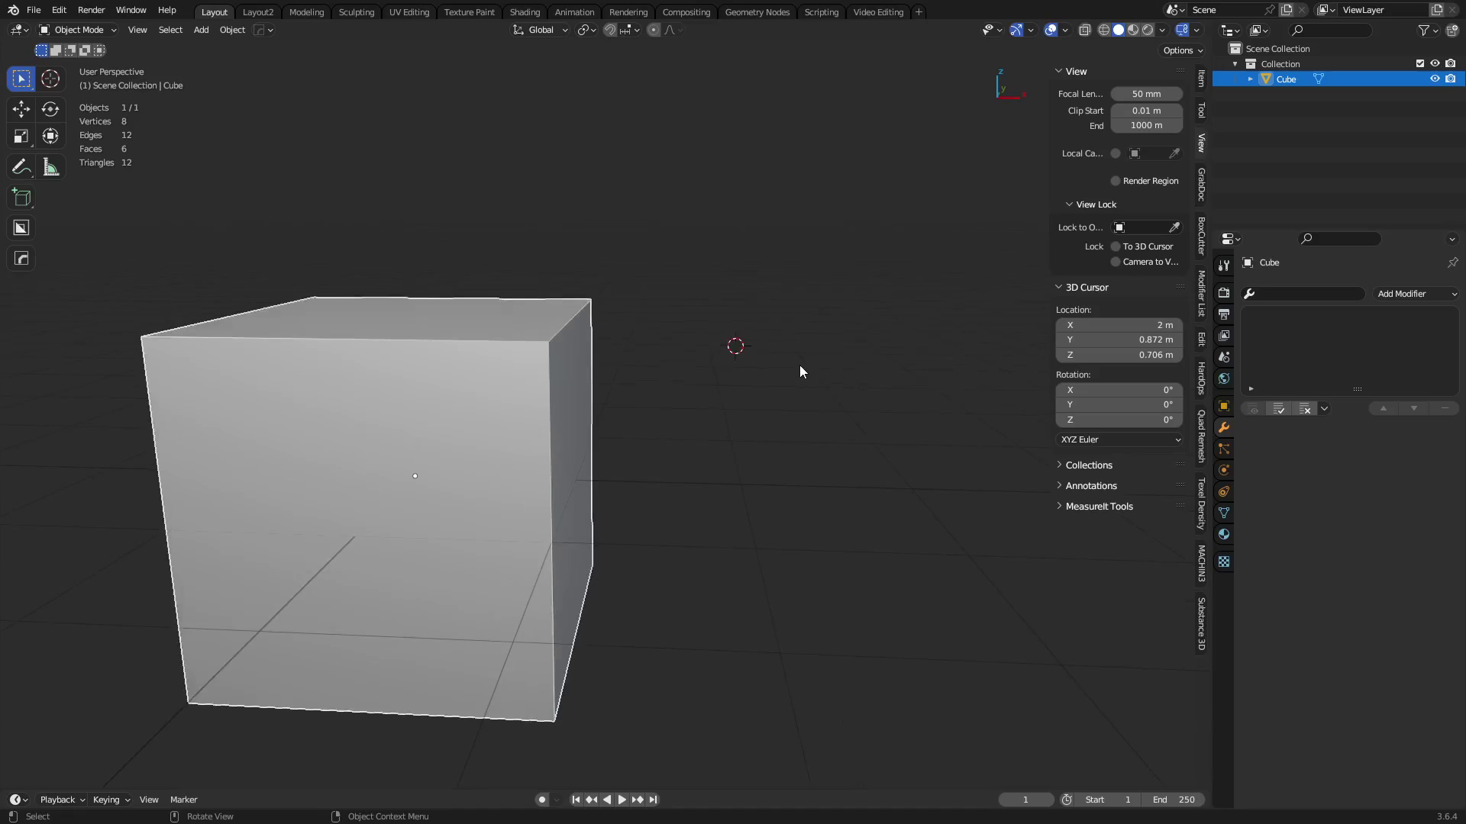
pyautogui.moveTo(798, 369); pyautogui.dragTo(786, 421, button='middle')
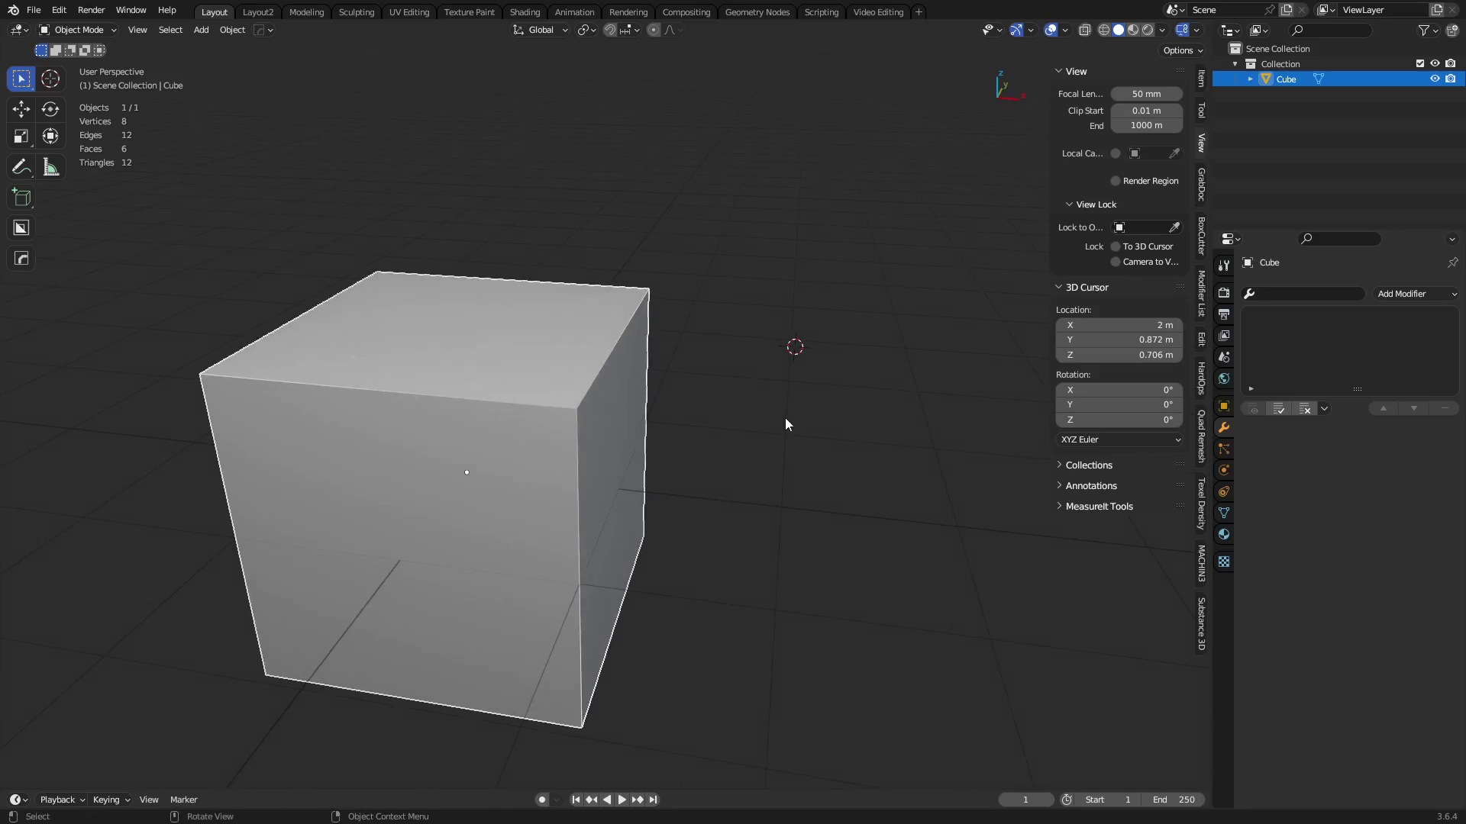
pyautogui.moveTo(817, 416); pyautogui.dragTo(764, 408, button='middle')
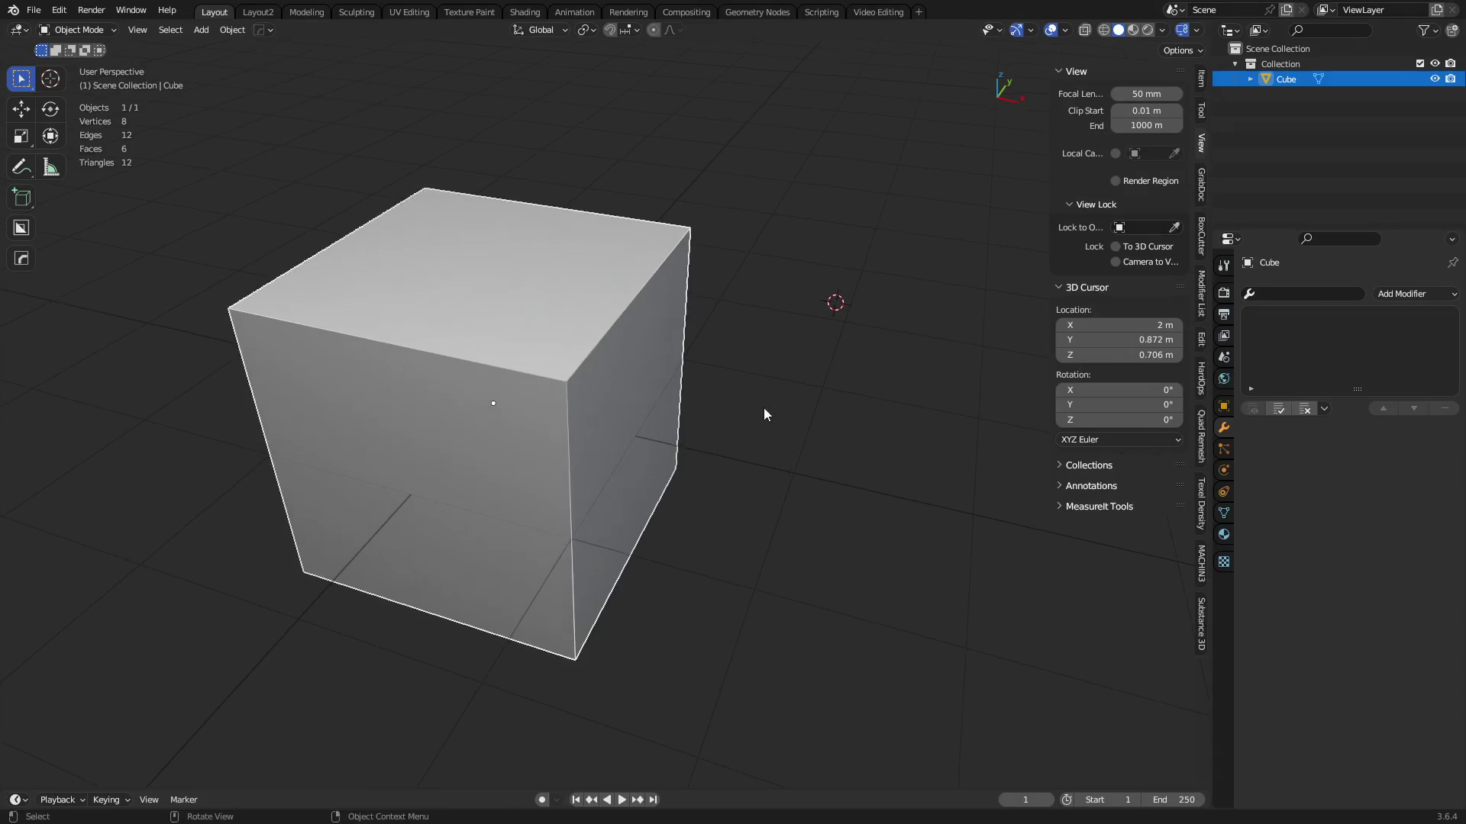
# Drag the 3D cursor to new spots from a side view, cancelling an accidental cube move
pyautogui.click(627, 29)
pyautogui.moveTo(808, 391); pyautogui.dragTo(700, 501, button='middle')
pyautogui.keyDown('shift'); pyautogui.moveTo(632, 433); pyautogui.dragTo(608, 229, button='right'); pyautogui.keyUp('shift')
pyautogui.moveTo(608, 229); pyautogui.dragTo(519, 130, button='middle')
pyautogui.press('g')
pyautogui.rightClick(779, 385)
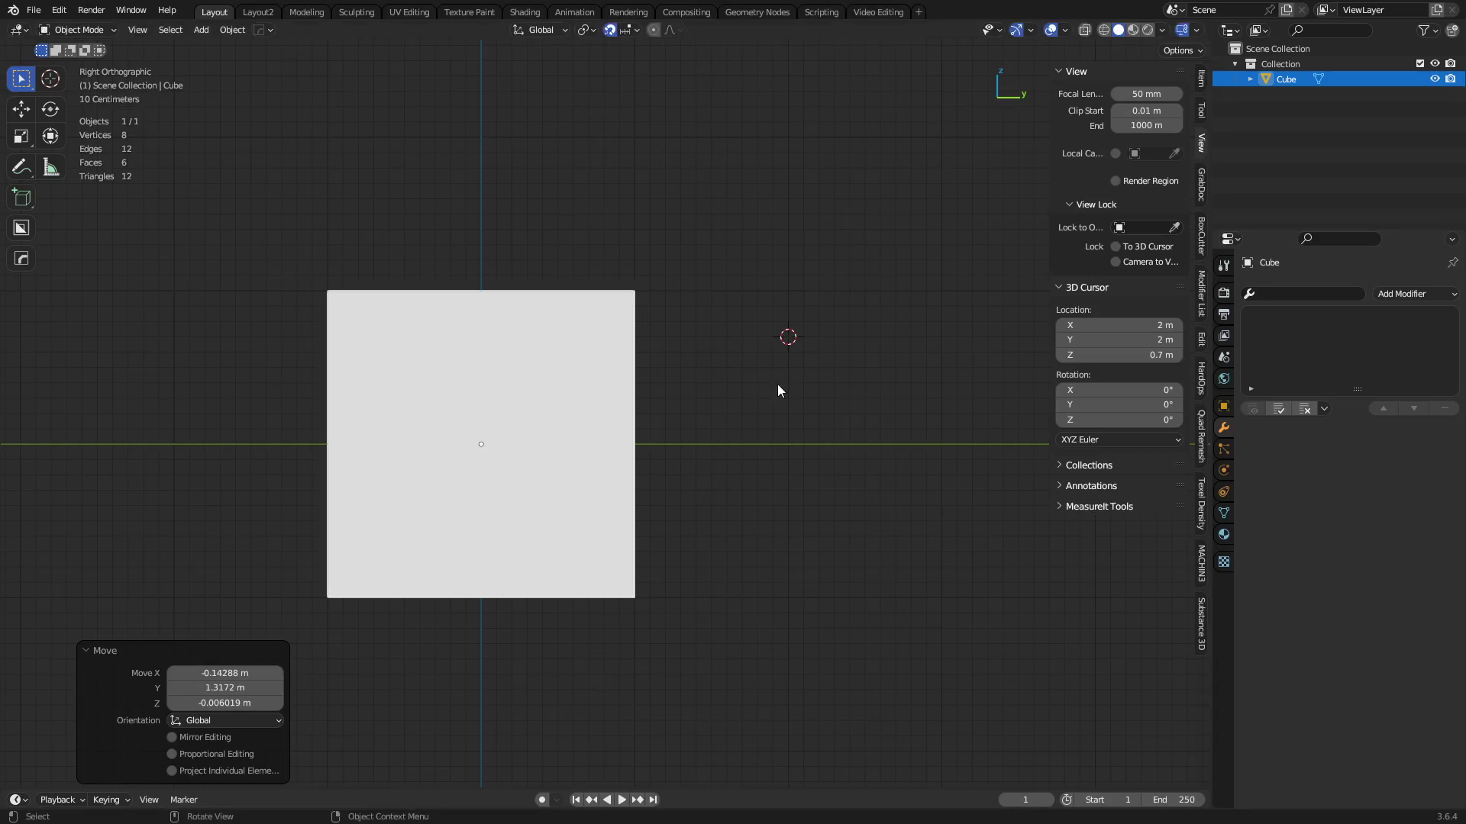
pyautogui.keyDown('shift'); pyautogui.moveTo(786, 387); pyautogui.dragTo(788, 442, button='right'); pyautogui.keyUp('shift')
pyautogui.moveTo(639, 464)
pyautogui.mouseDown(button='middle')
pyautogui.moveTo(725, 522)
pyautogui.moveTo(701, 498)
pyautogui.moveTo(877, 528)
pyautogui.moveTo(641, 449)
pyautogui.mouseUp(button='middle')
# Set Snap To Vertex and snap the 3D cursor onto the cube's top corner at 1, -1, 1 m
pyautogui.click(629, 30)
pyautogui.click(597, 90)
pyautogui.keyDown('shift'); pyautogui.moveTo(539, 411); pyautogui.dragTo(515, 418, button='right'); pyautogui.keyUp('shift')
pyautogui.moveTo(662, 488); pyautogui.dragTo(827, 477, button='middle')
pyautogui.scroll(3, 746, 463)
pyautogui.keyDown('shift'); pyautogui.moveTo(569, 308); pyautogui.dragTo(762, 381, button='right'); pyautogui.keyUp('shift')
# Enable Align Rotation to Target and snap the 3D cursor to several cube corners
pyautogui.click(636, 29)
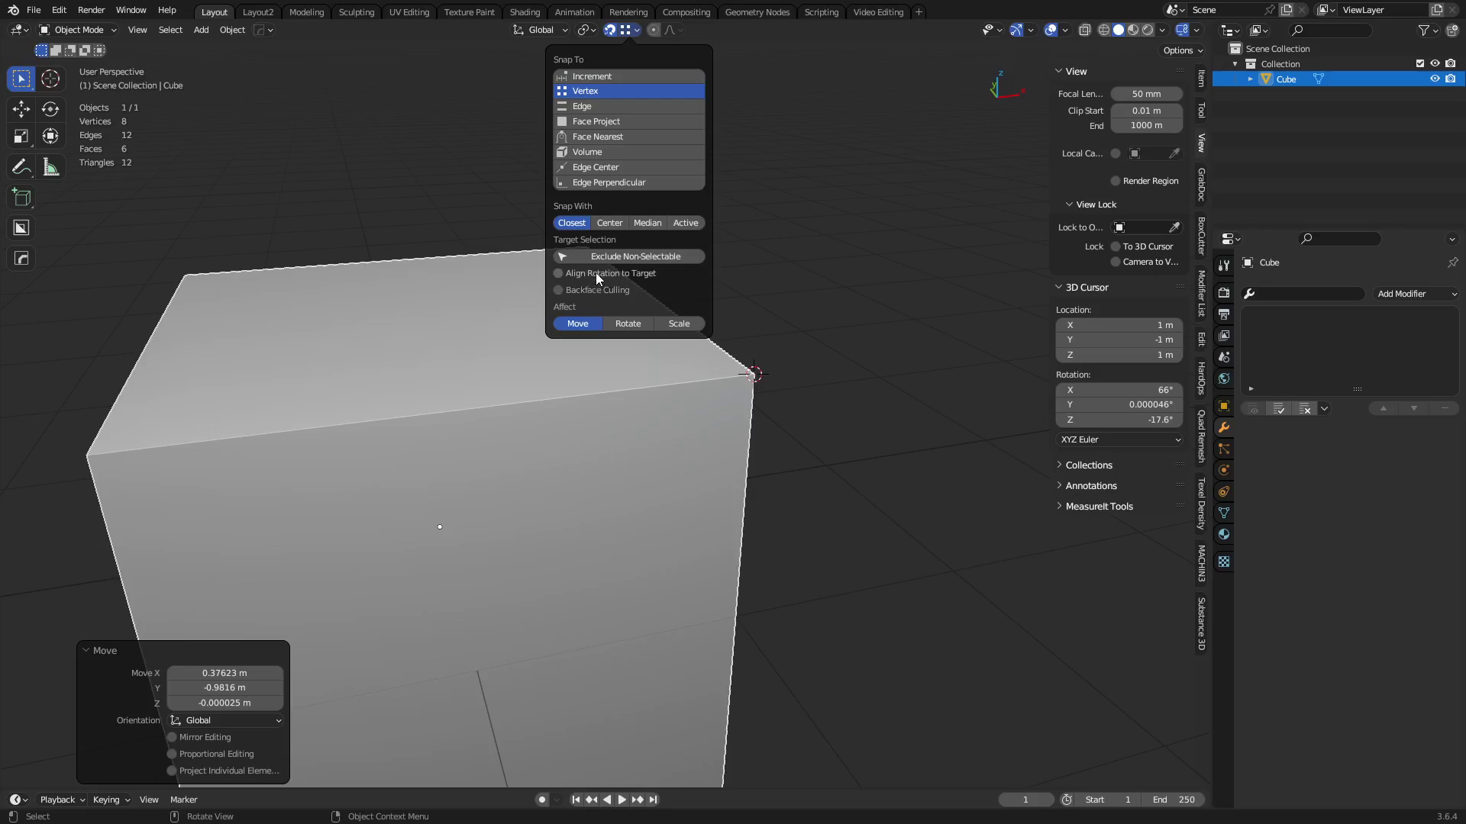
pyautogui.keyDown('shift'); pyautogui.moveTo(604, 305); pyautogui.dragTo(757, 374, button='right'); pyautogui.keyUp('shift')
pyautogui.moveTo(829, 413); pyautogui.dragTo(683, 404, button='middle')
pyautogui.keyDown('shift'); pyautogui.moveTo(683, 404); pyautogui.dragTo(19, 511, button='right'); pyautogui.keyUp('shift')
pyautogui.moveTo(252, 483); pyautogui.dragTo(616, 357, button='middle')
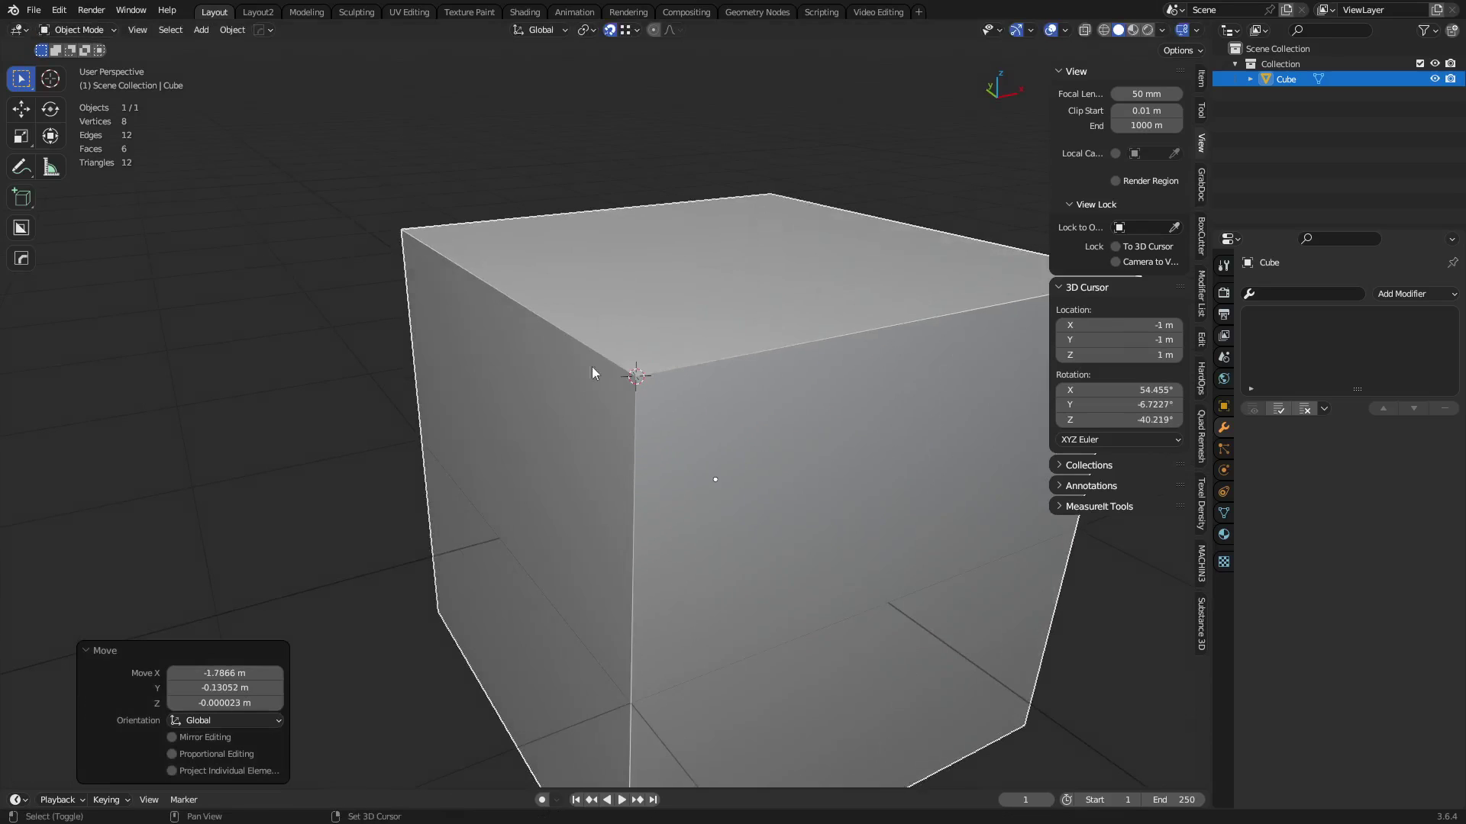
pyautogui.keyDown('shift'); pyautogui.moveTo(678, 340); pyautogui.dragTo(644, 370, button='right'); pyautogui.keyUp('shift')
pyautogui.keyDown('shift'); pyautogui.moveTo(763, 372); pyautogui.dragTo(627, 379, button='middle'); pyautogui.keyUp('shift')
# Switch snapping to Edge and slide the 3D cursor along the cube's top edge
pyautogui.click(631, 30)
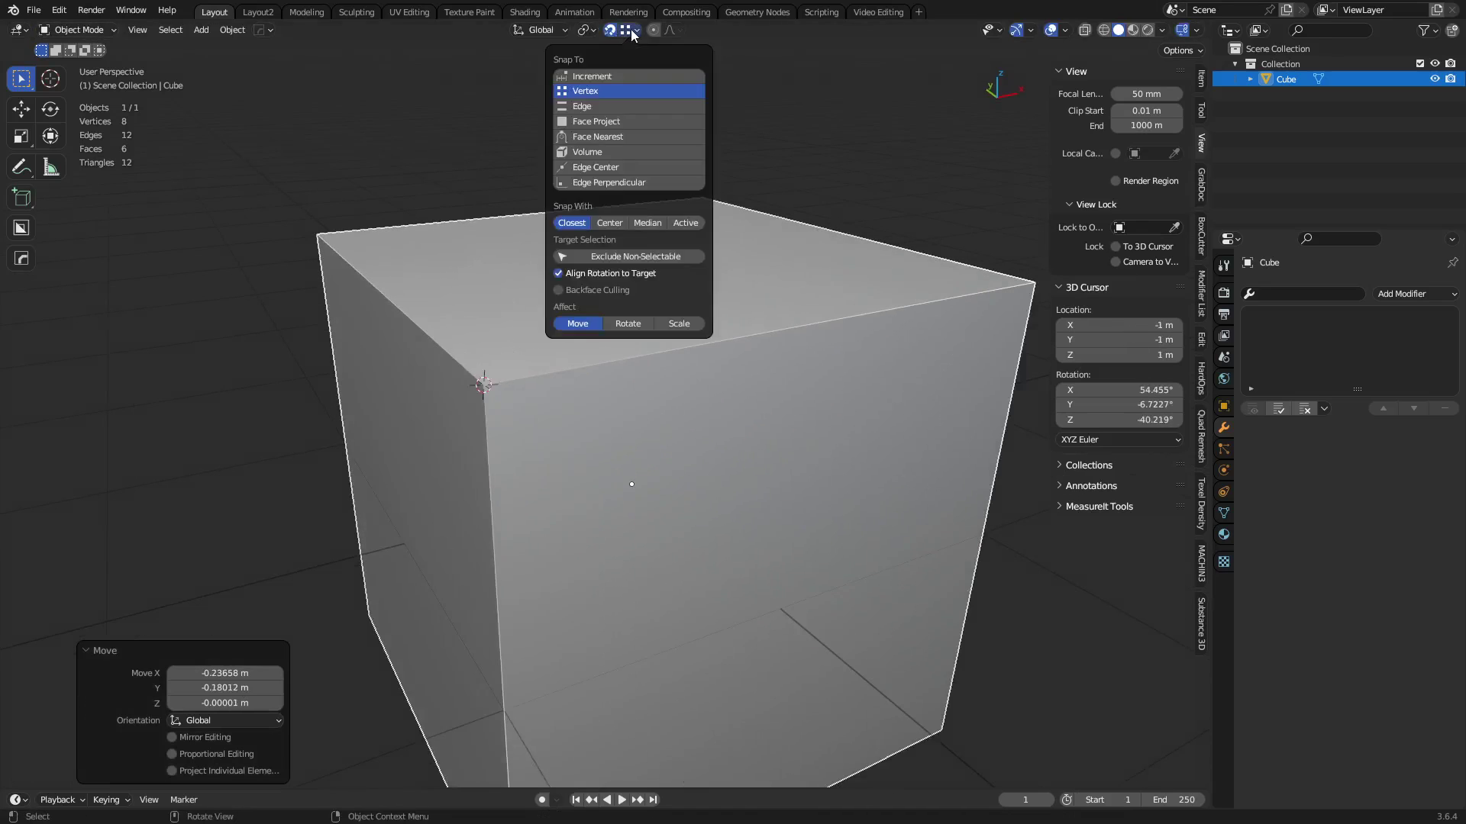
pyautogui.click(597, 111)
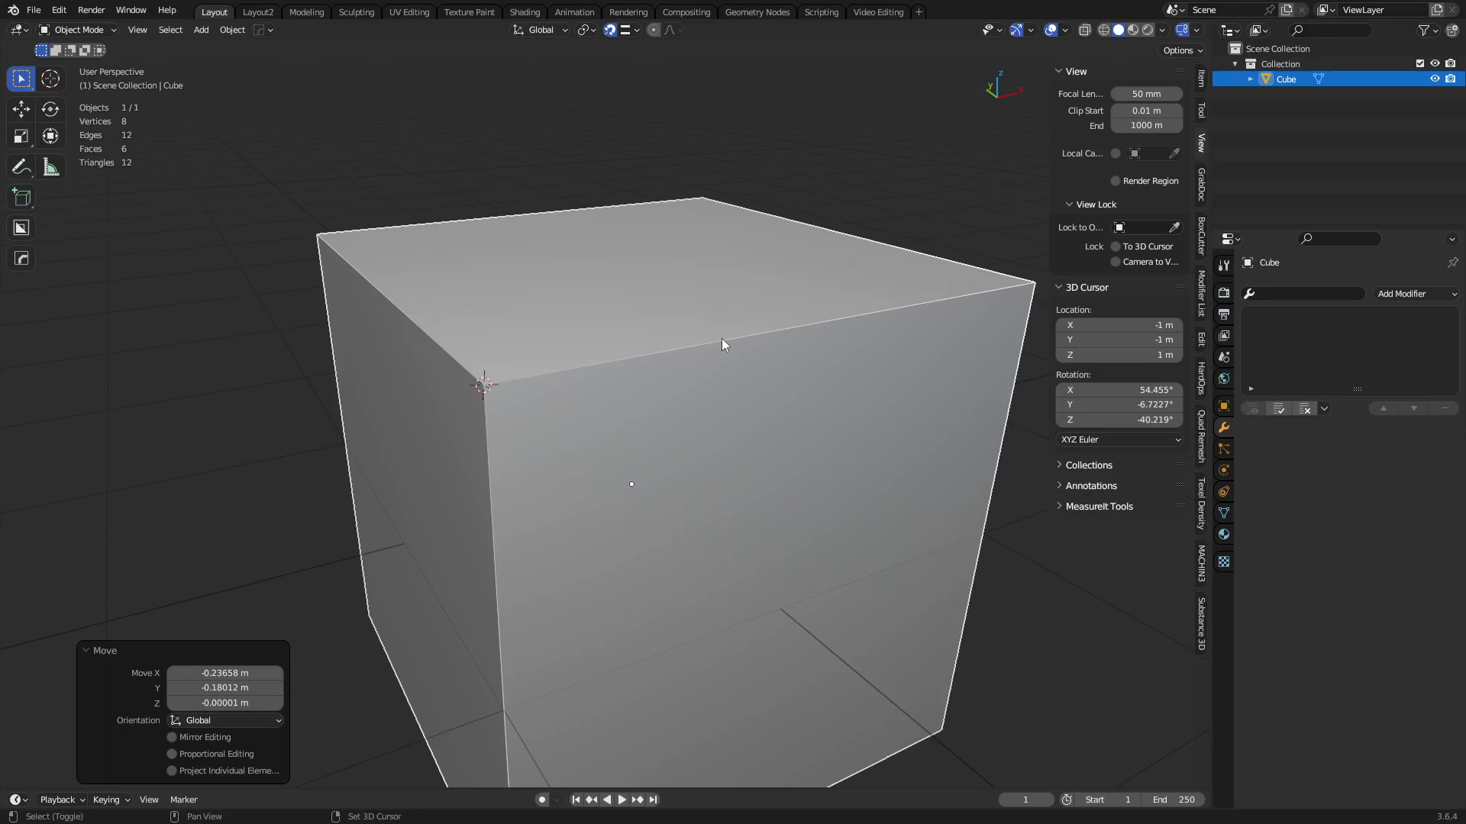
pyautogui.keyDown('shift'); pyautogui.moveTo(722, 341); pyautogui.dragTo(642, 359, button='right'); pyautogui.keyUp('shift')
pyautogui.click(624, 31)
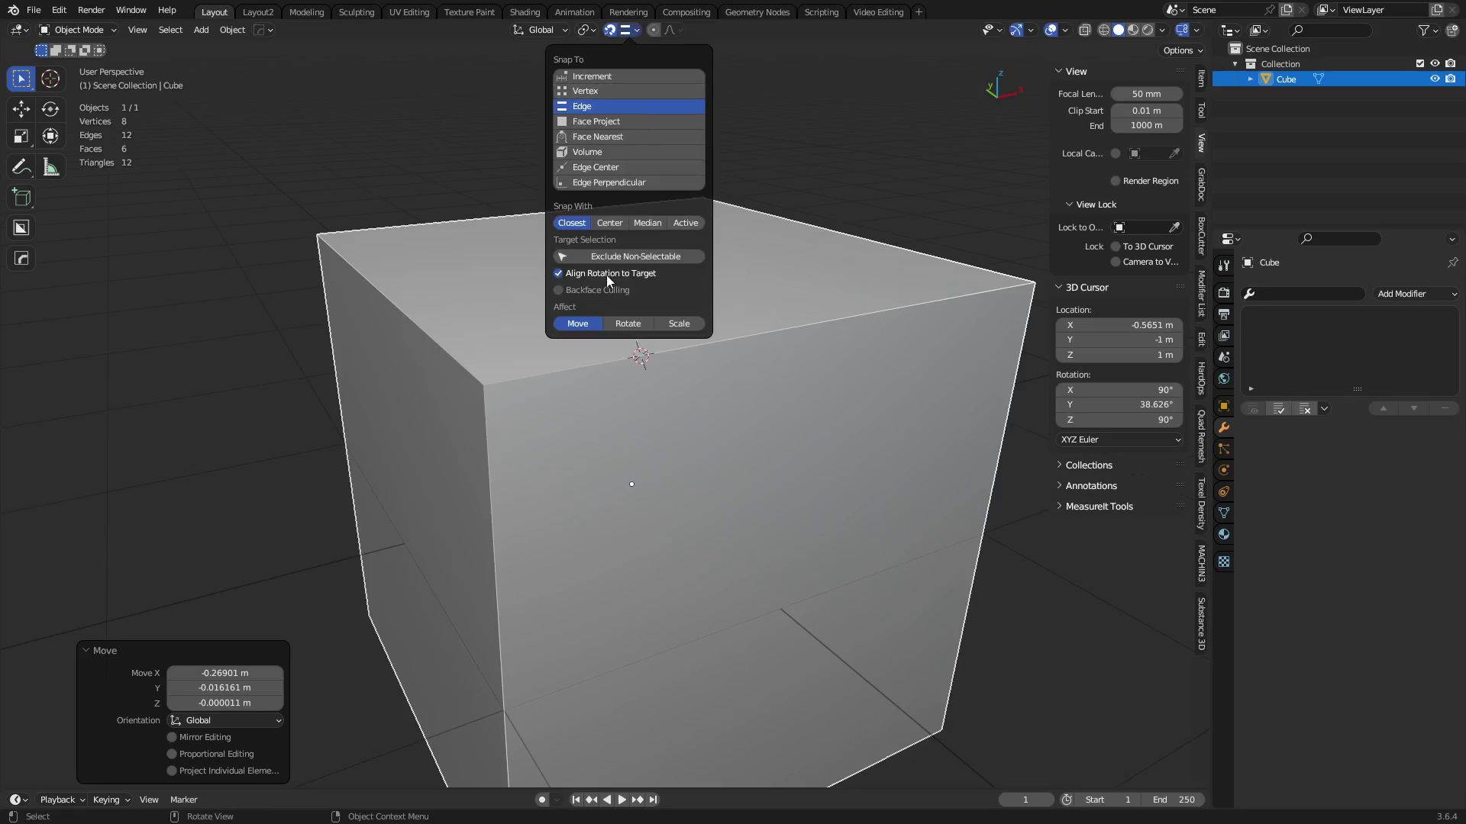
pyautogui.keyDown('shift'); pyautogui.moveTo(850, 325); pyautogui.dragTo(829, 324, button='right'); pyautogui.keyUp('shift')
pyautogui.moveTo(829, 323); pyautogui.dragTo(796, 355, button='middle')
pyautogui.keyDown('shift'); pyautogui.moveTo(757, 340); pyautogui.dragTo(674, 322); pyautogui.keyUp('shift')
# Switch snapping to Face Project and move the 3D cursor across a cube face
pyautogui.click(624, 33)
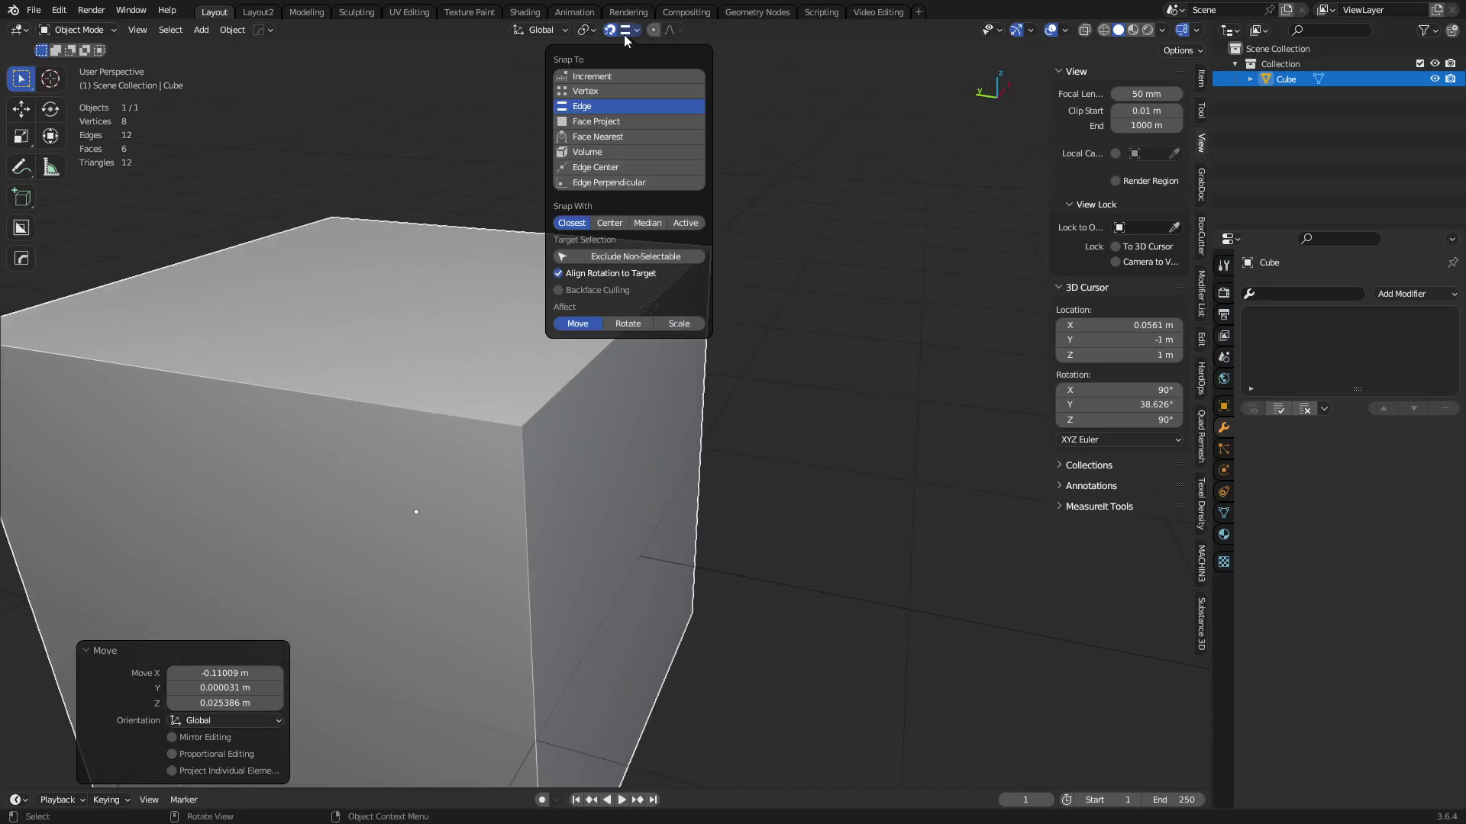
pyautogui.click(602, 119)
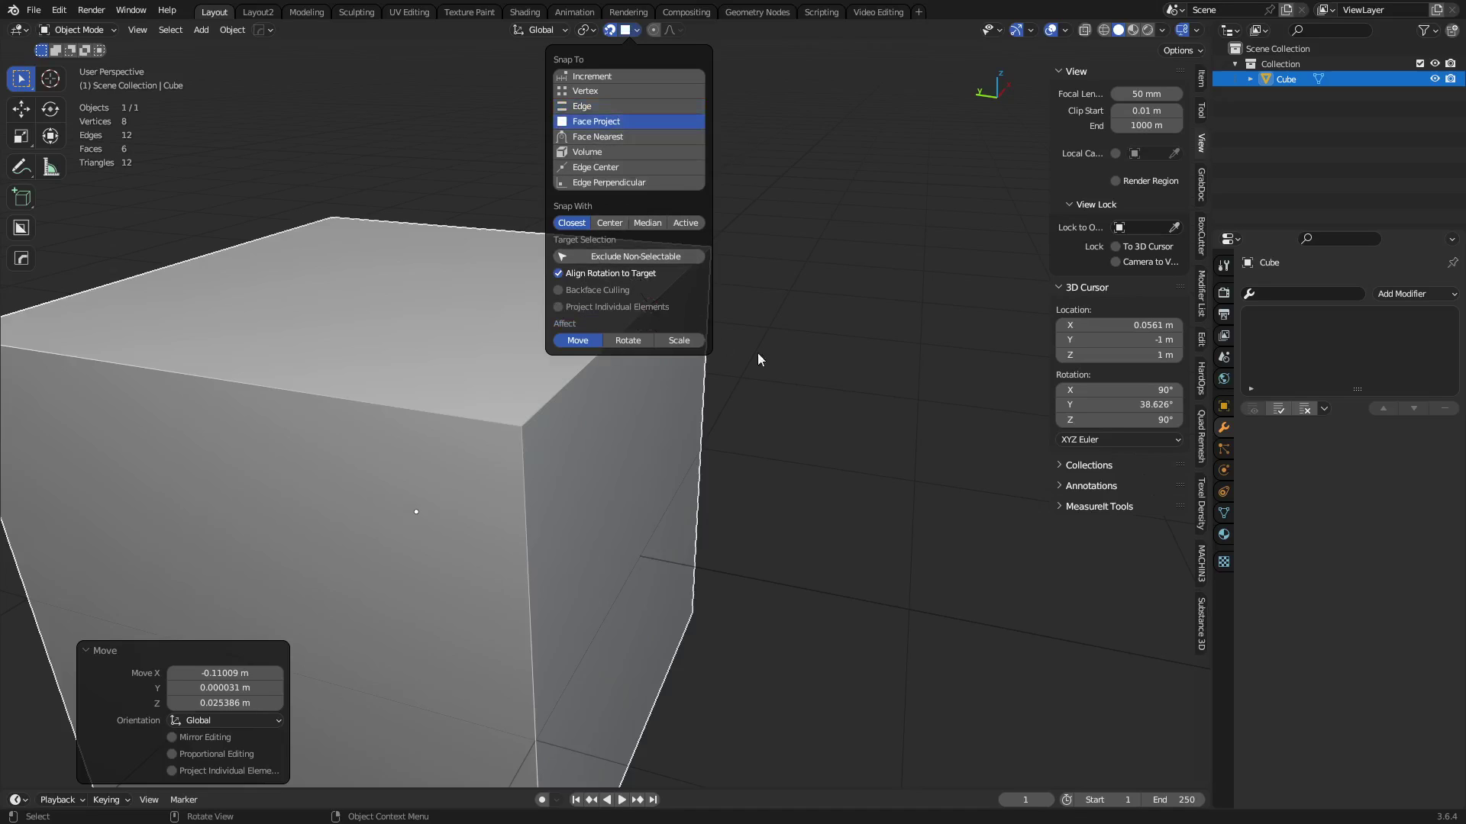
pyautogui.moveTo(780, 364); pyautogui.dragTo(599, 386, button='middle')
pyautogui.moveTo(598, 386)
pyautogui.keyDown('shift'); pyautogui.mouseDown(button='right')
pyautogui.moveTo(608, 393)
pyautogui.moveTo(589, 389)
pyautogui.mouseUp(button='right'); pyautogui.keyUp('shift')
pyautogui.moveTo(590, 391); pyautogui.dragTo(740, 489, button='middle')
pyautogui.keyDown('shift'); pyautogui.moveTo(565, 436); pyautogui.dragTo(528, 444, button='right'); pyautogui.keyUp('shift')
# Snap the 3D cursor inside the cube with Volume, then return snapping to Increment
pyautogui.click(626, 32)
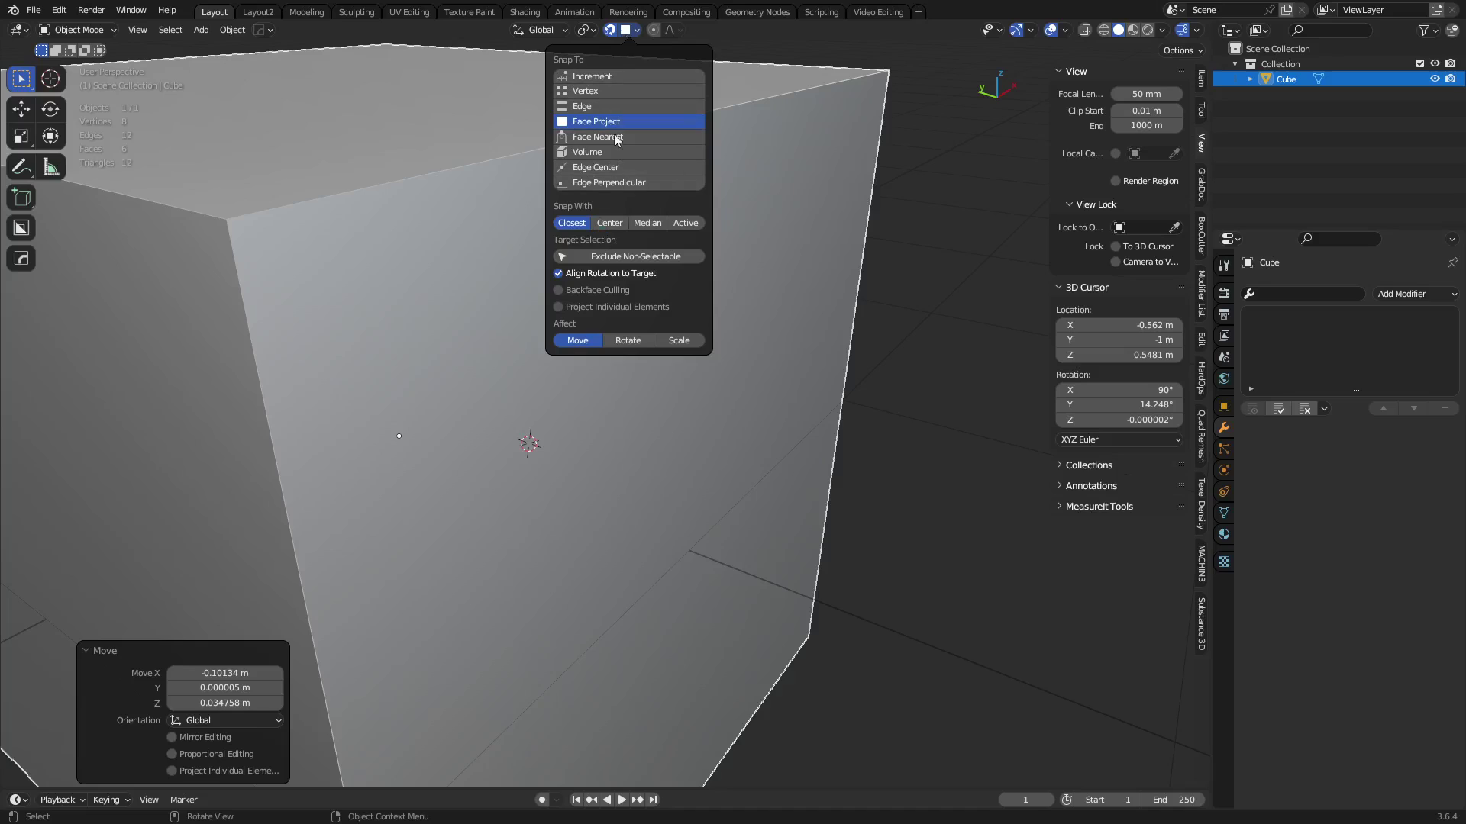
pyautogui.click(611, 156)
pyautogui.scroll(-4, 552, 418)
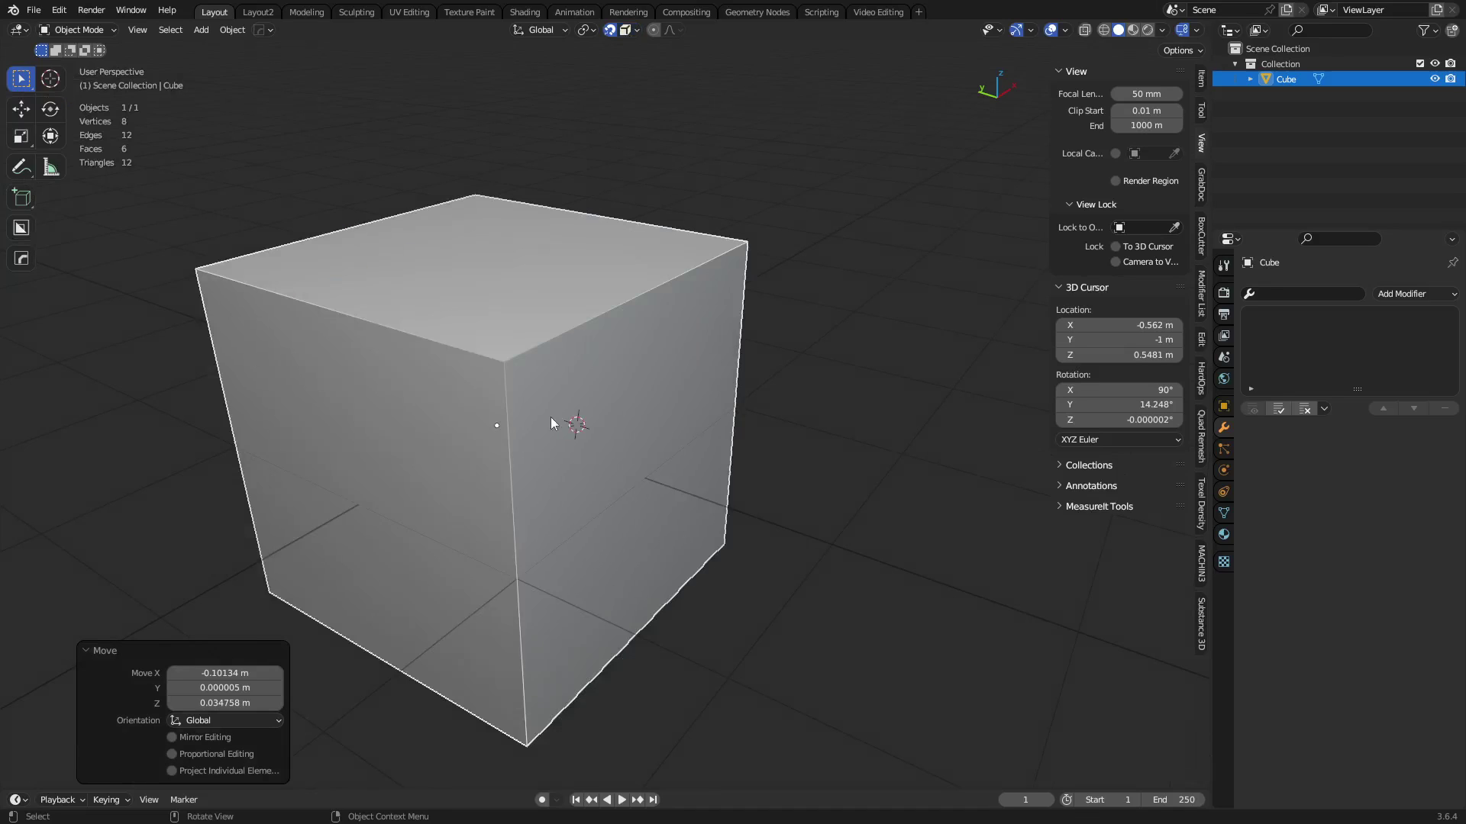
pyautogui.keyDown('shift'); pyautogui.moveTo(551, 419); pyautogui.dragTo(475, 432, button='right'); pyautogui.keyUp('shift')
pyautogui.click(632, 30)
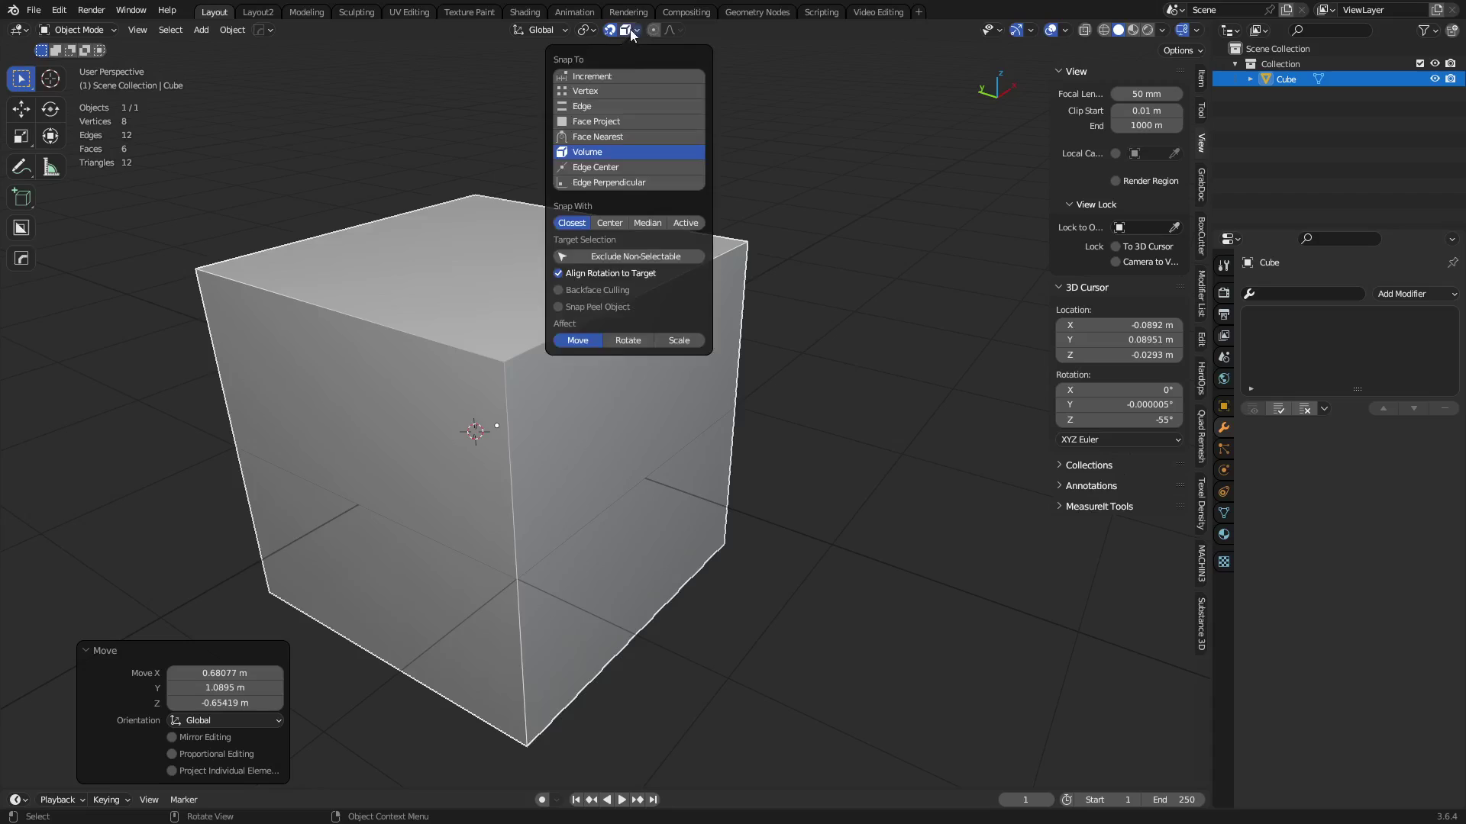
pyautogui.click(603, 77)
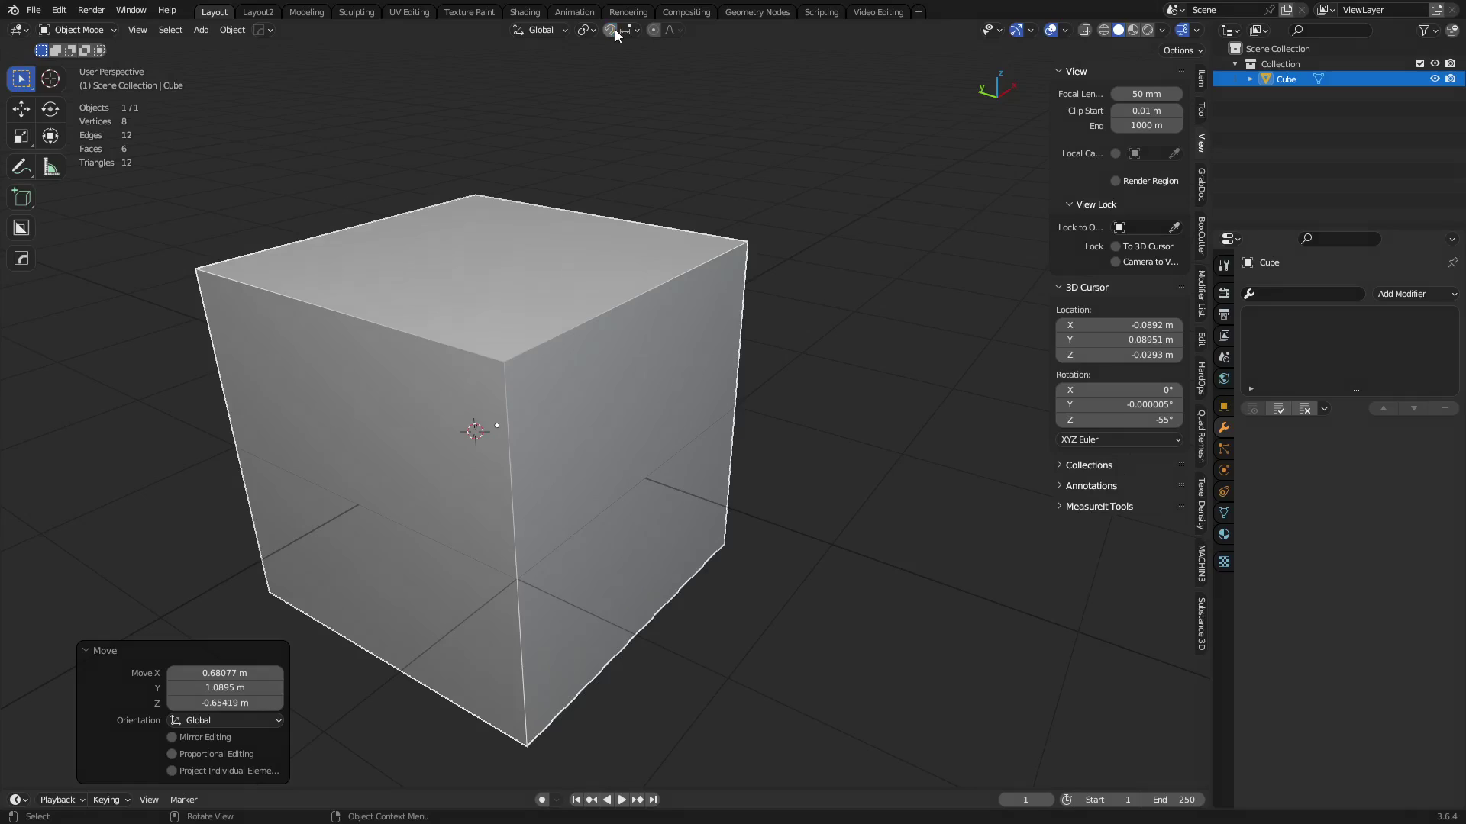
# Add a second cube, move it beside the original on the floor, and scale it down
pyautogui.scroll(-3, 691, 475)
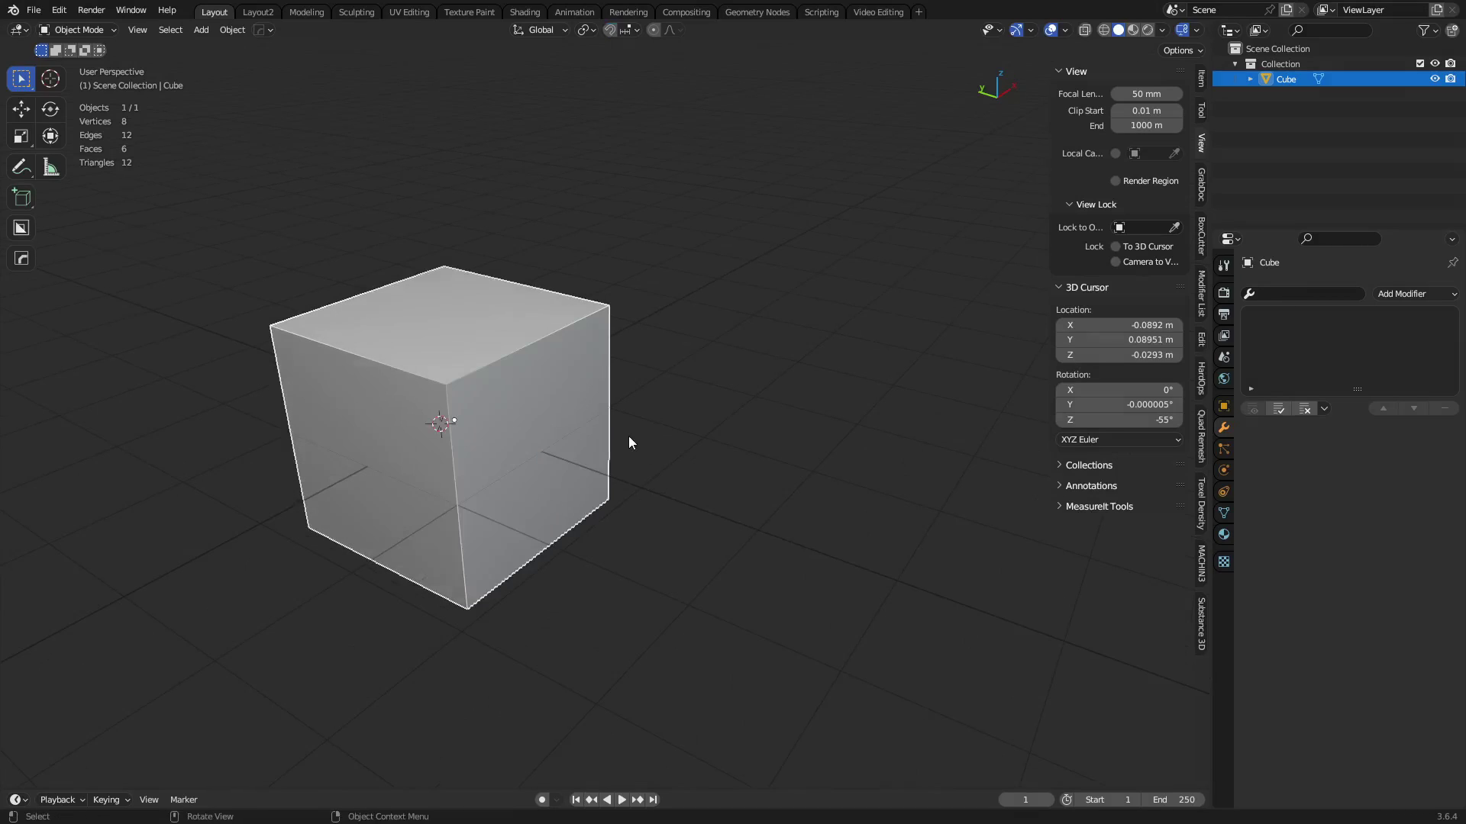
pyautogui.hotkey('shift', 'a')
pyautogui.moveTo(583, 449)
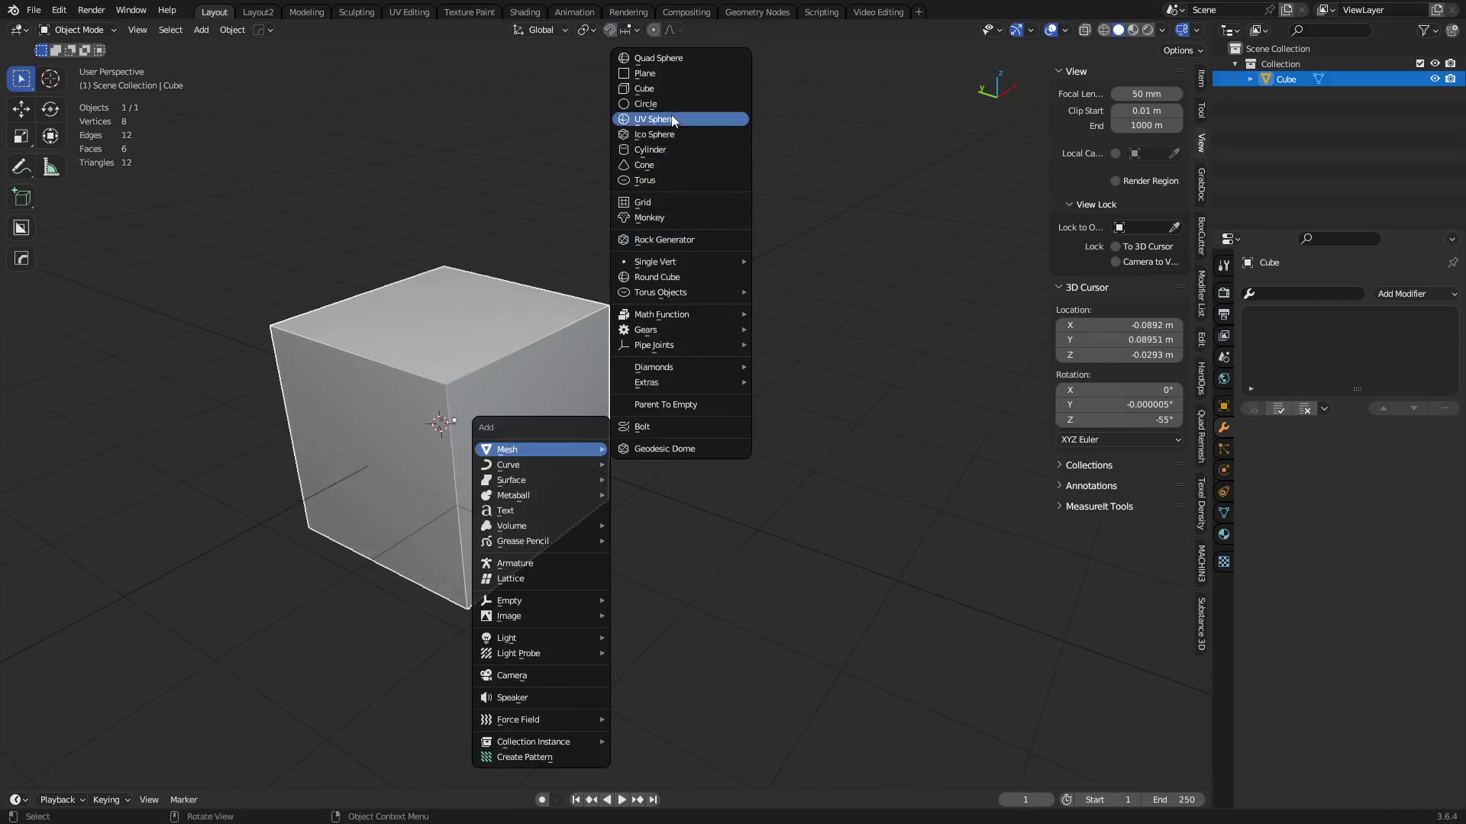
pyautogui.click(670, 93)
pyautogui.press('g')
pyautogui.hotkey('shift', 'z')
pyautogui.click(954, 430)
pyautogui.press('s')
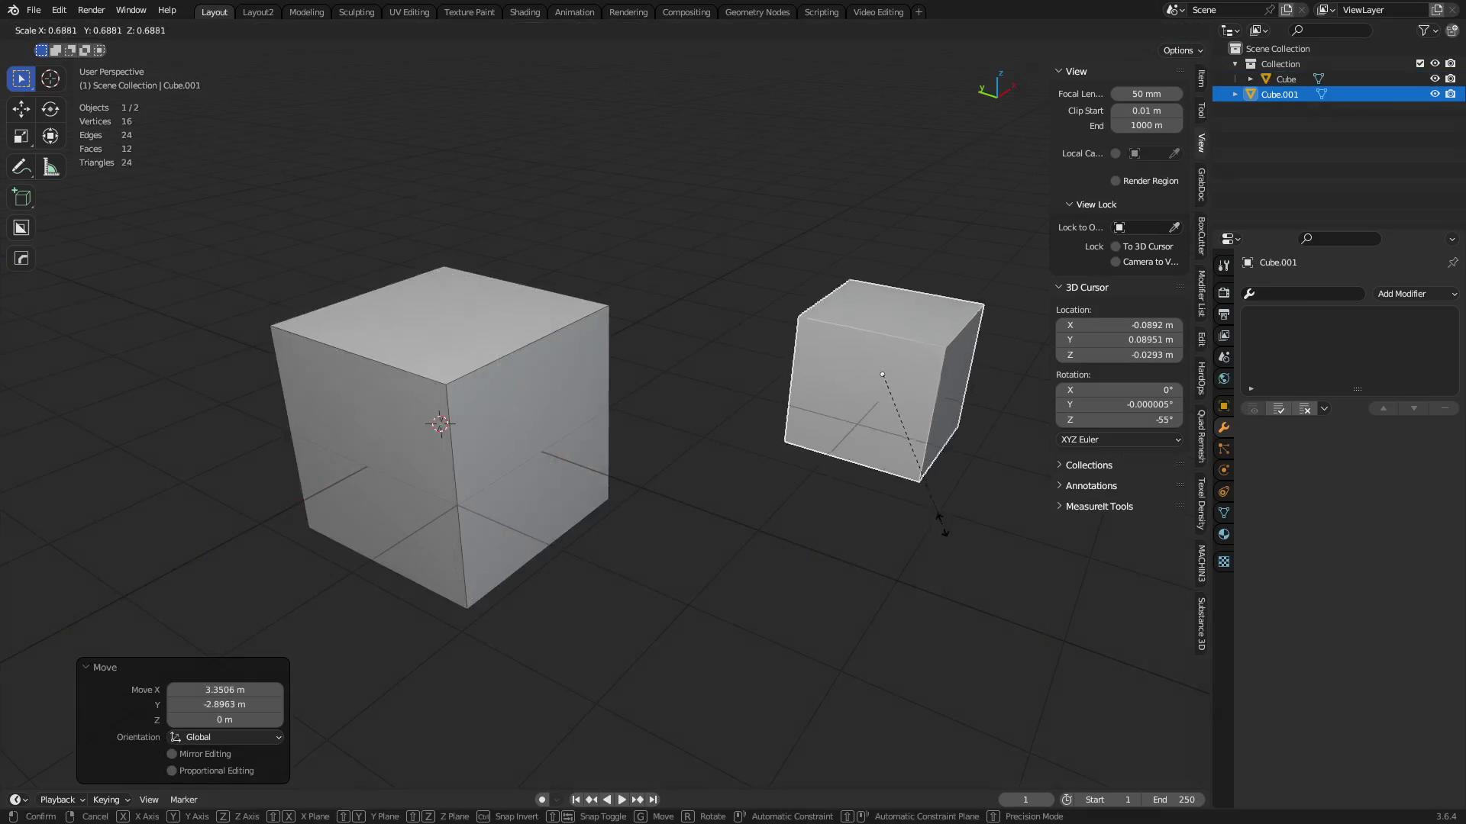
pyautogui.click(870, 466)
# Reset the 3D cursor to the world origin, then snap it to the large cube and the small cube
pyautogui.click(489, 432)
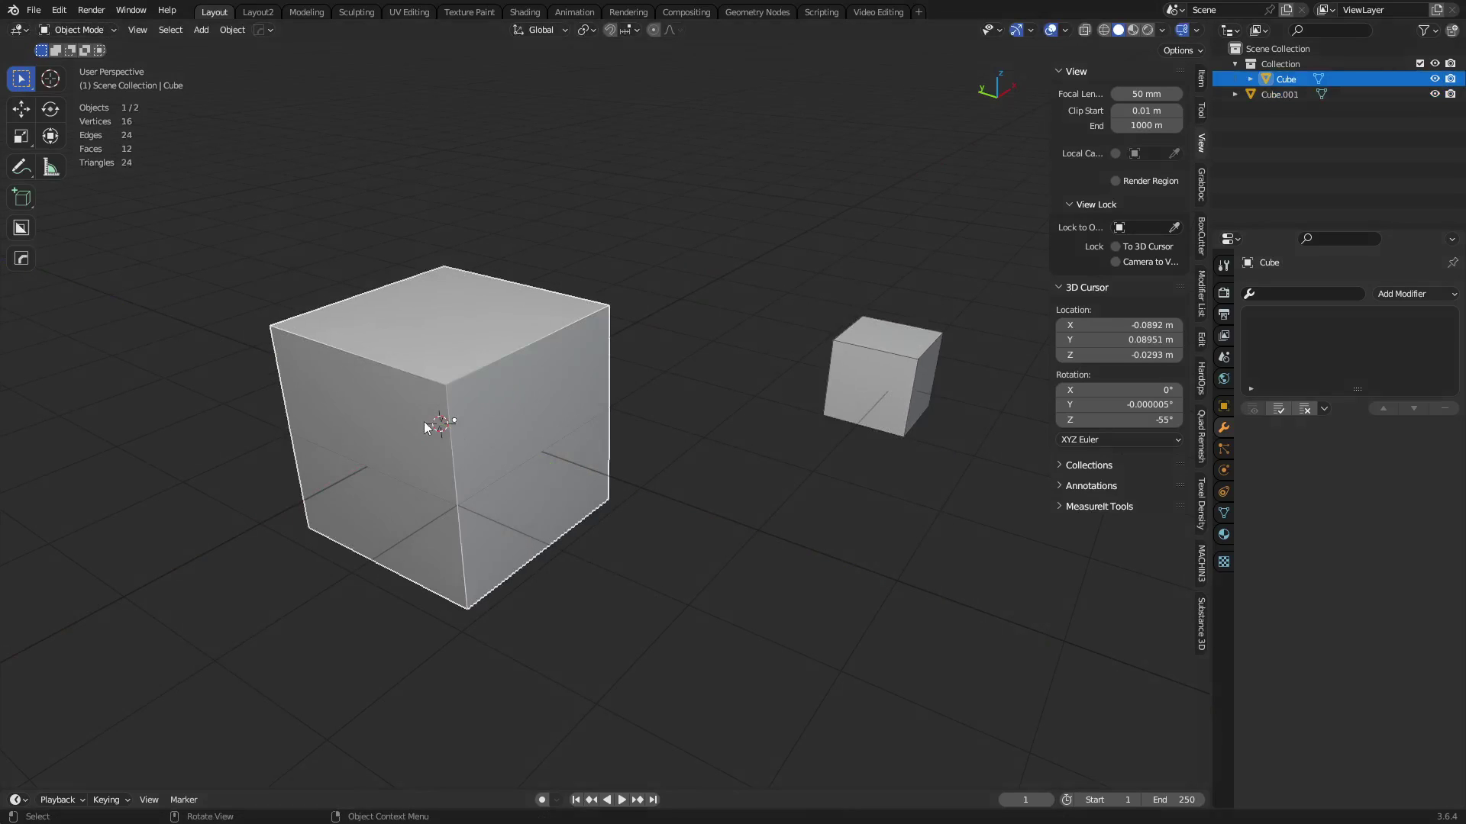
pyautogui.hotkey('shift', 's')
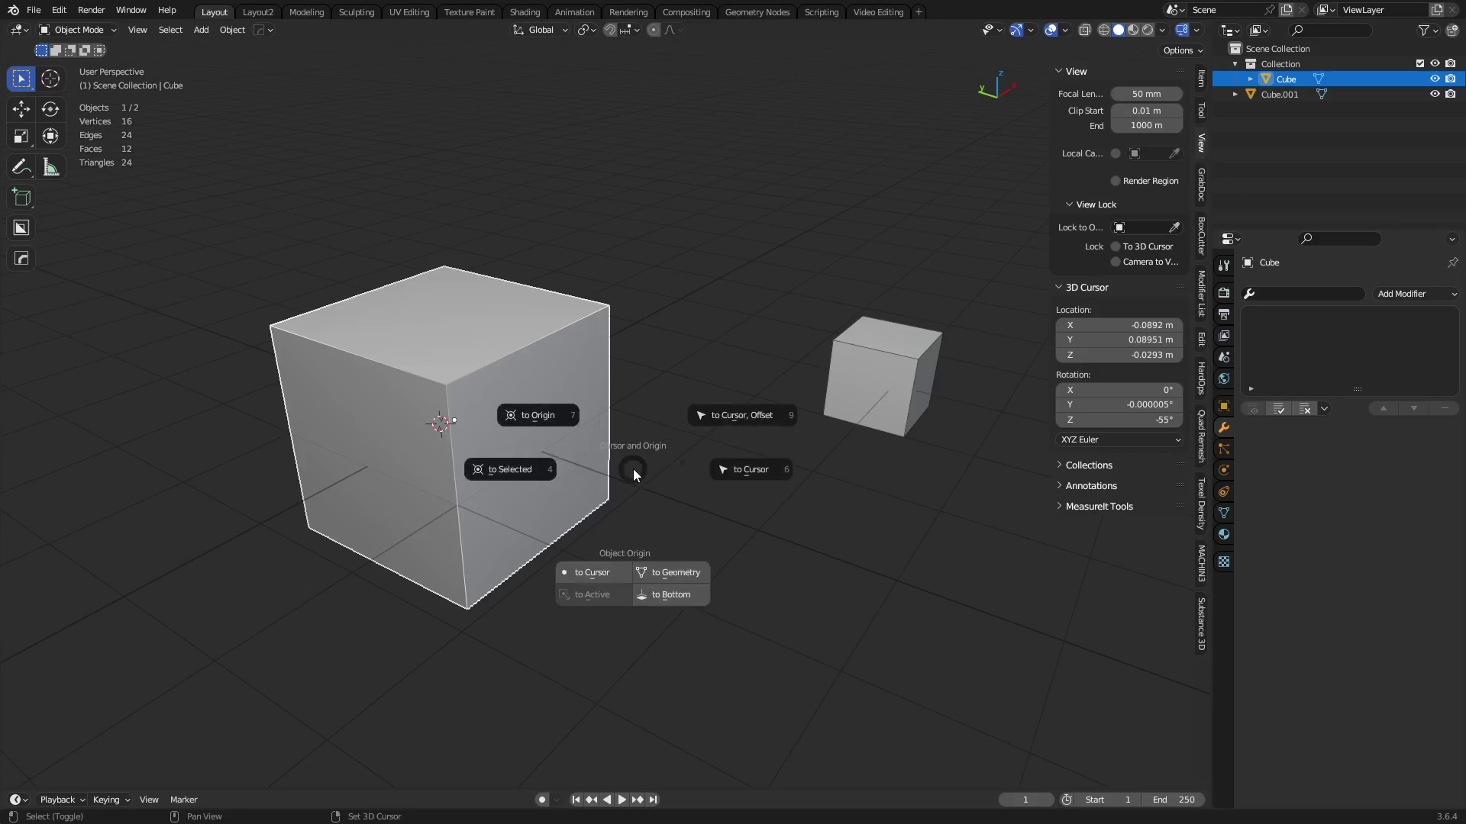
pyautogui.click(539, 418)
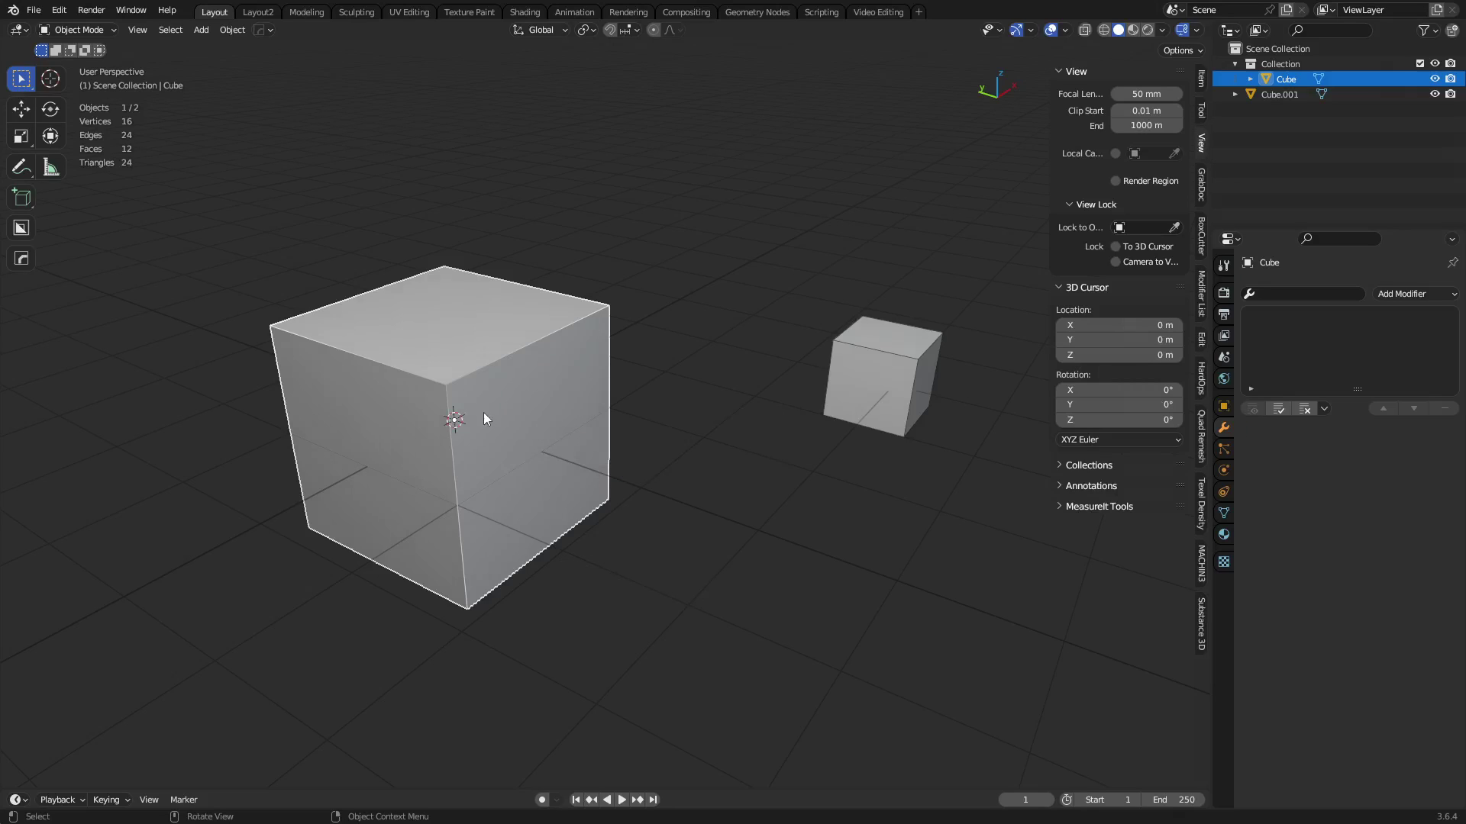
pyautogui.hotkey('shift', 's')
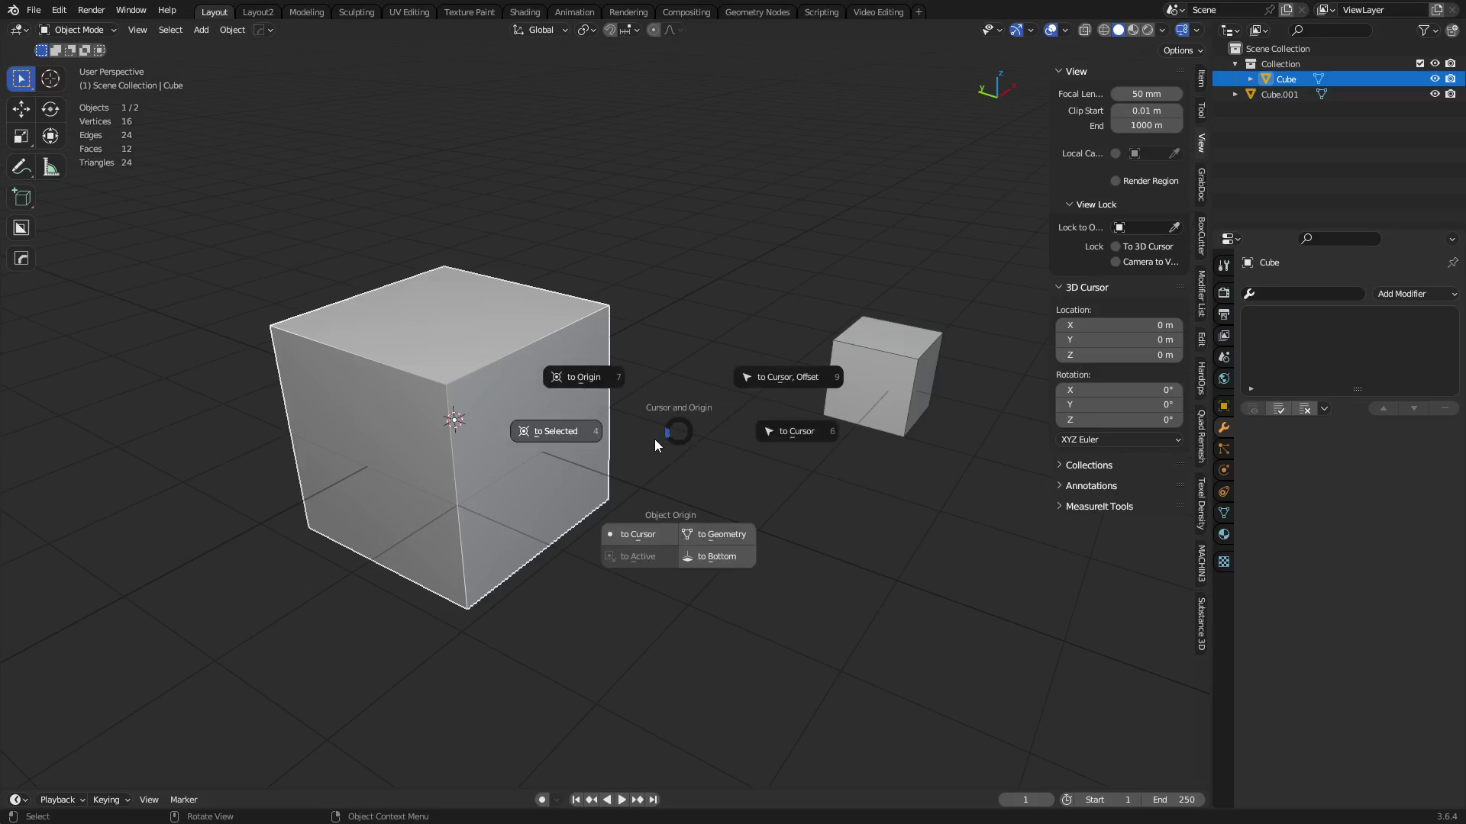
pyautogui.click(586, 443)
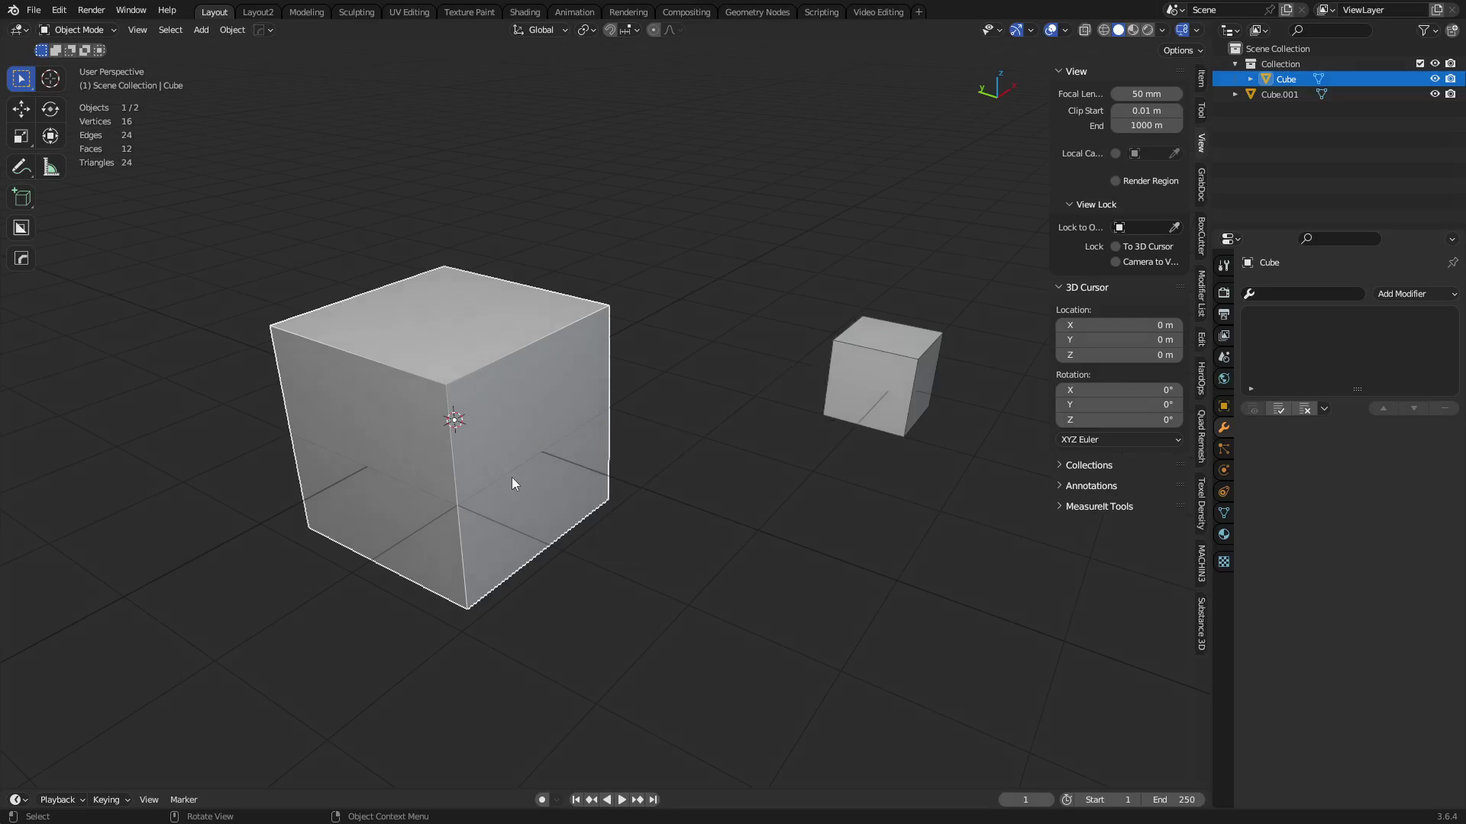
pyautogui.click(839, 392)
pyautogui.hotkey('shift', 's')
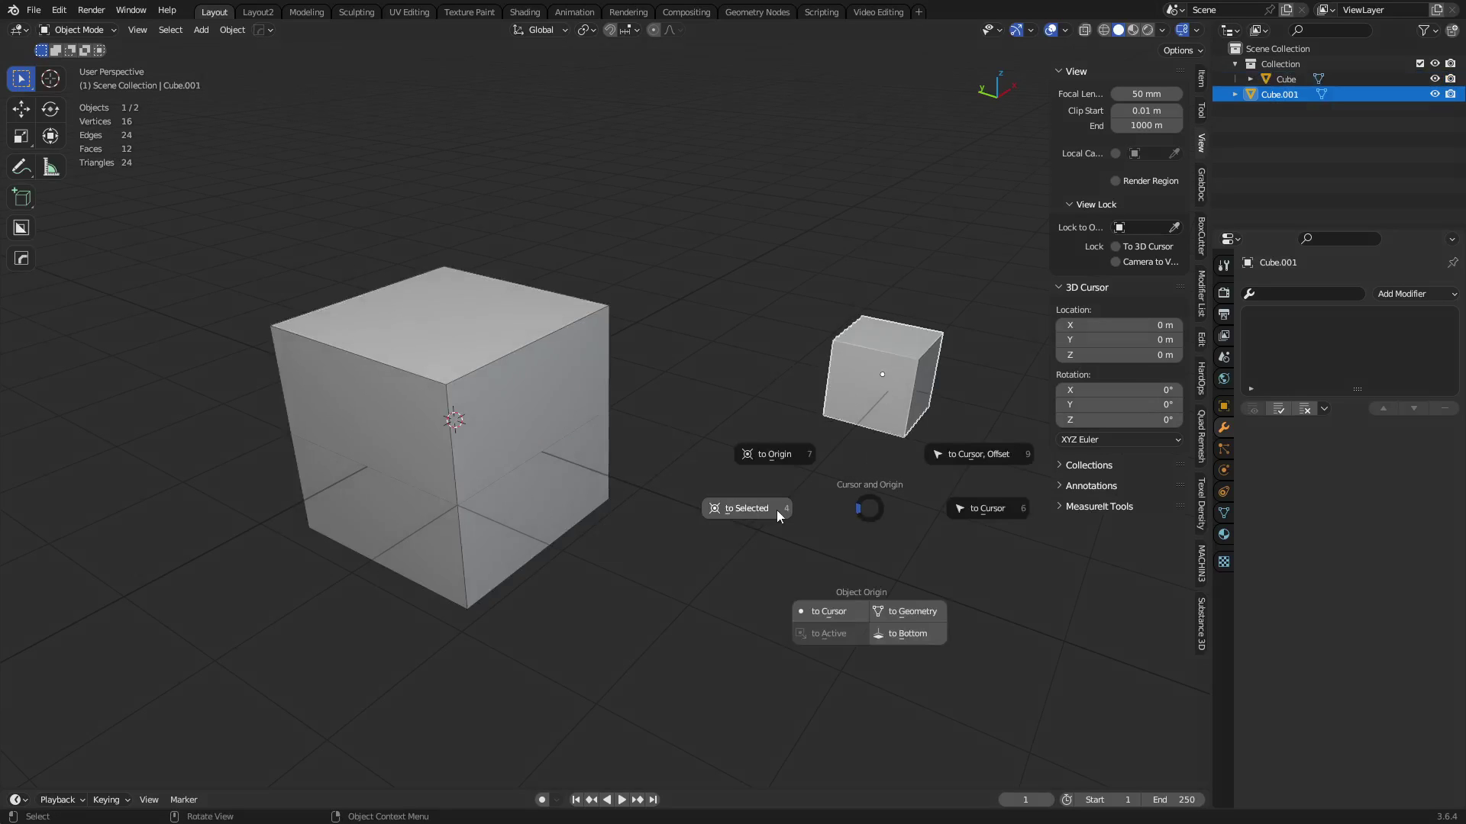
pyautogui.click(776, 510)
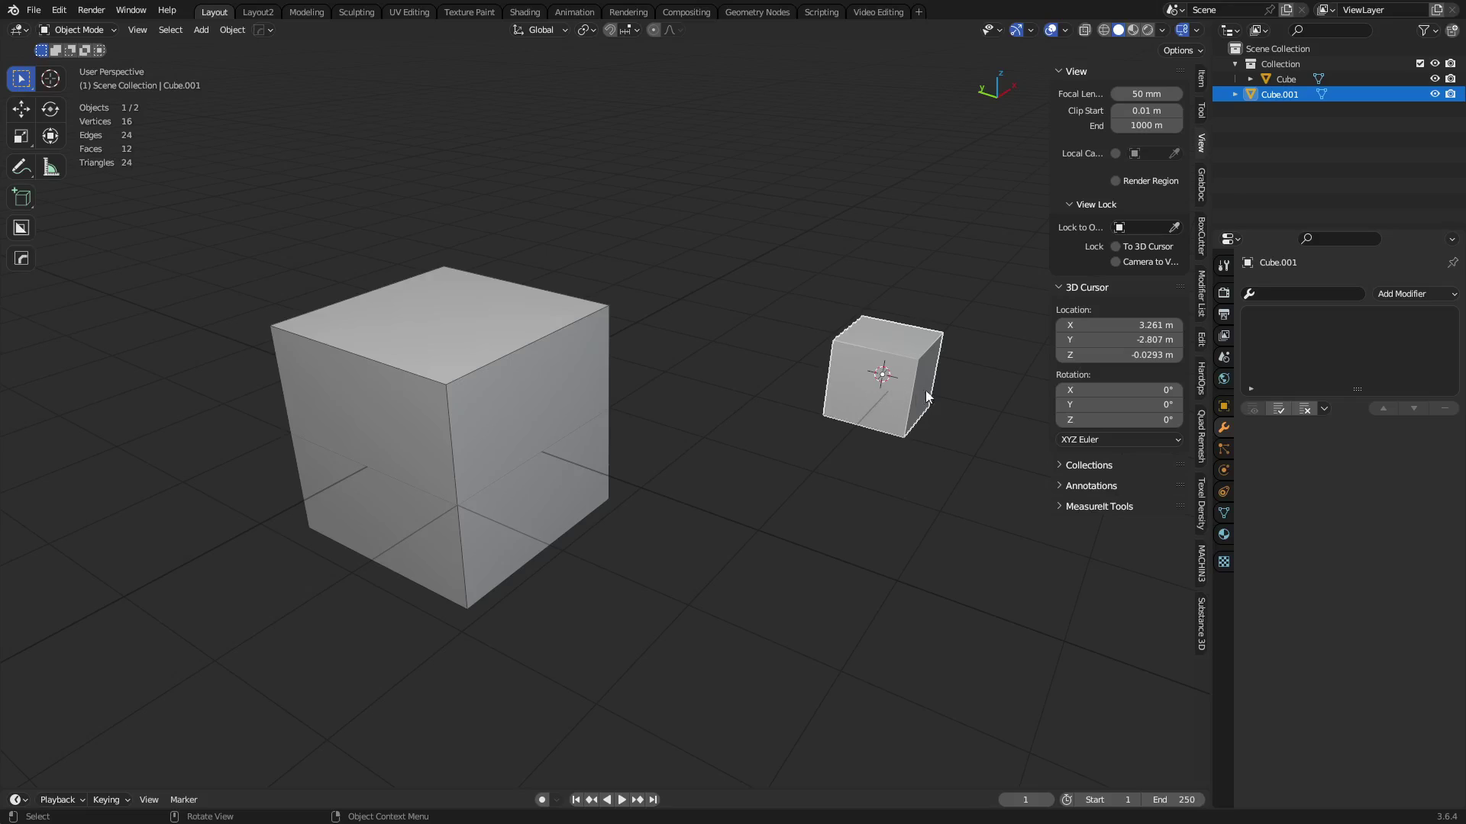
# Place the 3D cursor on the floor between the cubes with a new tilted rotation
pyautogui.hotkey('shift', 's')
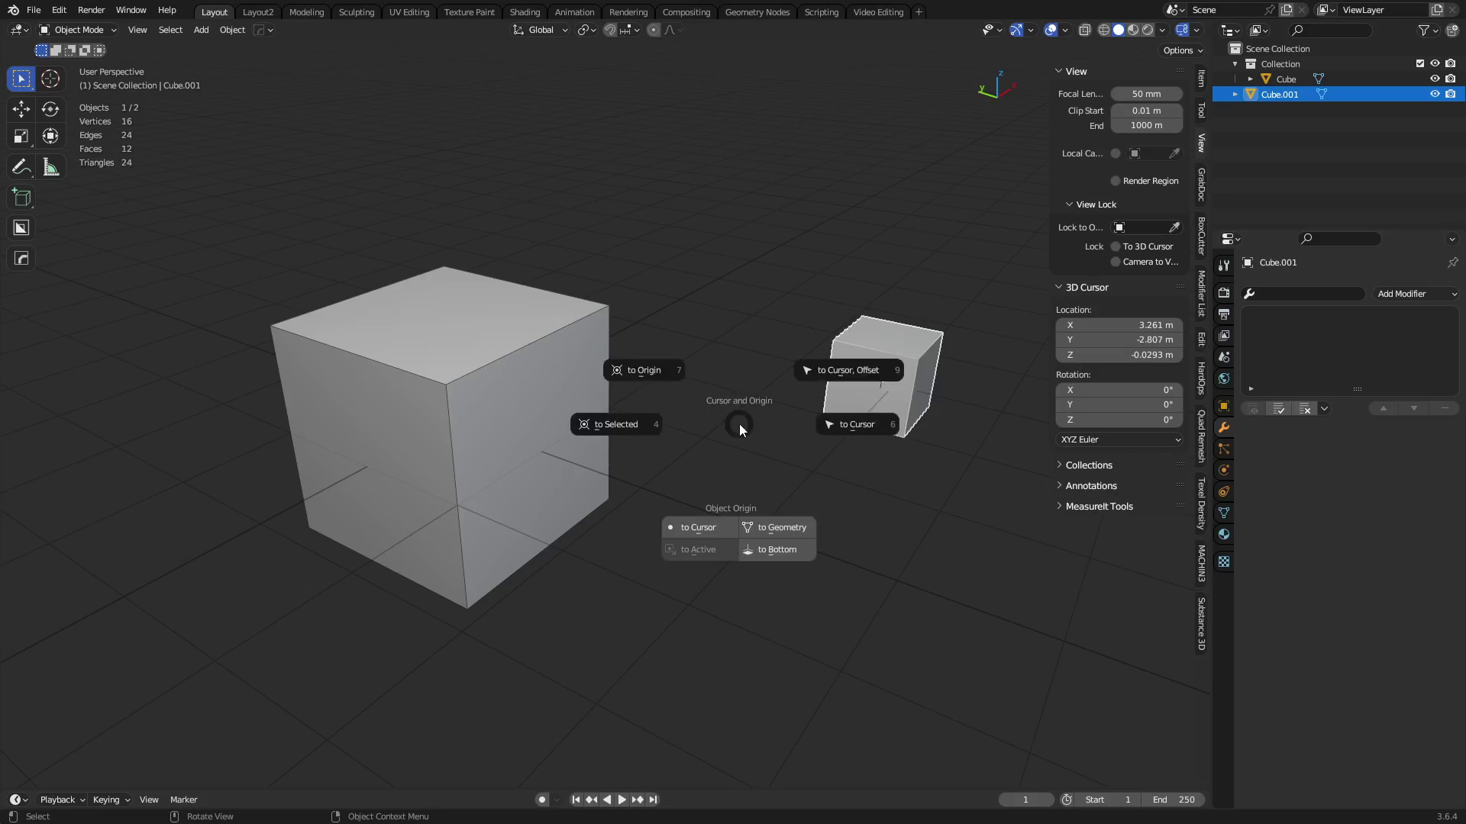
pyautogui.press('Escape')
pyautogui.keyDown('shift'); pyautogui.moveTo(750, 474); pyautogui.dragTo(680, 542, button='right'); pyautogui.keyUp('shift')
pyautogui.press('g')
pyautogui.rightClick(914, 354)
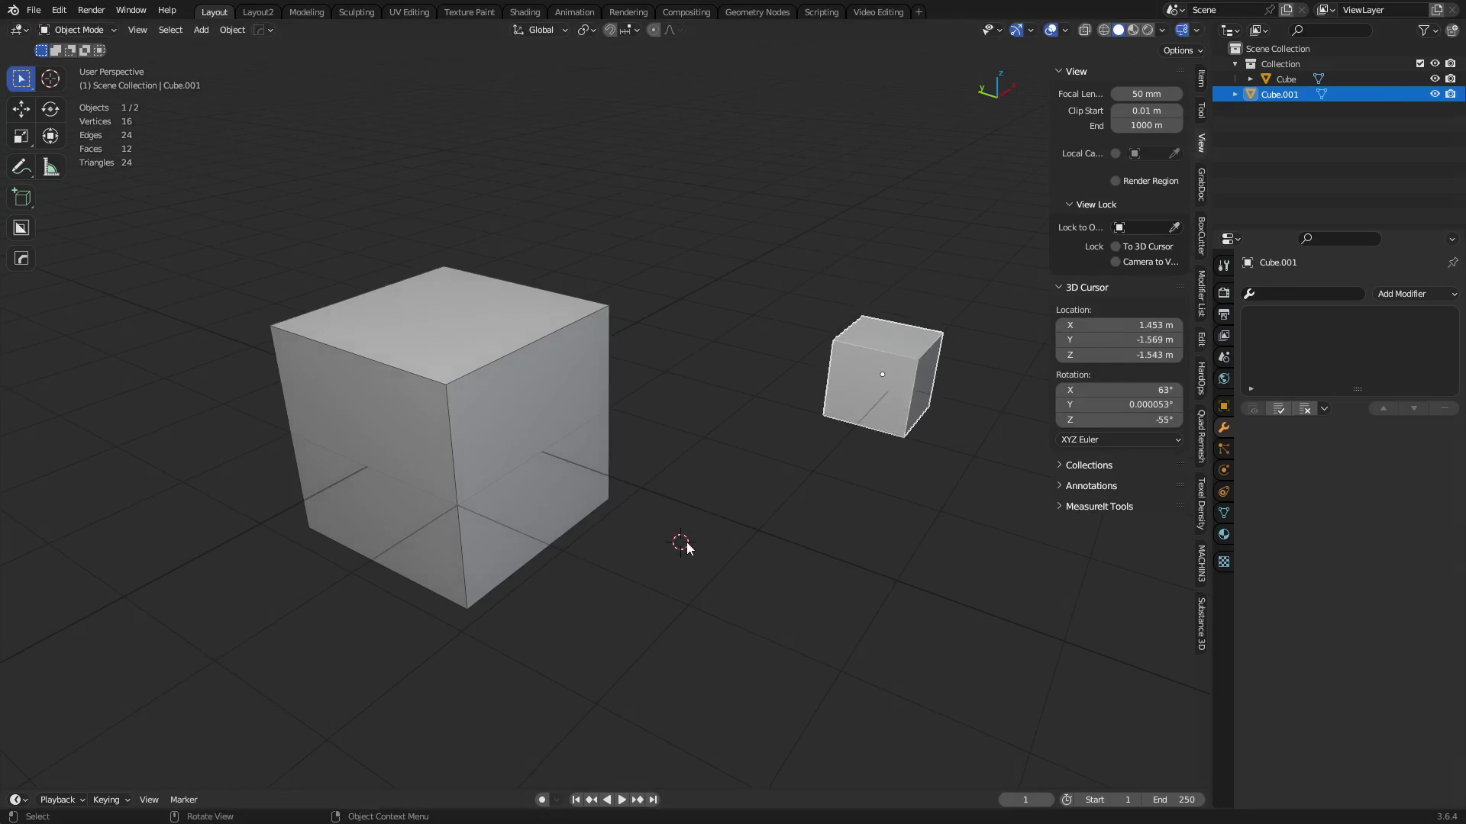
# Move the small cube to the 3D cursor with Selection to Cursor, then undo it
pyautogui.hotkey('shift', 's')
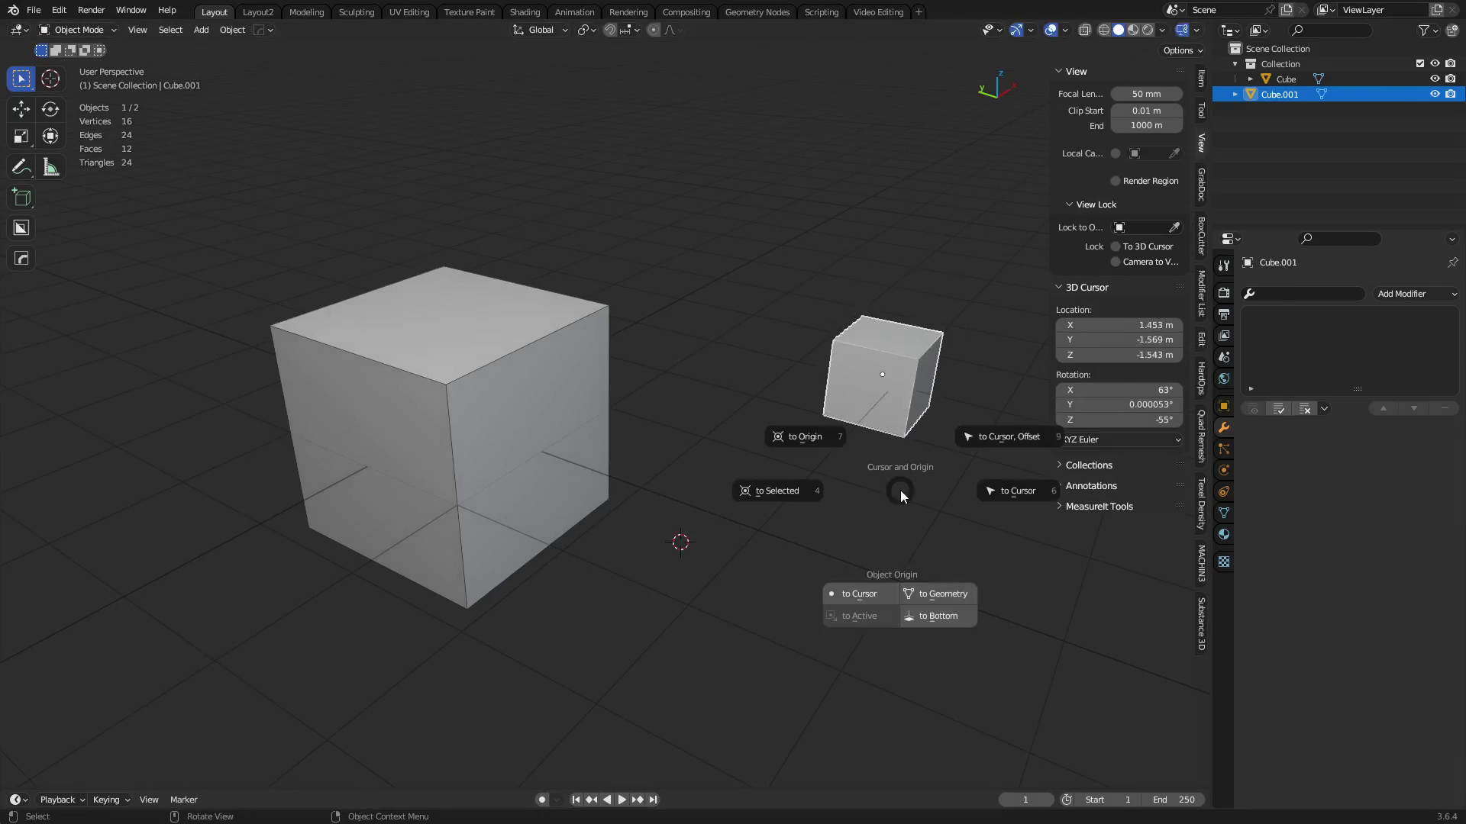
pyautogui.click(1011, 496)
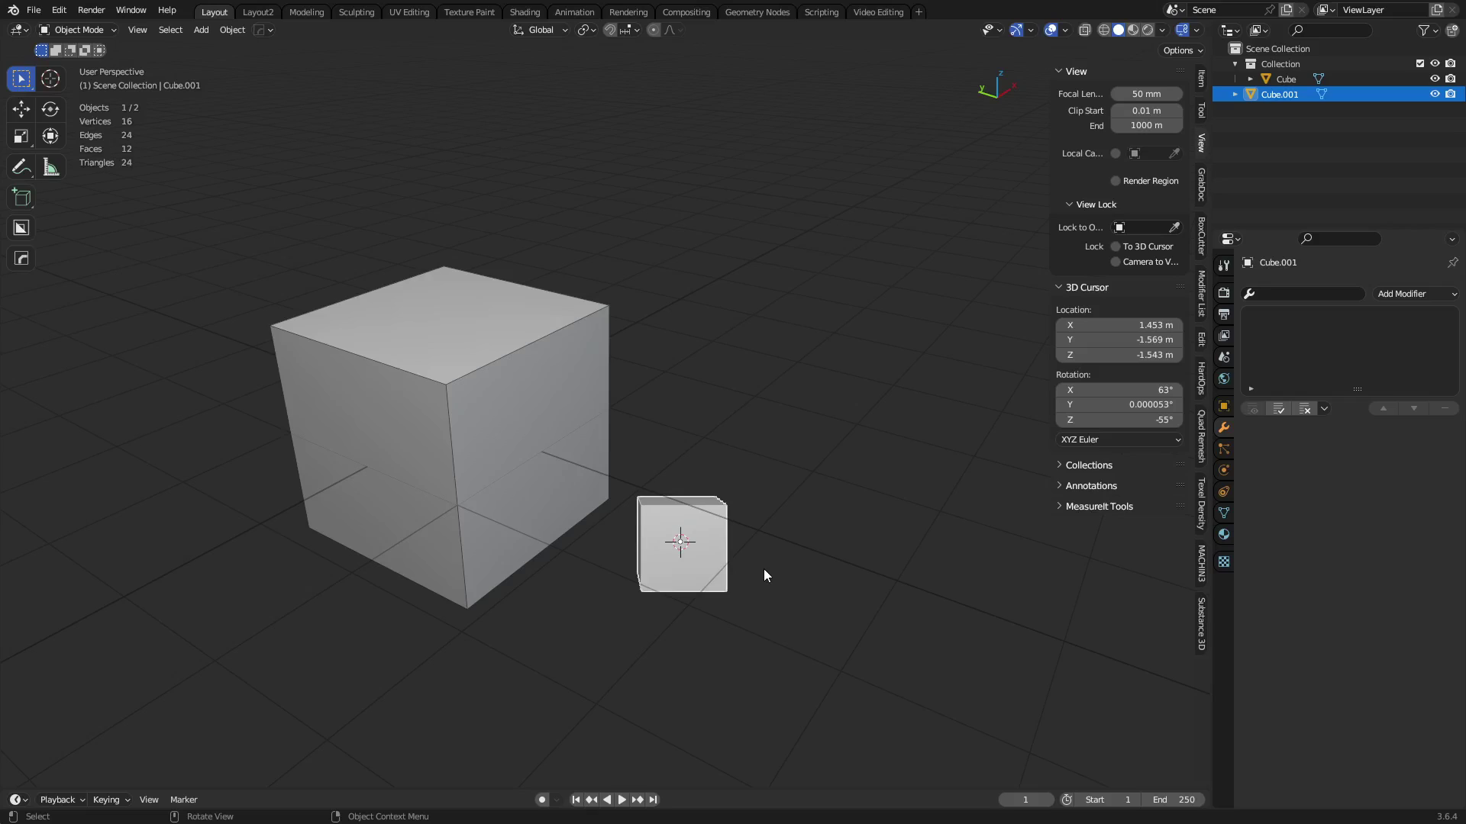
pyautogui.hotkey('ctrl', 'z')
pyautogui.hotkey('shift', 's')
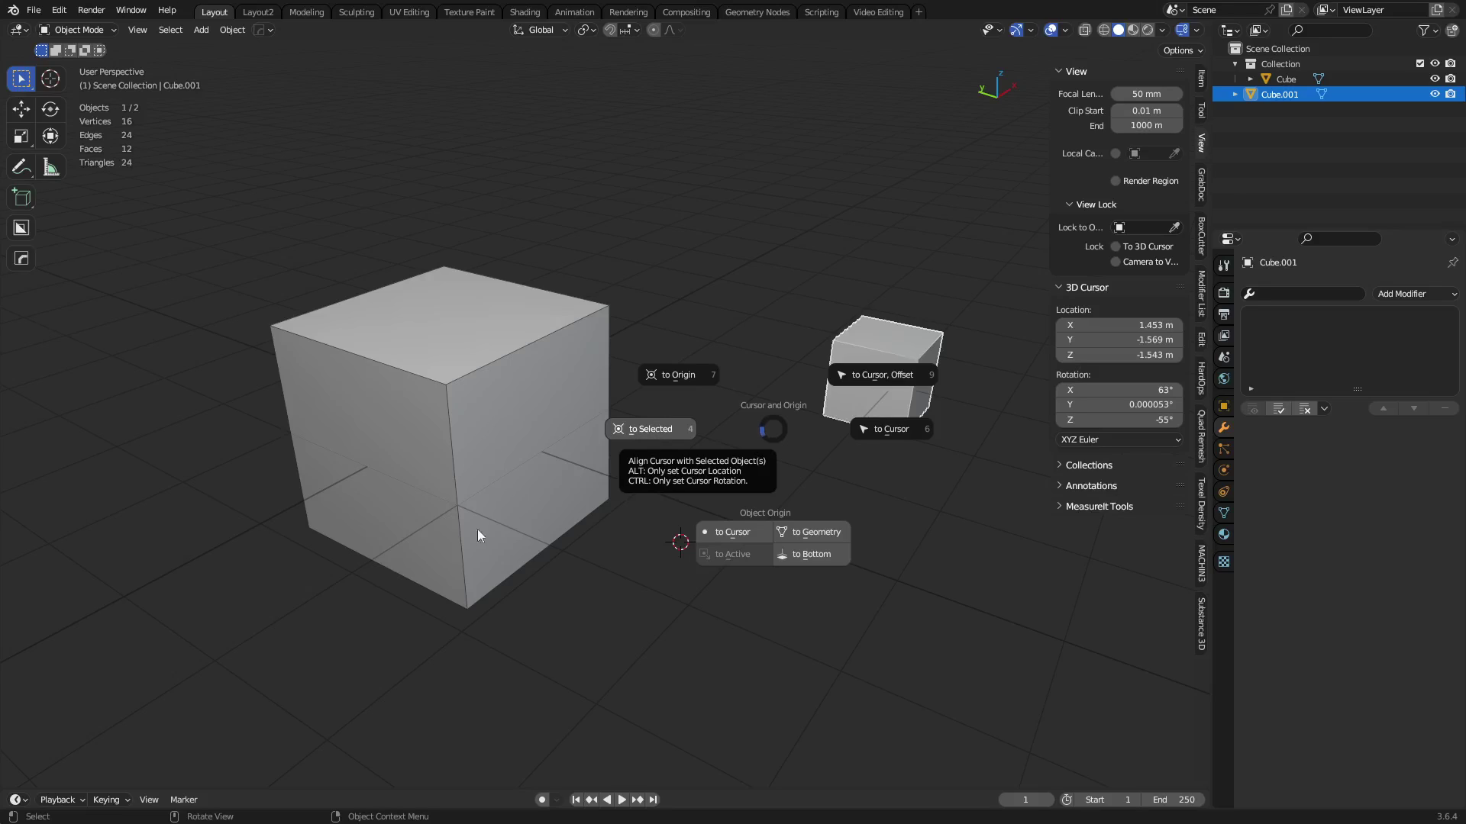
pyautogui.press('Escape')
pyautogui.moveTo(785, 503)
pyautogui.keyDown('shift'); pyautogui.mouseDown(button='middle')
pyautogui.moveTo(770, 505)
pyautogui.moveTo(804, 515)
pyautogui.moveTo(785, 508)
pyautogui.mouseUp(button='middle'); pyautogui.keyUp('shift')
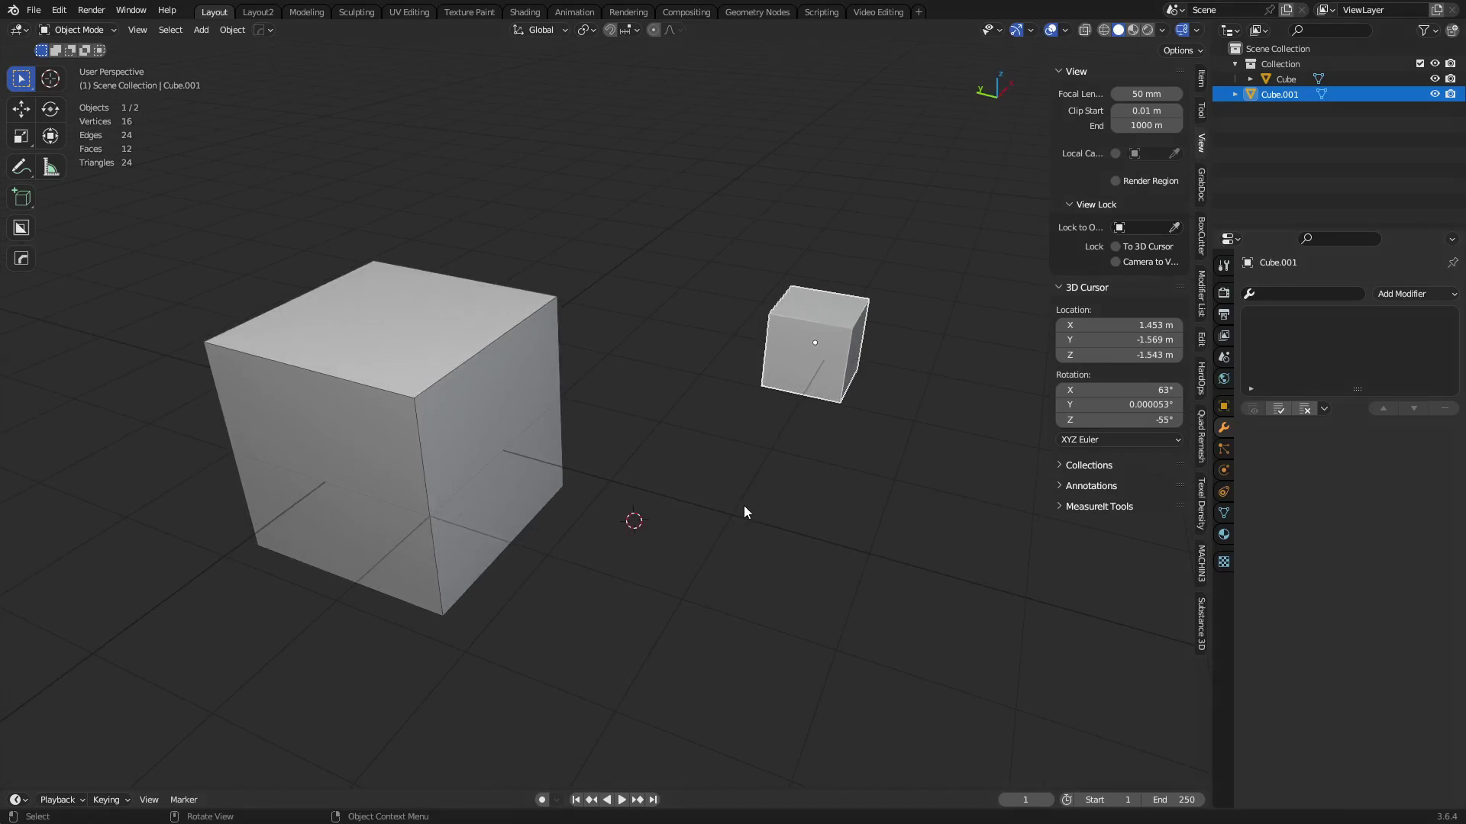
pyautogui.hotkey('shift', 's')
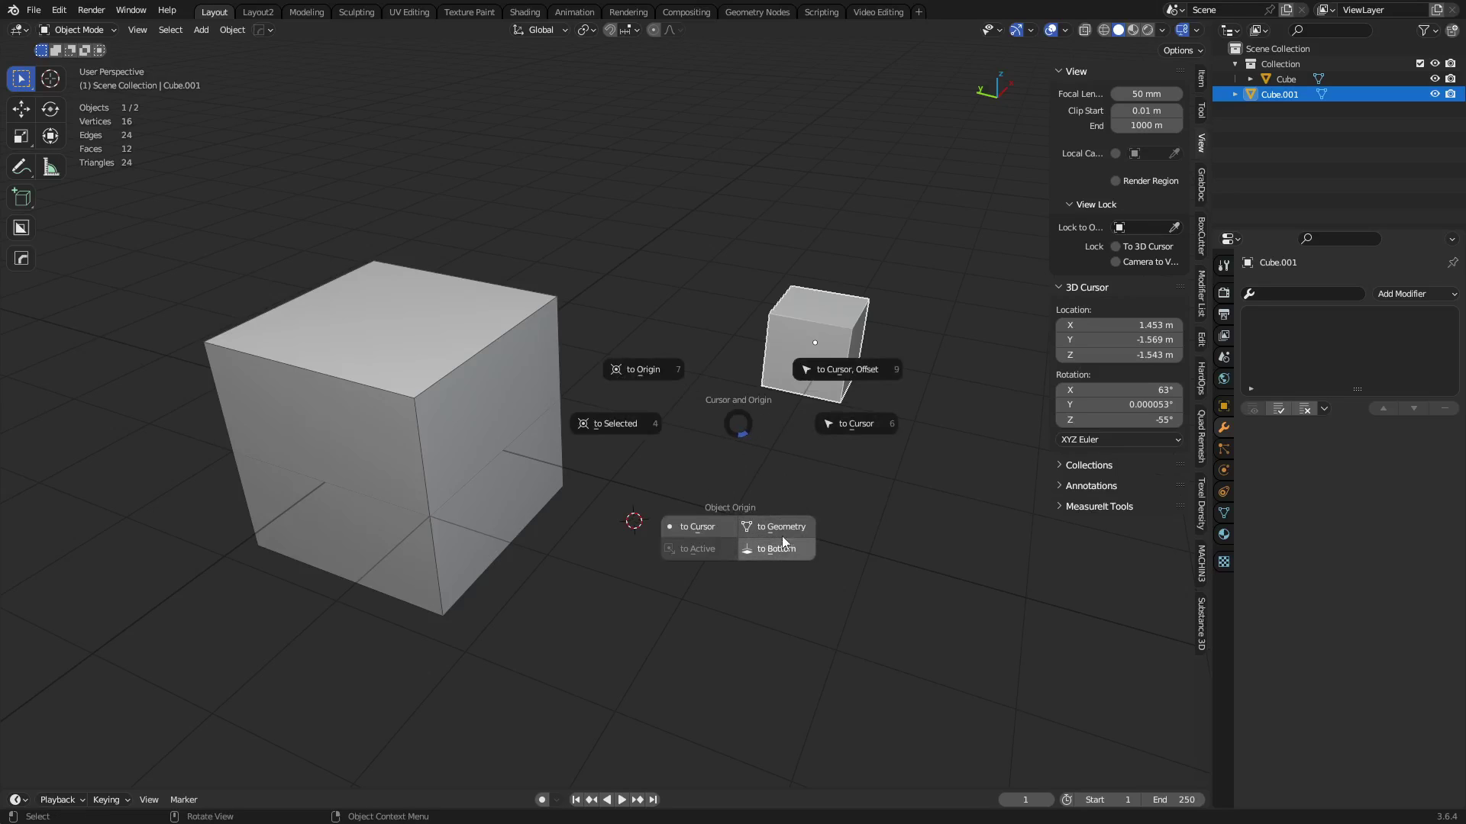
# Switch the small cube Cube.001 into Edit Mode
pyautogui.press('Escape')
pyautogui.hotkey('ctrl', 'Tab')
pyautogui.click(786, 452)
pyautogui.hotkey('shift', 's')
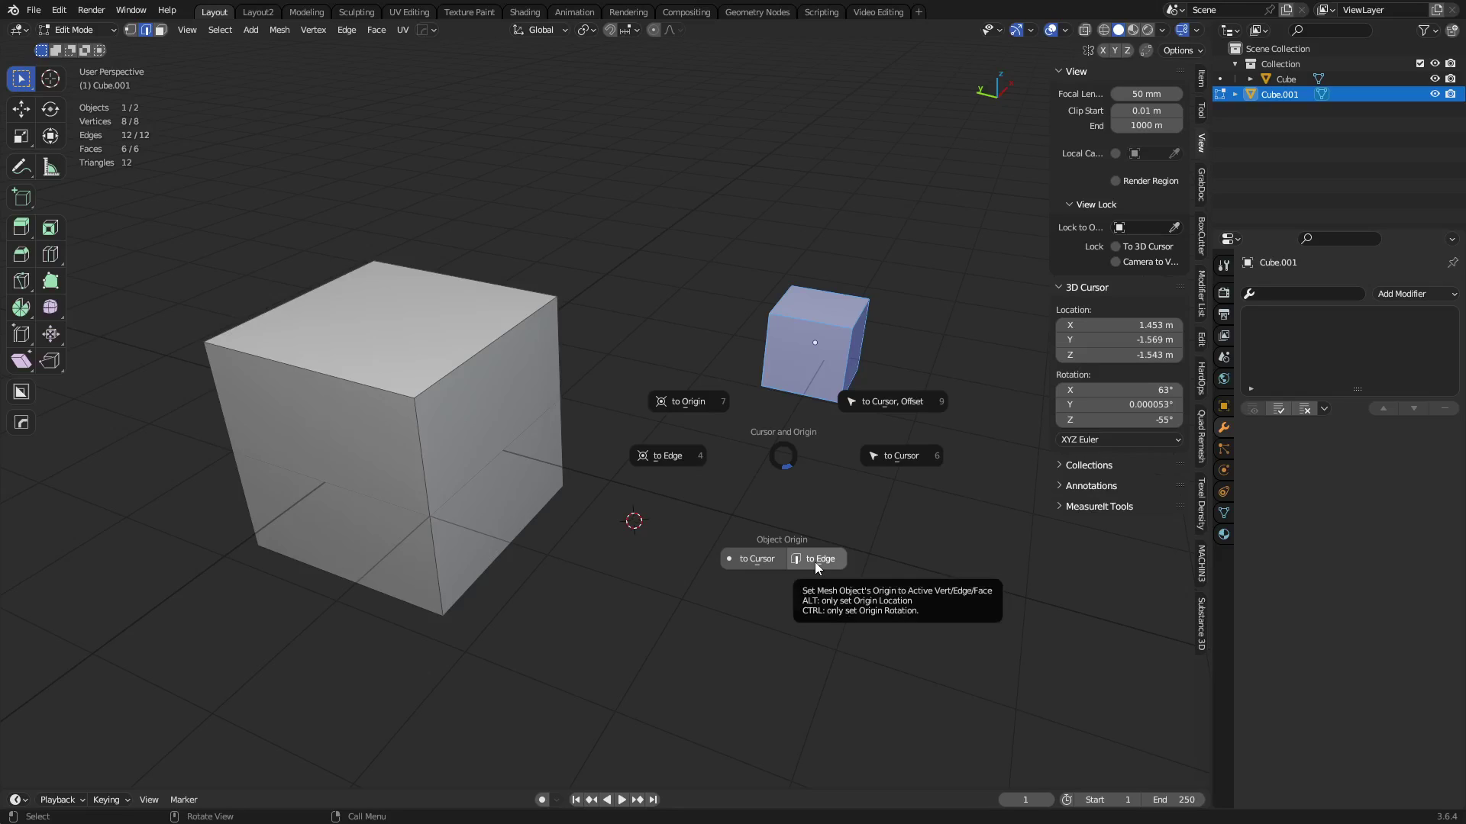
pyautogui.press('Escape')
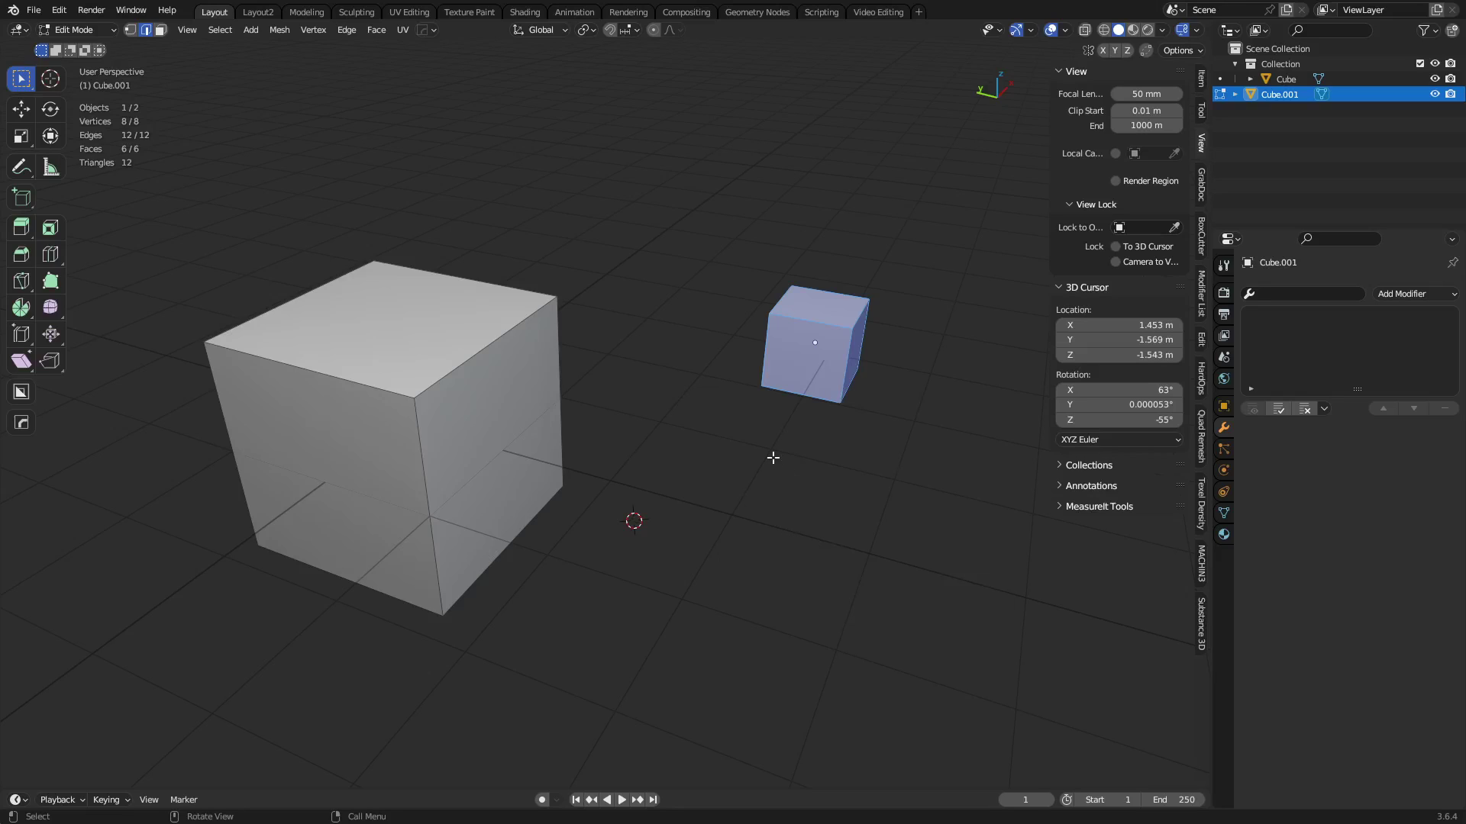
pyautogui.moveTo(773, 457); pyautogui.dragTo(807, 482, button='middle')
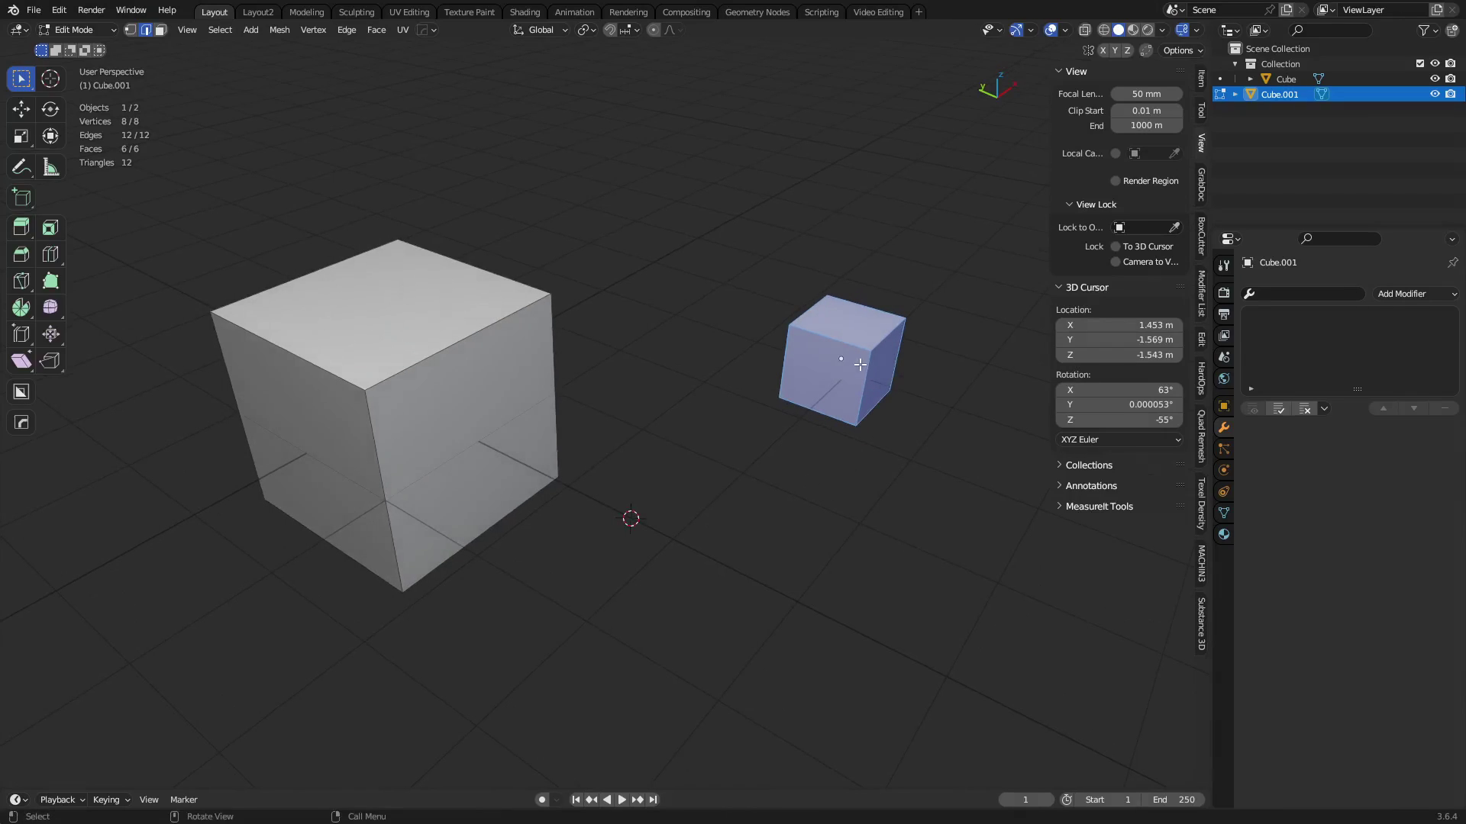
# Move the 3D cursor across the scene and deselect the small cube's geometry
pyautogui.moveTo(677, 451)
pyautogui.keyDown('shift'); pyautogui.mouseDown(button='right')
pyautogui.moveTo(834, 337)
pyautogui.moveTo(579, 461)
pyautogui.moveTo(592, 468)
pyautogui.moveTo(628, 432)
pyautogui.moveTo(665, 437)
pyautogui.mouseUp(button='right'); pyautogui.keyUp('shift')
pyautogui.keyDown('shift'); pyautogui.moveTo(598, 507); pyautogui.dragTo(705, 431, button='right'); pyautogui.keyUp('shift')
pyautogui.click(692, 459)
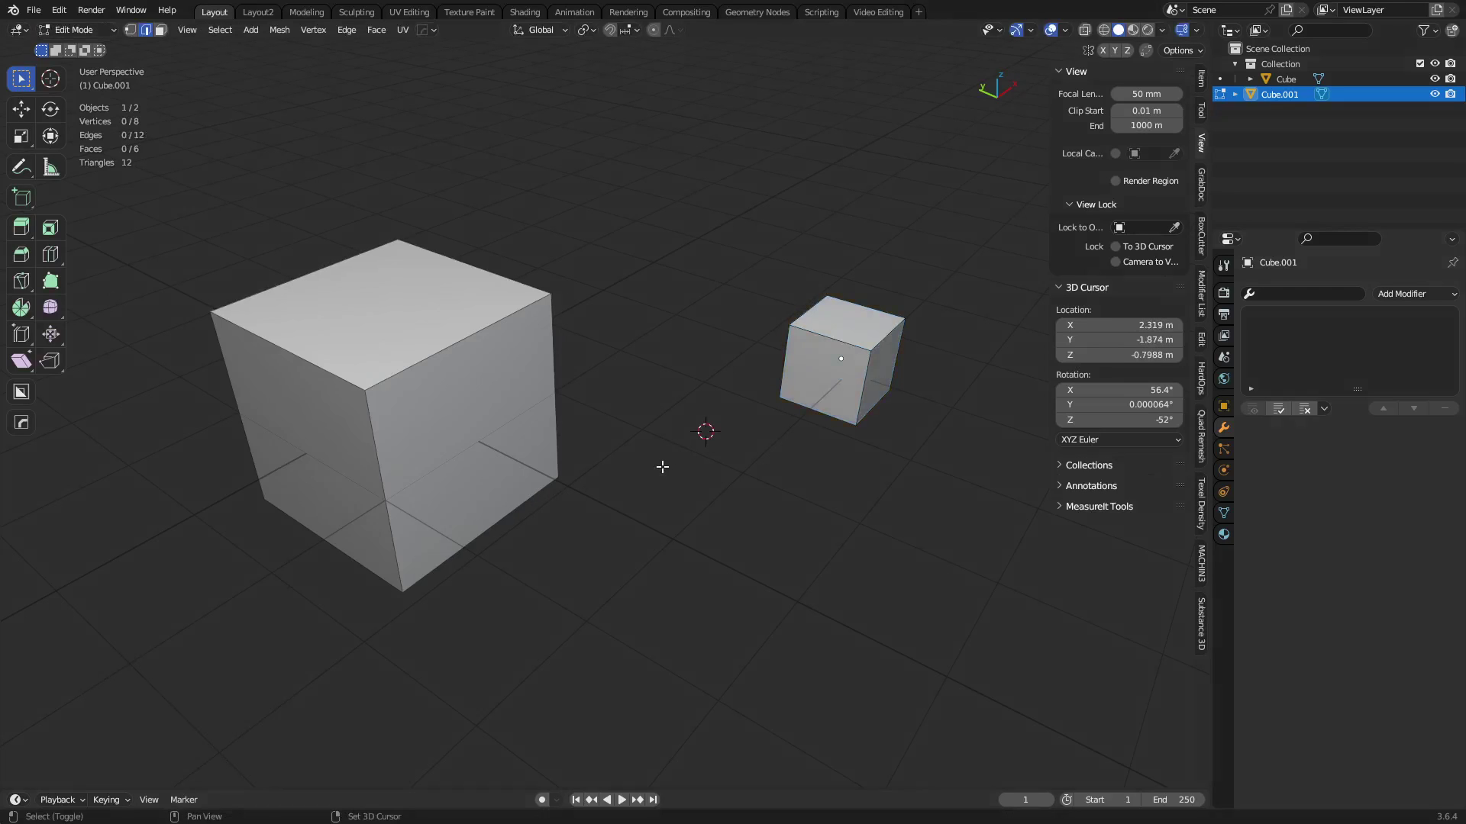
# Drag the 3D cursor with X, Y, Z and Shift+Z constraints, then rotate it
pyautogui.moveTo(648, 474)
pyautogui.keyDown('shift'); pyautogui.mouseDown(button='right')
pyautogui.moveTo(539, 513)
pyautogui.moveTo(516, 476)
pyautogui.moveTo(489, 467)
pyautogui.moveTo(668, 448)
pyautogui.moveTo(651, 484)
pyautogui.moveTo(671, 461)
pyautogui.moveTo(644, 278)
pyautogui.moveTo(622, 481)
pyautogui.moveTo(710, 442)
pyautogui.moveTo(667, 460)
pyautogui.moveTo(672, 470)
pyautogui.mouseUp(button='right'); pyautogui.keyUp('shift')
pyautogui.press('x')
pyautogui.press('y')
pyautogui.press('z')
pyautogui.hotkey('shift', 'z')
pyautogui.press('r')
pyautogui.keyDown('shift'); pyautogui.moveTo(672, 471); pyautogui.dragTo(676, 470); pyautogui.keyUp('shift')
pyautogui.moveTo(676, 469)
pyautogui.keyDown('shift'); pyautogui.mouseDown(button='right')
pyautogui.moveTo(632, 344)
pyautogui.moveTo(357, 363)
pyautogui.moveTo(601, 374)
pyautogui.moveTo(645, 426)
pyautogui.moveTo(622, 523)
pyautogui.moveTo(644, 458)
pyautogui.moveTo(661, 501)
pyautogui.moveTo(517, 440)
pyautogui.moveTo(639, 513)
pyautogui.moveTo(599, 549)
pyautogui.moveTo(711, 456)
pyautogui.moveTo(641, 513)
pyautogui.moveTo(653, 287)
pyautogui.moveTo(647, 491)
pyautogui.moveTo(665, 451)
pyautogui.mouseUp(button='right'); pyautogui.keyUp('shift')
# Rotate the 3D cursor freely and slide it along constrained axes, bringing Y to 0 m
pyautogui.press('r')
pyautogui.press('r')
pyautogui.press('y')
pyautogui.press('x')
pyautogui.press('z')
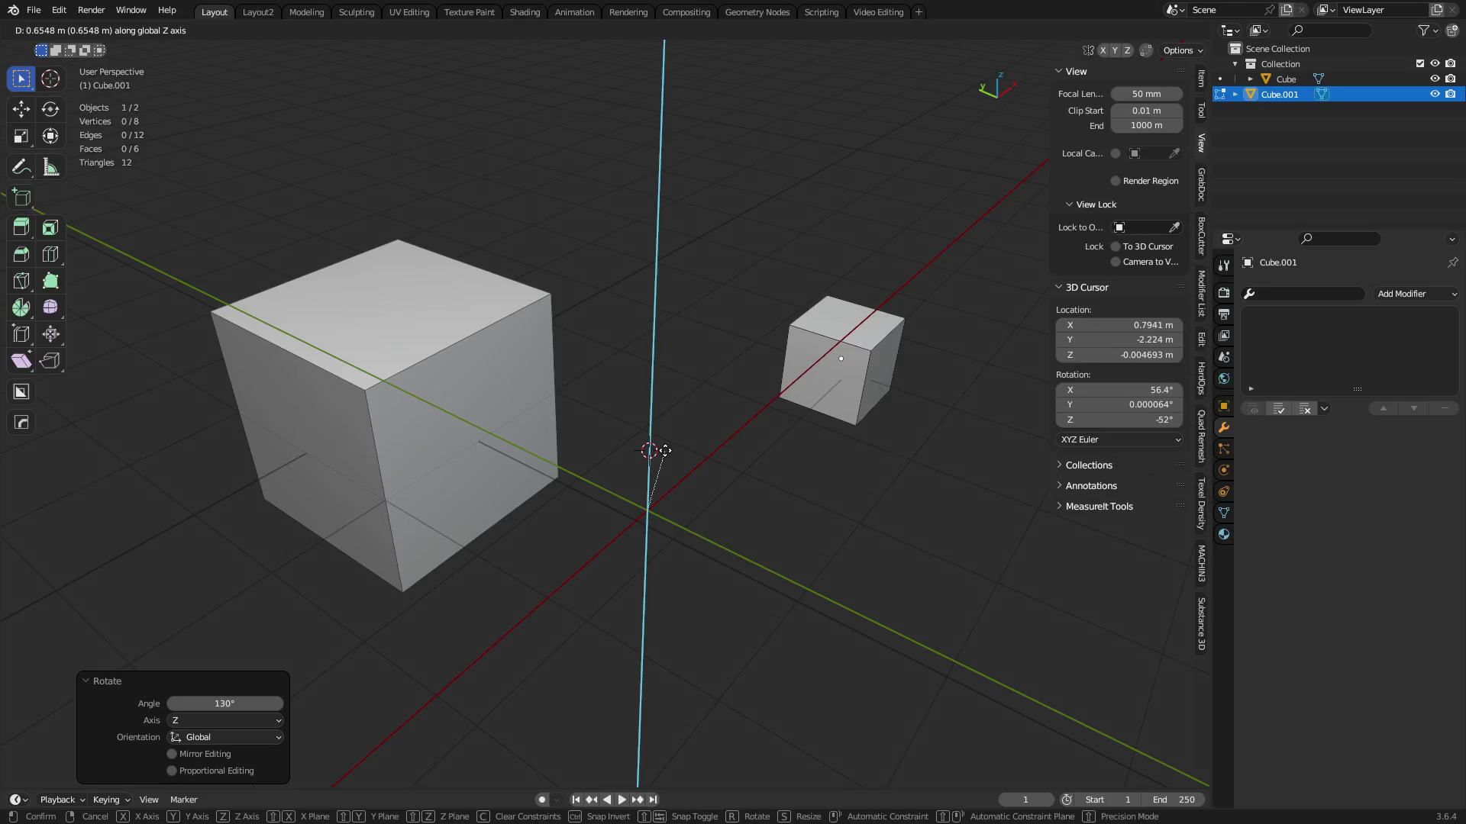
pyautogui.keyDown('shift'); pyautogui.moveTo(666, 451); pyautogui.dragTo(401, 391, button='right'); pyautogui.keyUp('shift')
pyautogui.press('y')
# Snap the 3D cursor to the big cube's edge at about X 1.885, Y -0.983, Z -1.203 m
pyautogui.click(627, 31)
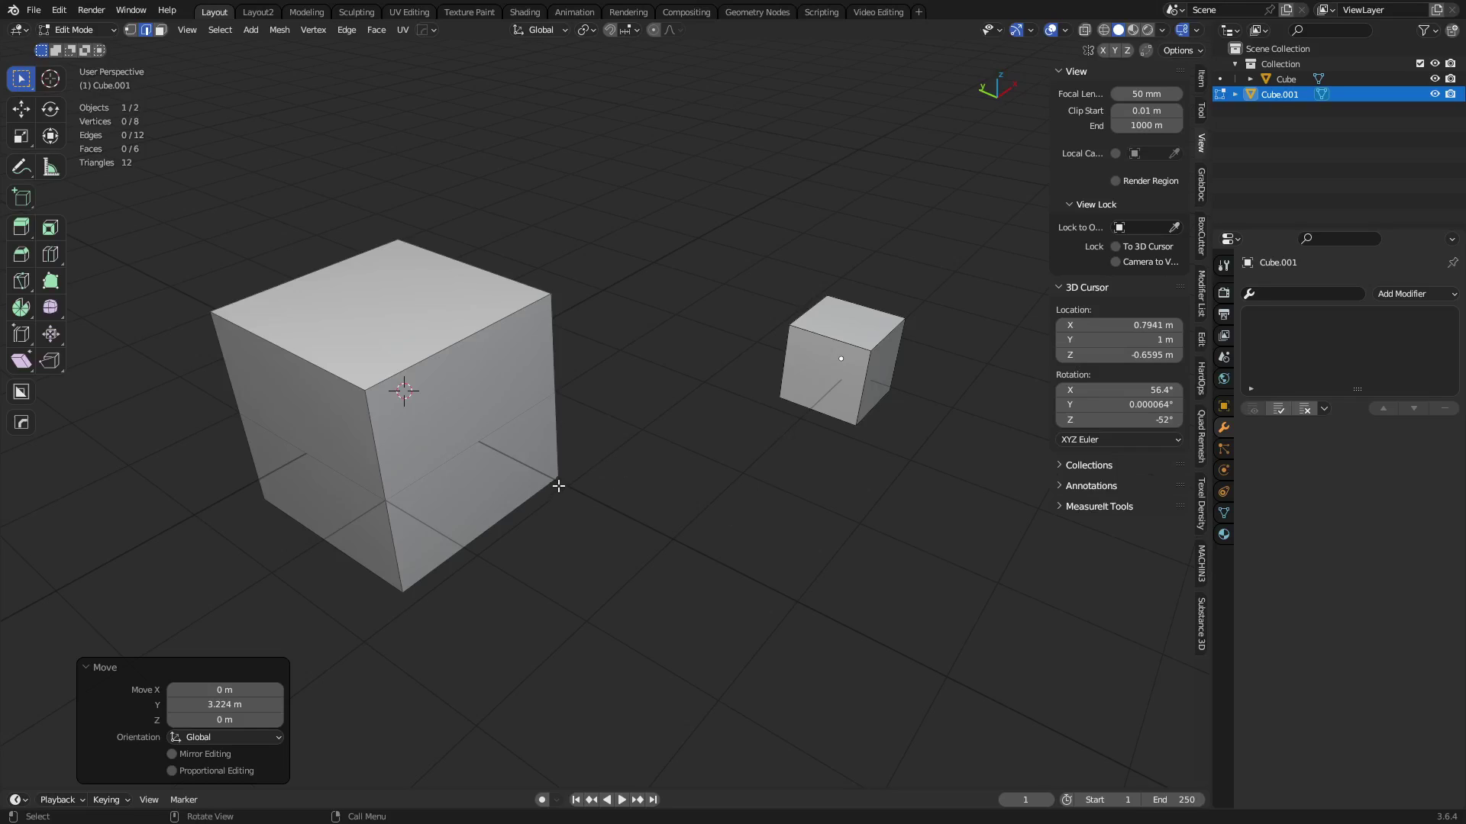
pyautogui.keyDown('shift'); pyautogui.moveTo(560, 486); pyautogui.dragTo(692, 483, button='right'); pyautogui.keyUp('shift')
pyautogui.keyDown('shift'); pyautogui.moveTo(576, 496); pyautogui.dragTo(611, 451, button='right'); pyautogui.keyUp('shift')
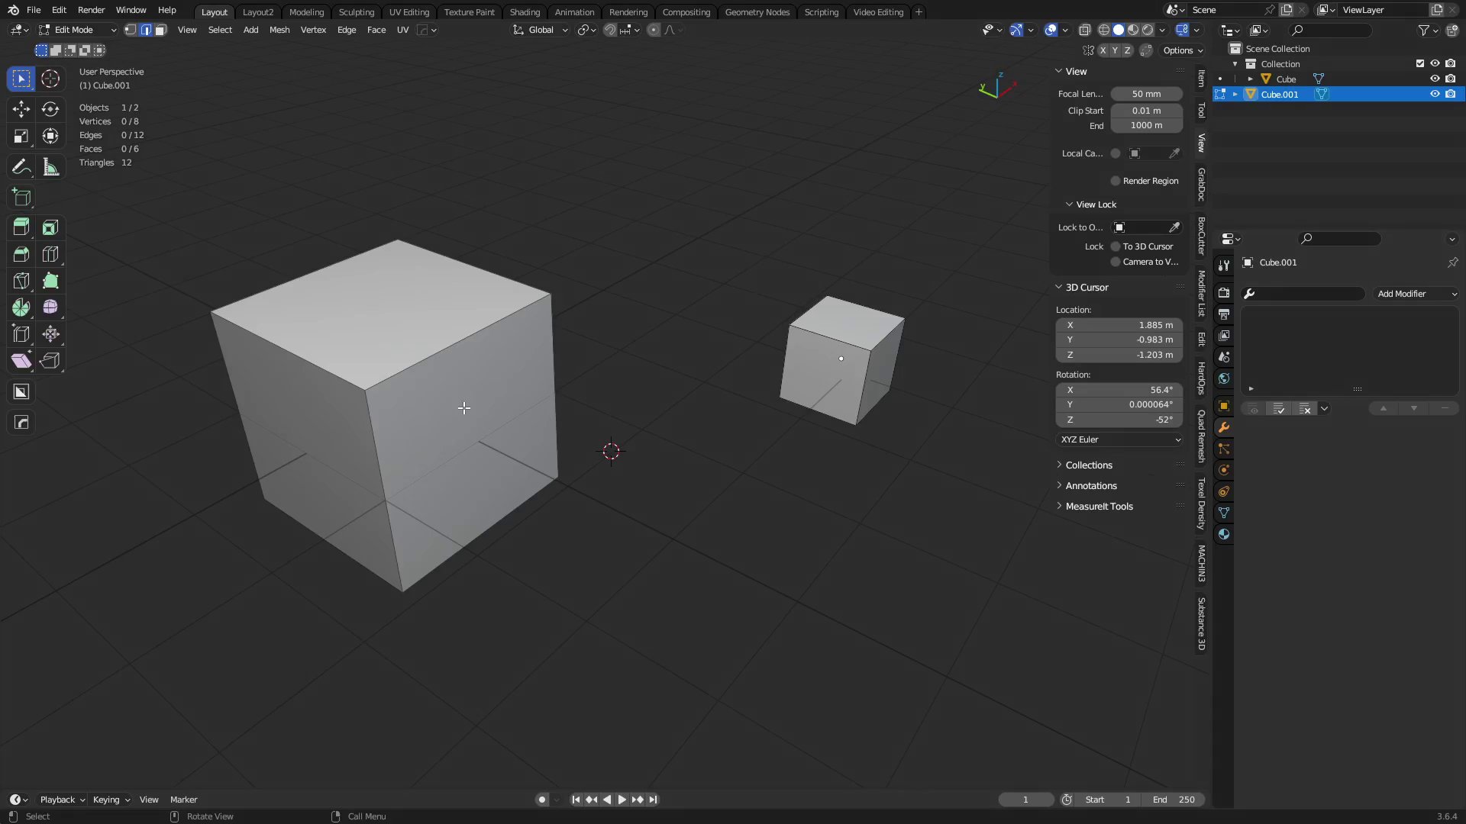
pyautogui.moveTo(540, 419); pyautogui.dragTo(560, 457, button='middle')
# Bevel the big cube's top right edge in Edit Mode
pyautogui.press('Tab')
pyautogui.click(520, 474)
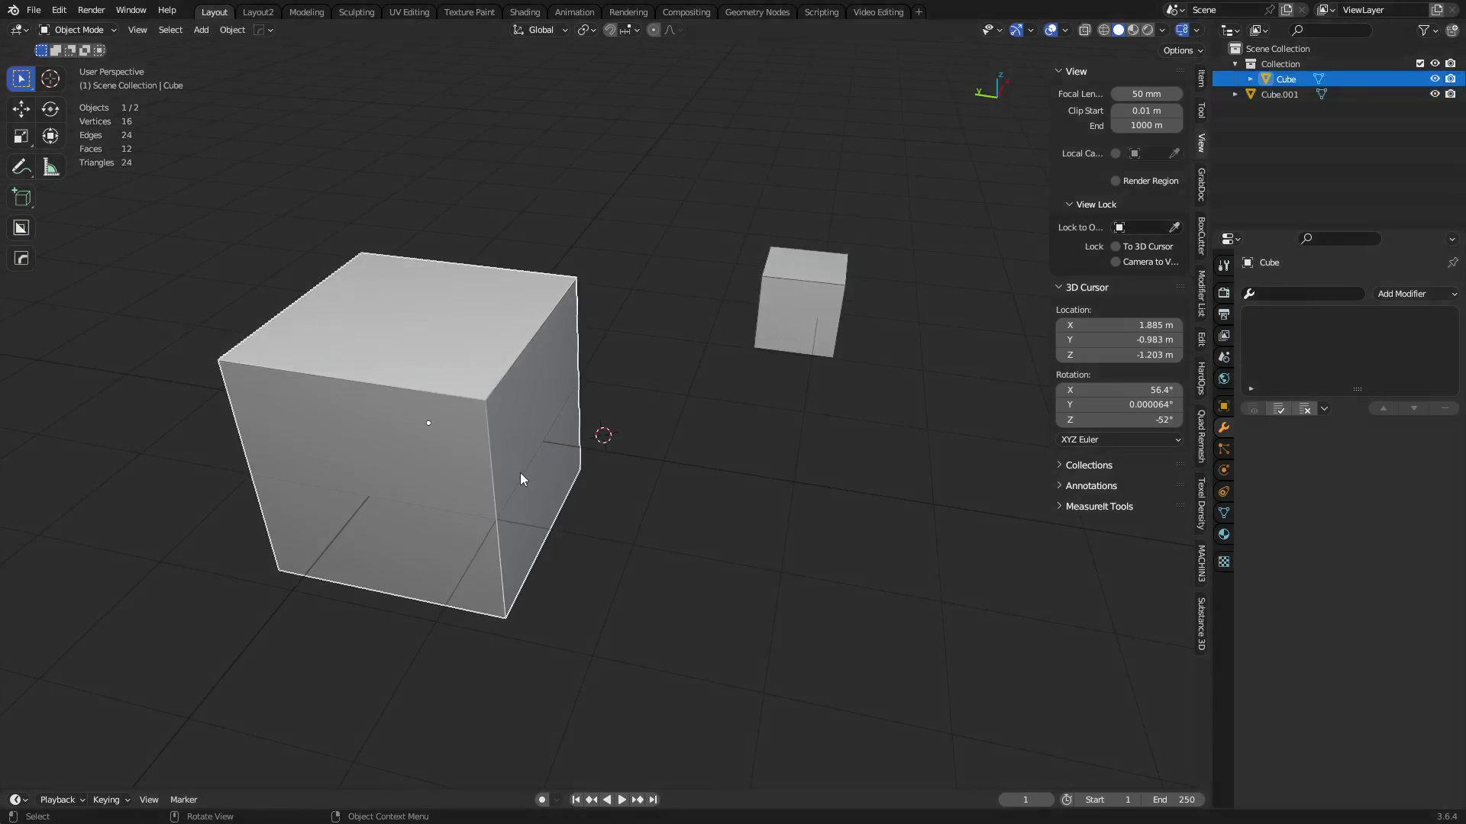
pyautogui.press('Tab')
pyautogui.click(514, 370)
pyautogui.hotkey('ctrl', 'b')
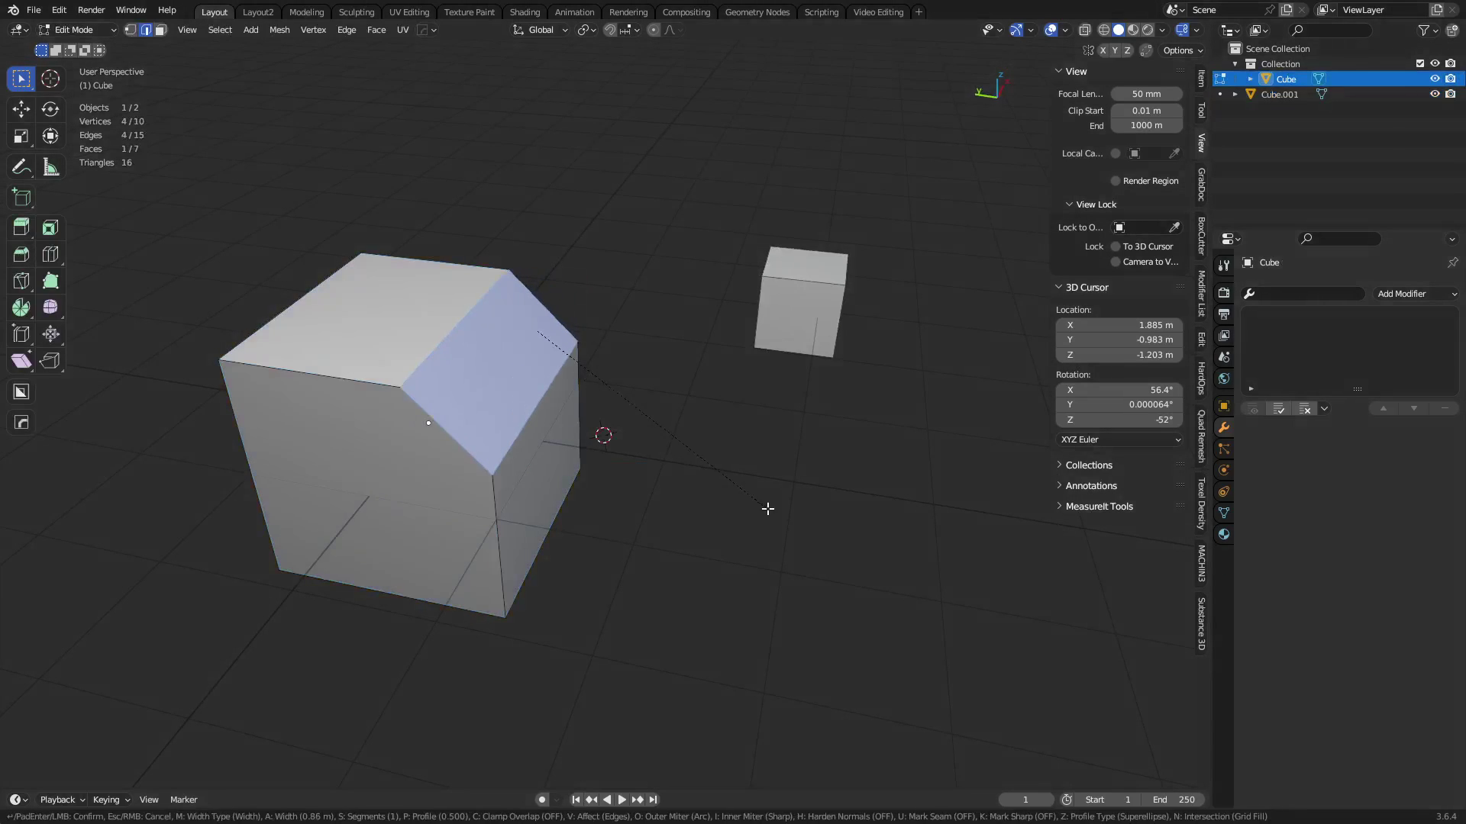
pyautogui.click(774, 514)
# Place the 3D cursor on the newly bevelled face
pyautogui.click(687, 379)
pyautogui.moveTo(666, 404); pyautogui.dragTo(540, 380, button='middle')
pyautogui.click(551, 395)
pyautogui.keyDown('shift'); pyautogui.rightClick(538, 377); pyautogui.keyUp('shift')
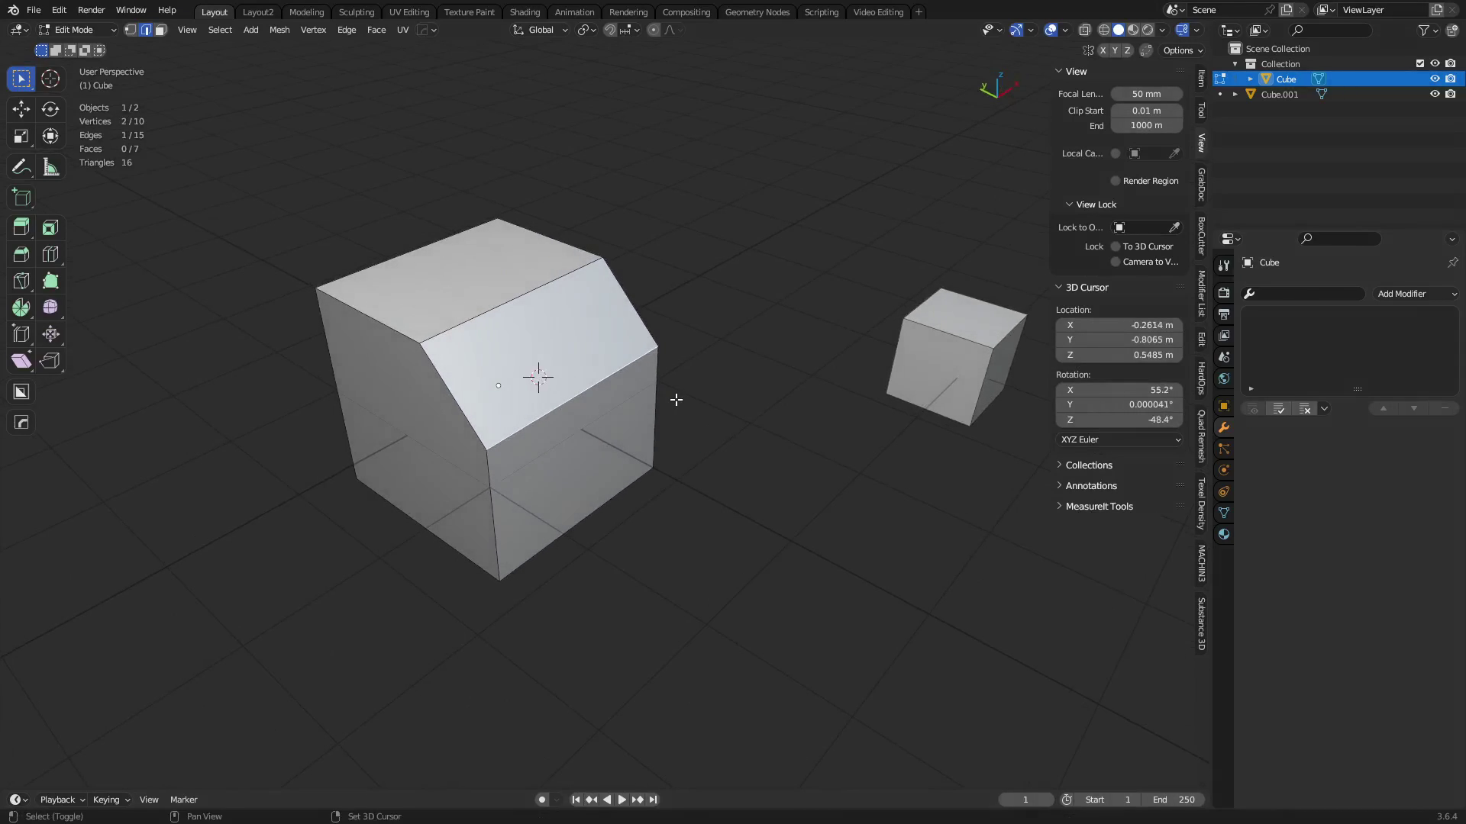
# Add a test cube aligned to the 3D cursor's rotation
pyautogui.hotkey('shift', 'a')
pyautogui.click(674, 396)
pyautogui.moveTo(574, 460); pyautogui.dragTo(724, 442, button='middle')
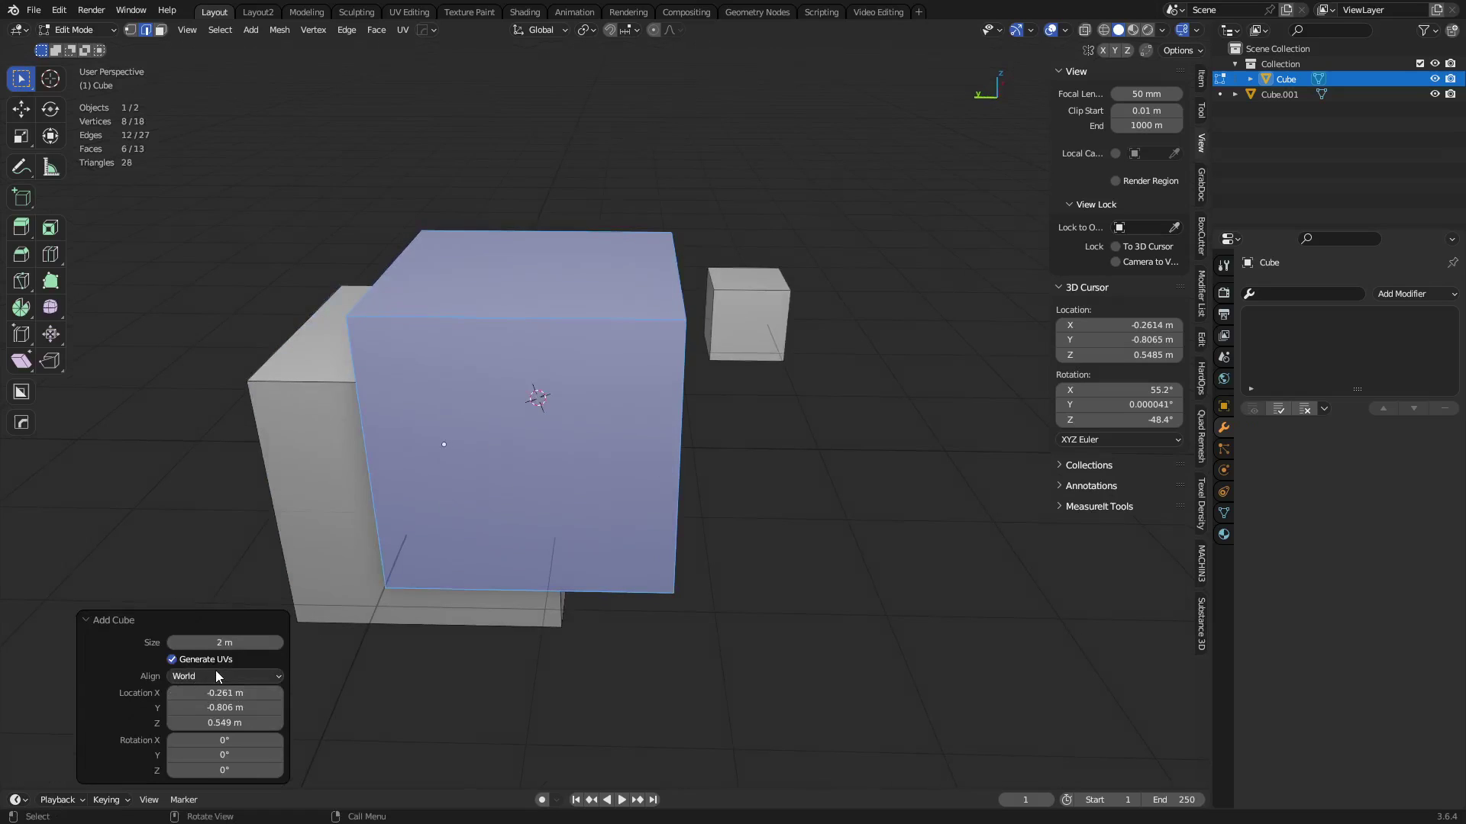
pyautogui.click(194, 676)
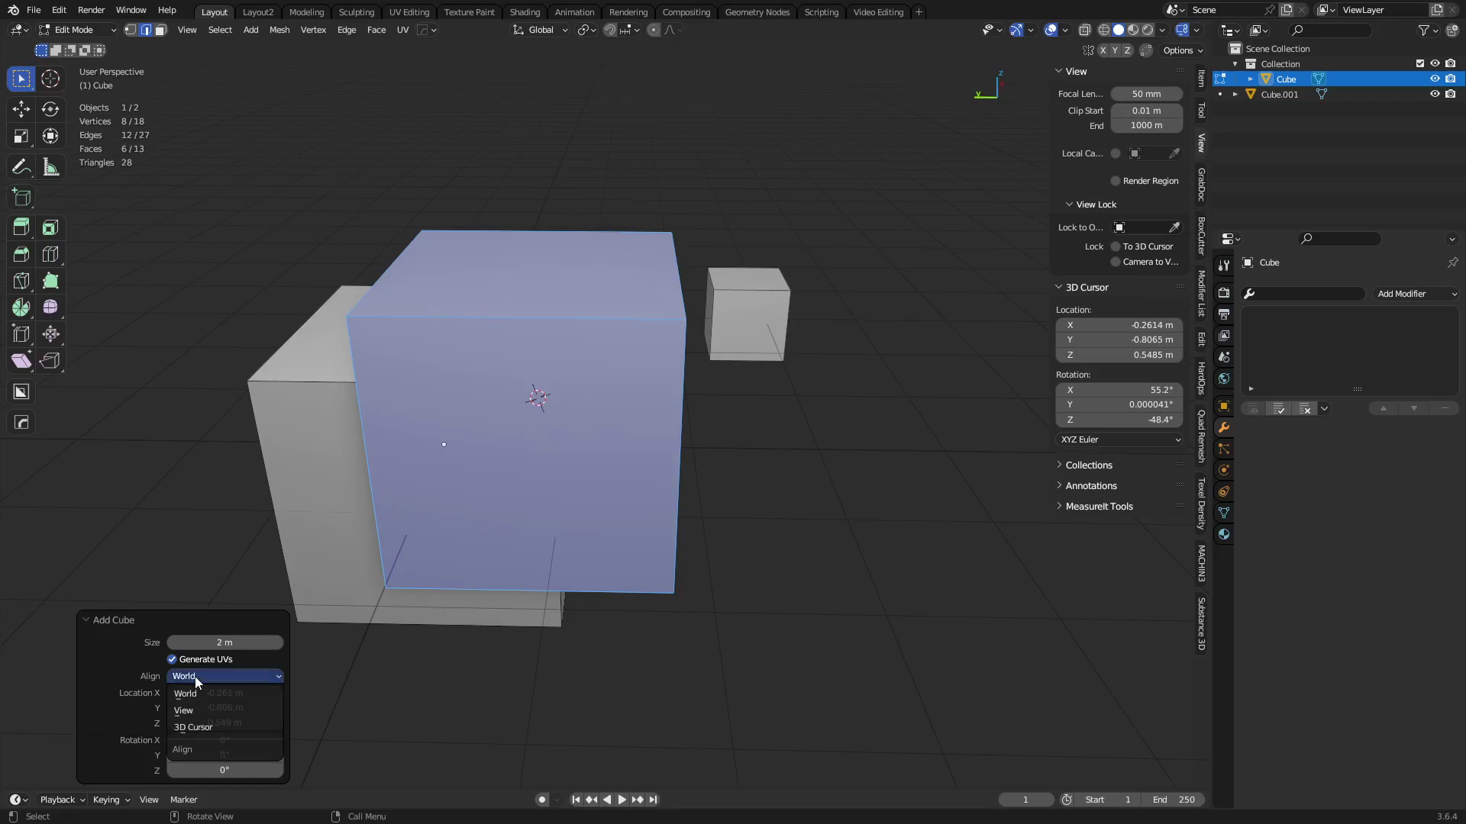
pyautogui.click(207, 723)
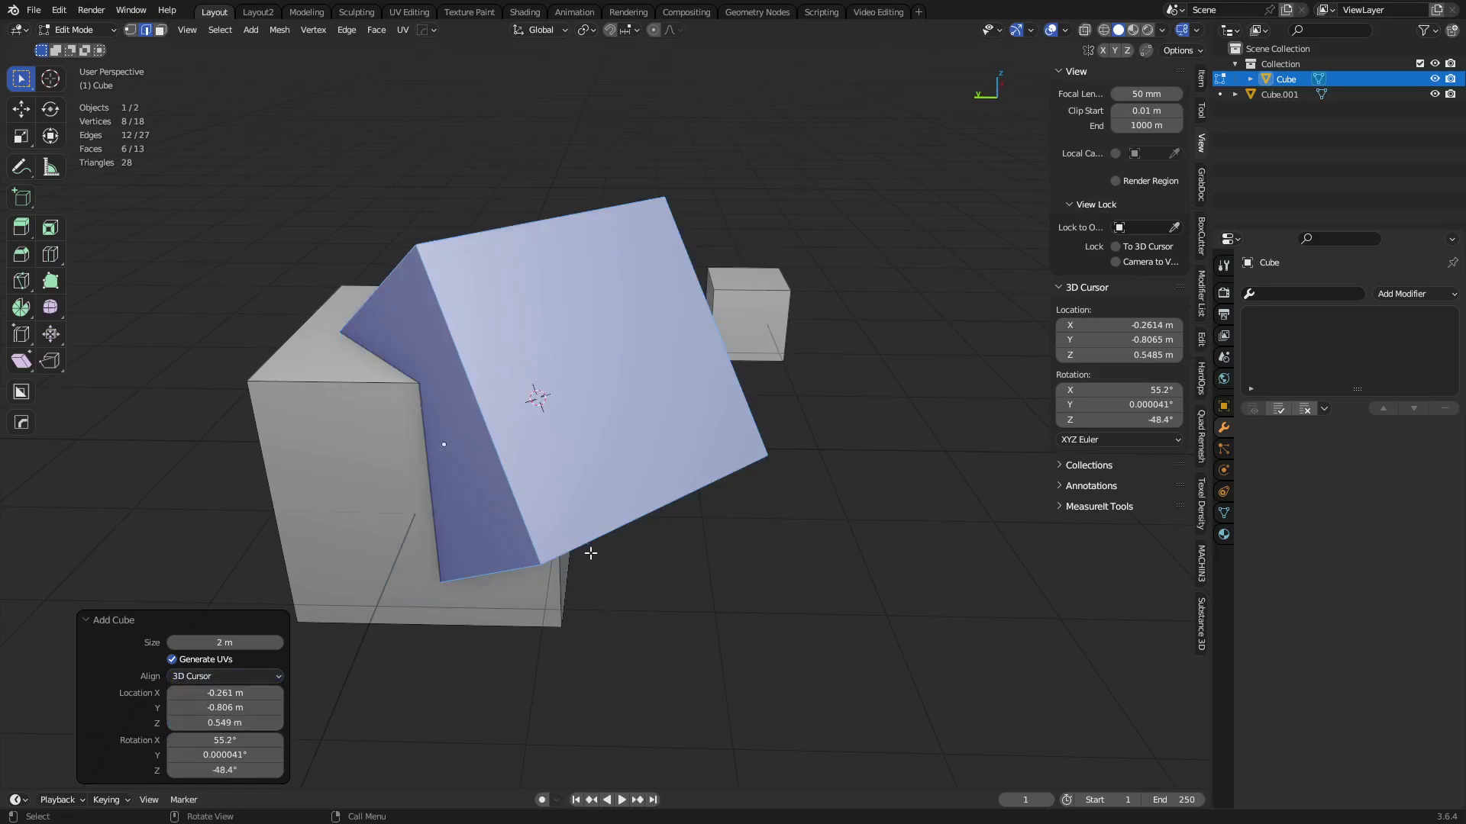
# View the tilted test cube face-on and from the side, setting the cursor on it
pyautogui.press('shift+KP_7')
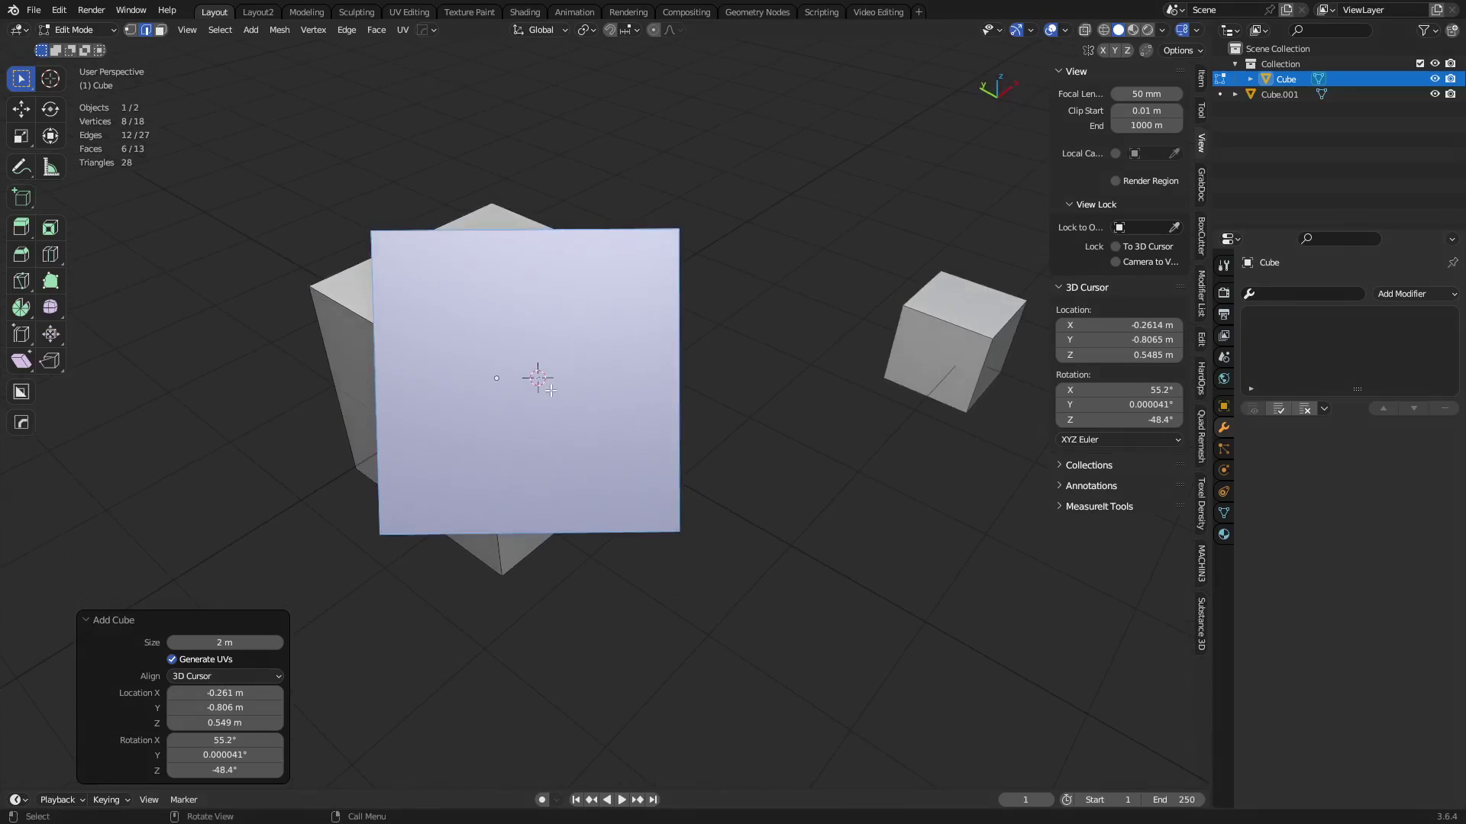
pyautogui.moveTo(489, 461); pyautogui.dragTo(733, 377, button='middle')
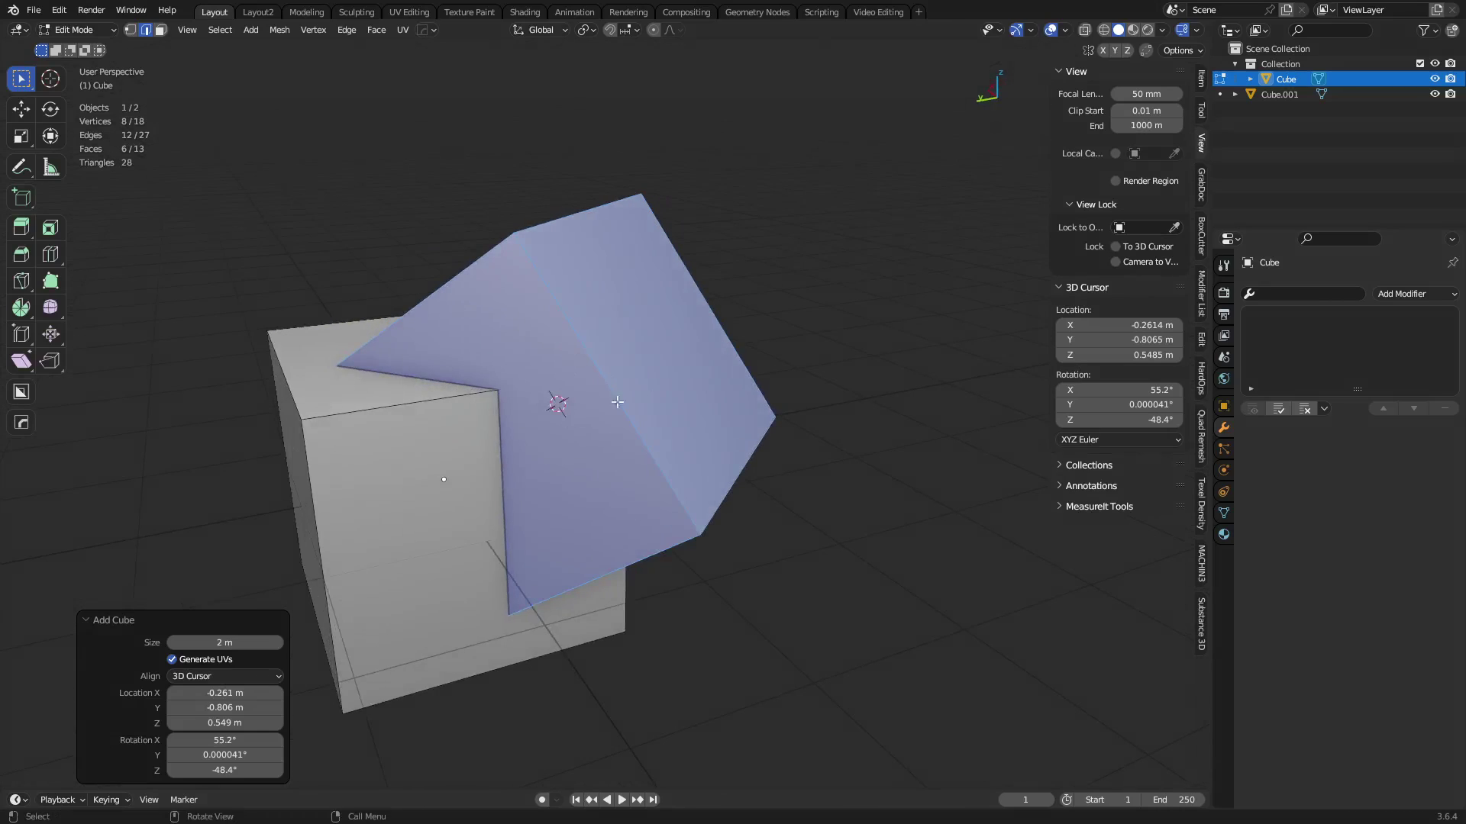
pyautogui.keyDown('shift'); pyautogui.rightClick(490, 494); pyautogui.keyUp('shift')
# Select the whole tilted test cube mesh with Ctrl+L and delete it
pyautogui.hotkey('ctrl', 'Tab')
pyautogui.click(713, 530)
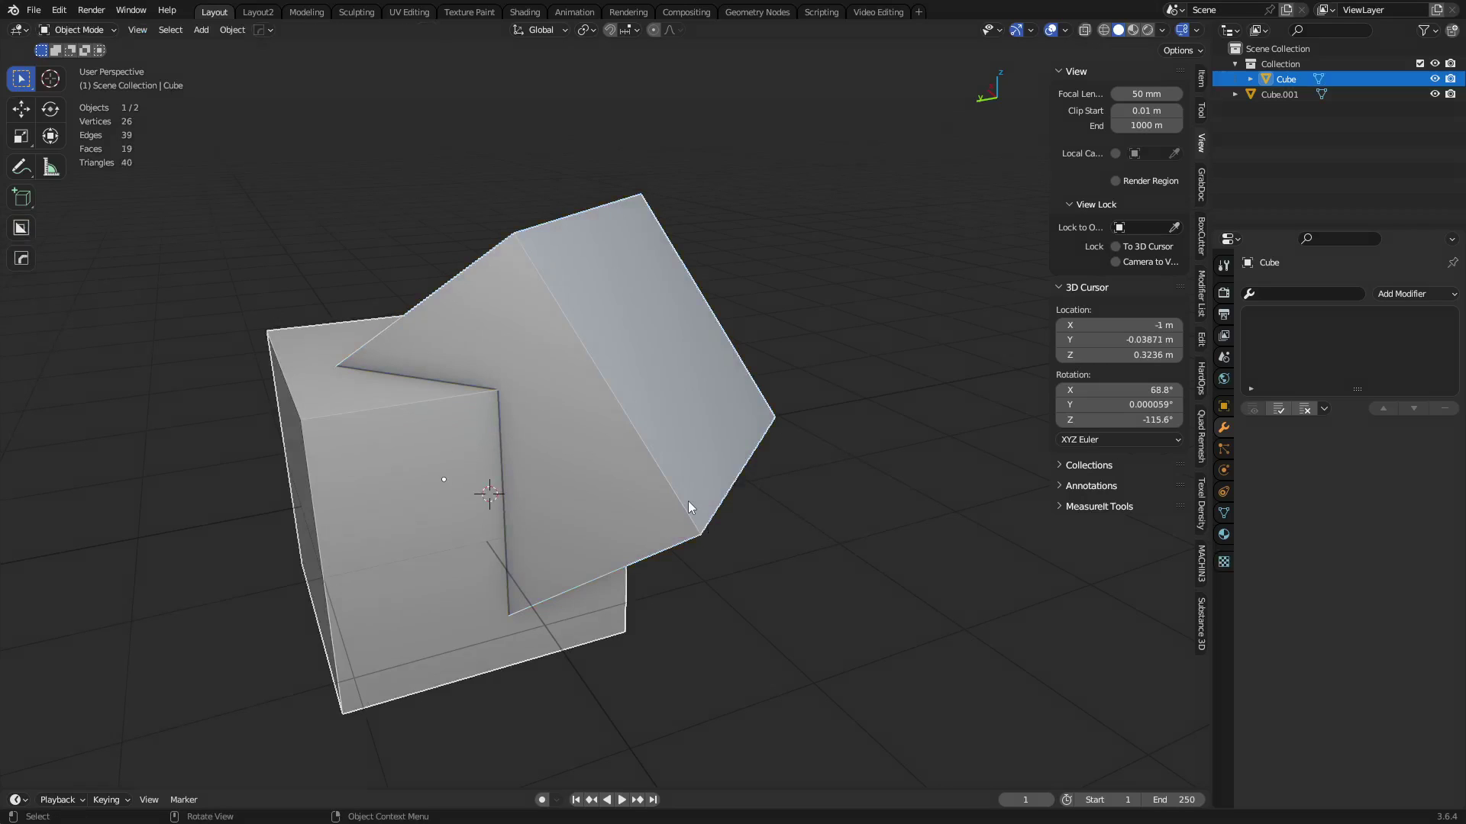
pyautogui.press('Tab')
pyautogui.click(729, 496)
pyautogui.hotkey('ctrl', 'l')
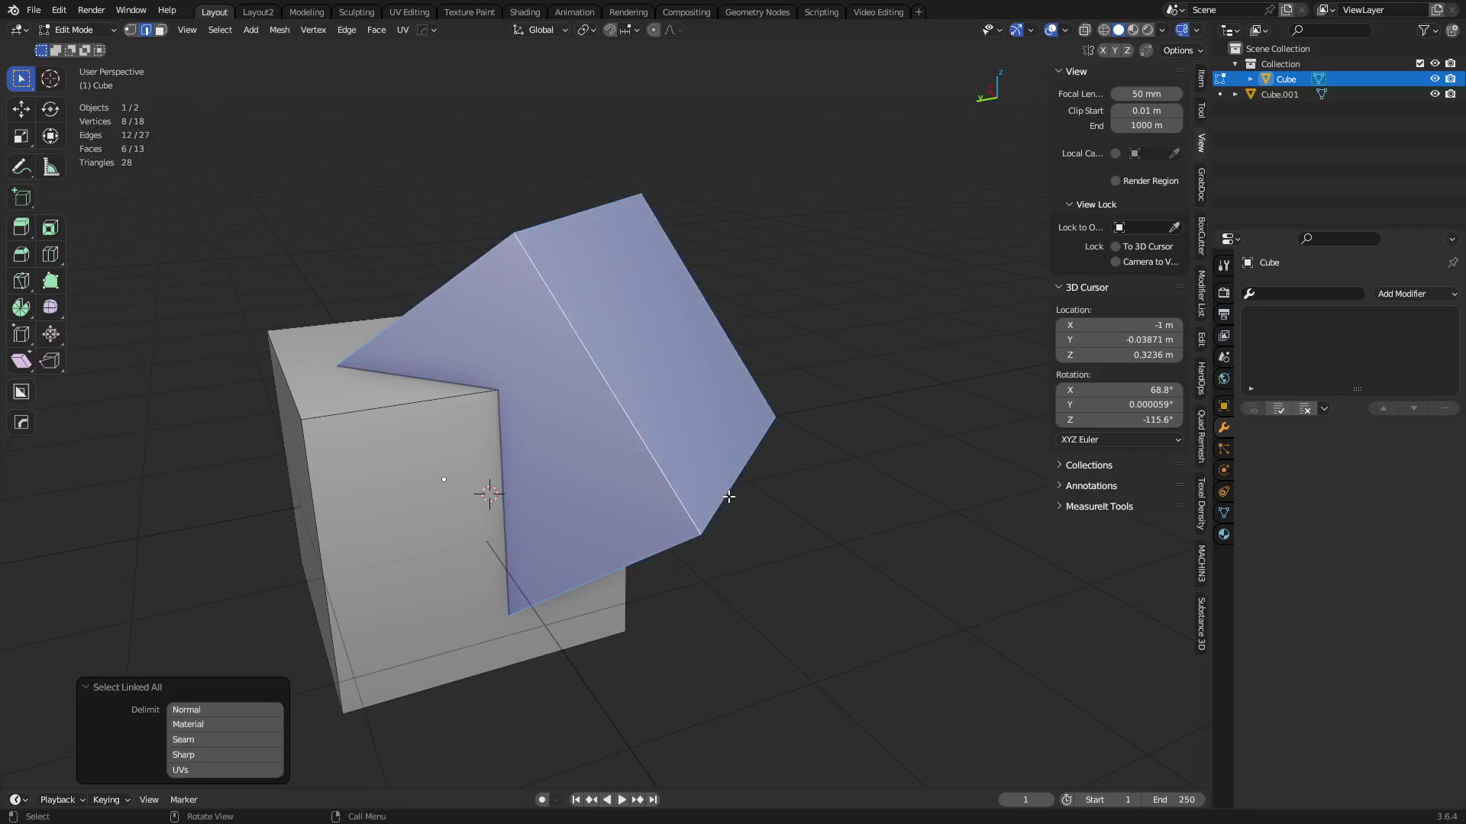
pyautogui.press('x')
pyautogui.click(729, 497)
# Return to Object Mode and put the 3D cursor on the big cube's bevelled face
pyautogui.hotkey('ctrl', 'Tab')
pyautogui.click(586, 503)
pyautogui.moveTo(586, 502); pyautogui.dragTo(587, 565, button='middle')
pyautogui.keyDown('shift'); pyautogui.rightClick(520, 402); pyautogui.keyUp('shift')
pyautogui.keyDown('shift'); pyautogui.rightClick(528, 361); pyautogui.keyUp('shift')
pyautogui.moveTo(538, 374); pyautogui.dragTo(587, 483, button='middle')
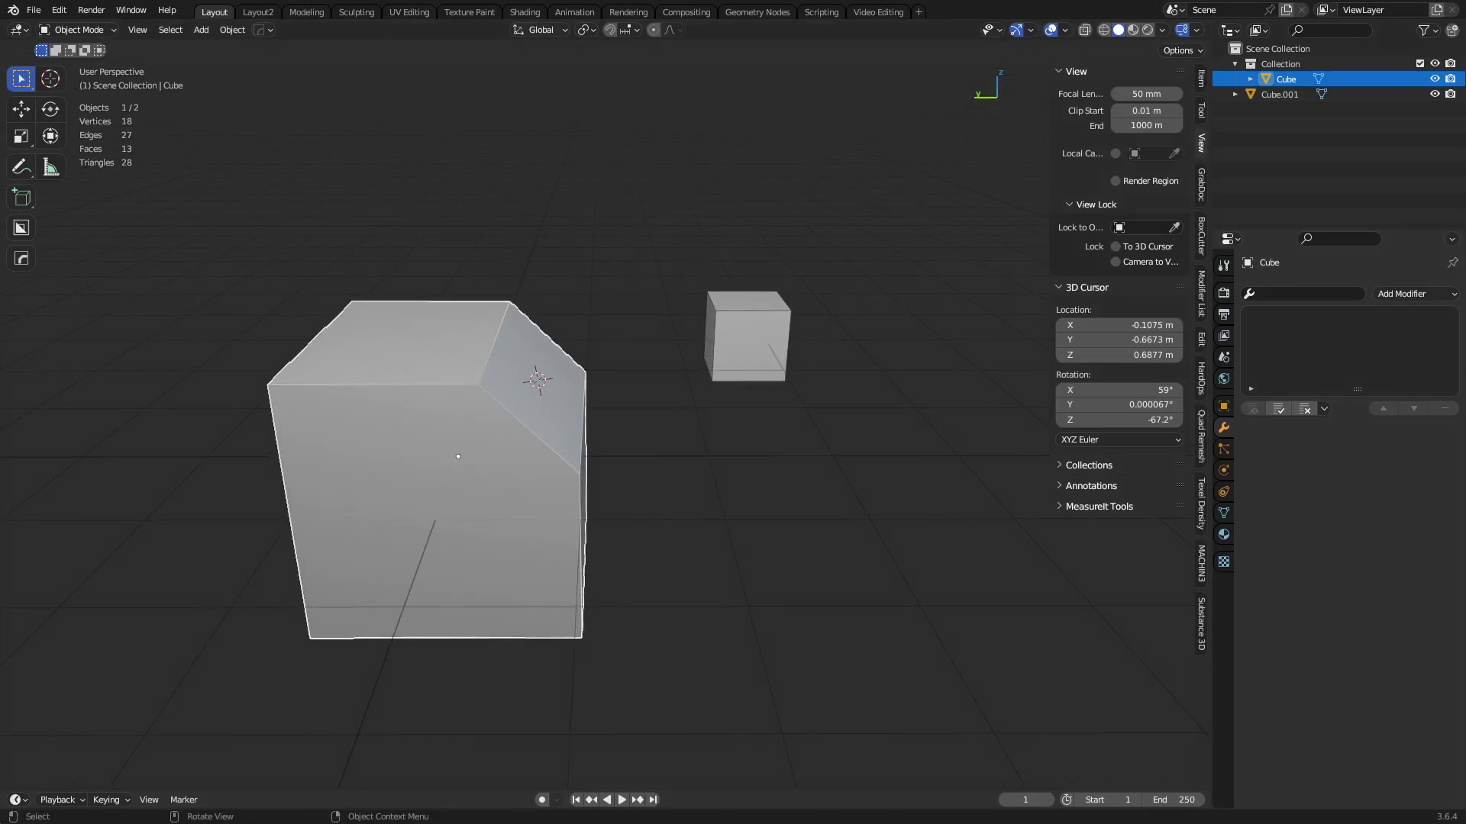
# Use the Cursor tool to place the cursor on the cube's left and chamfered faces
pyautogui.click(50, 79)
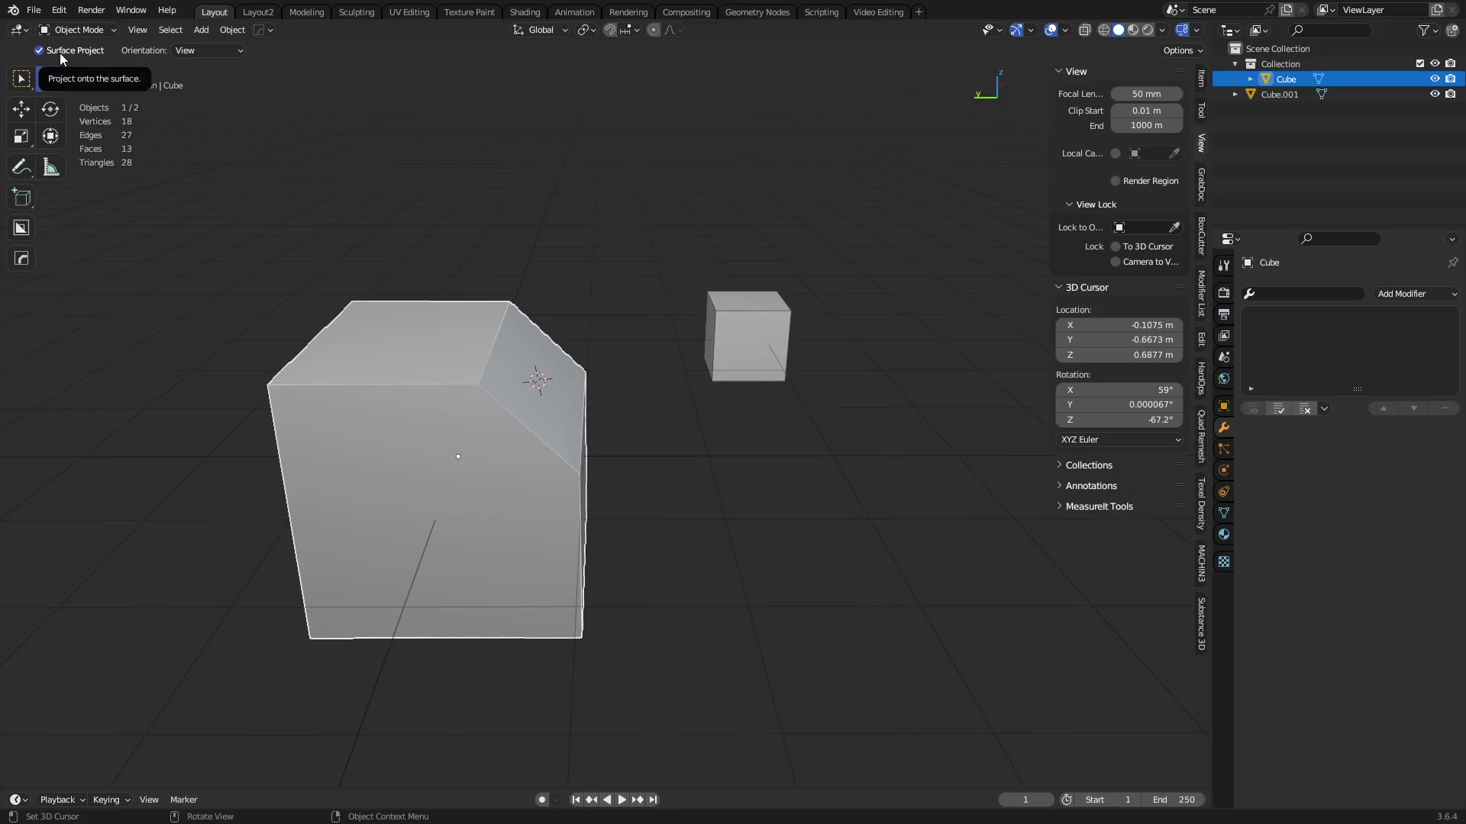
pyautogui.click(279, 416)
pyautogui.moveTo(289, 412); pyautogui.dragTo(595, 386, button='middle')
pyautogui.keyDown('shift'); pyautogui.rightClick(542, 372); pyautogui.keyUp('shift')
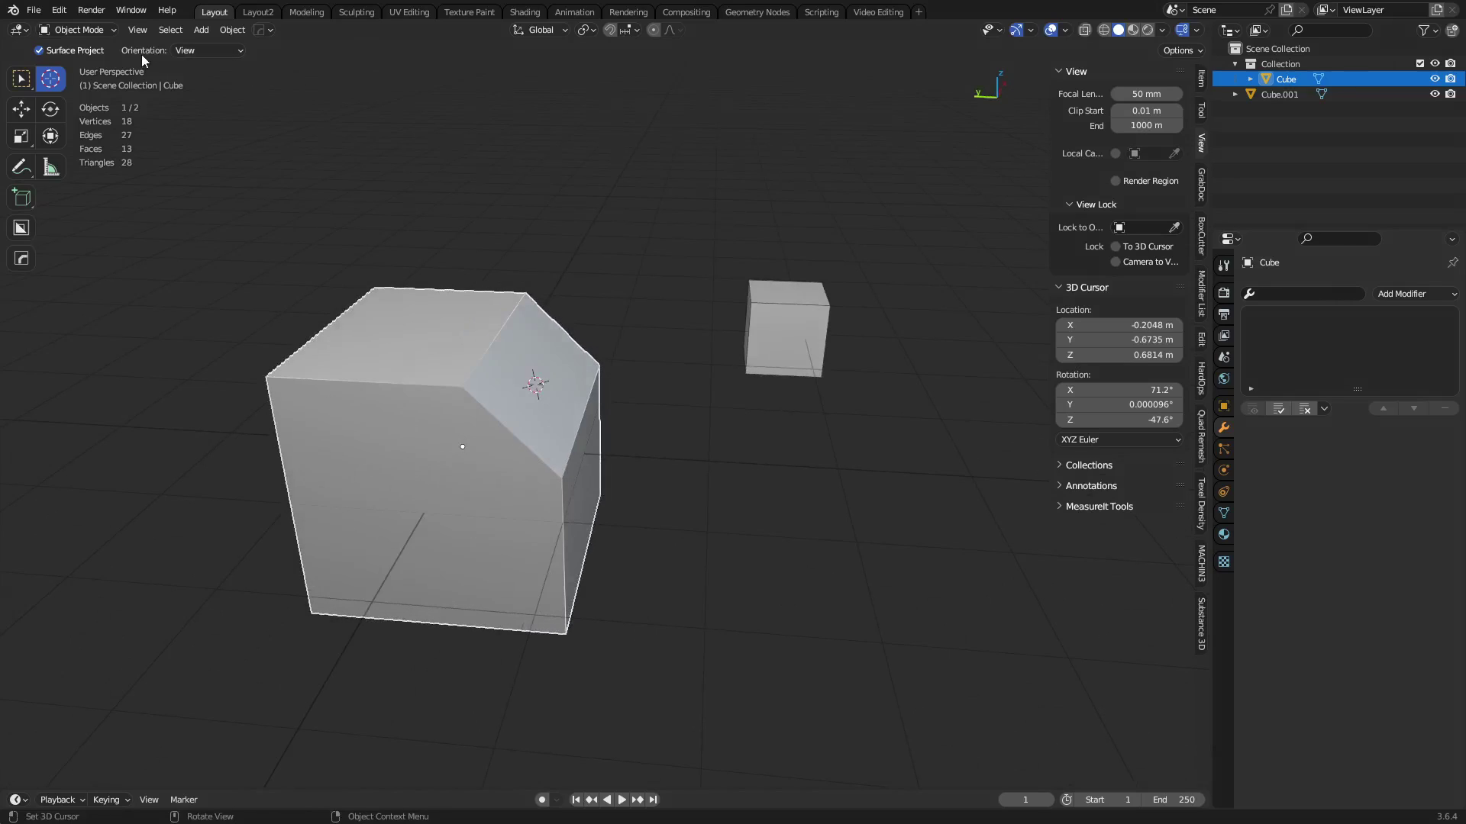
# Set cursor Orientation to Geometry and place it on the slanted and lower right faces
pyautogui.click(200, 52)
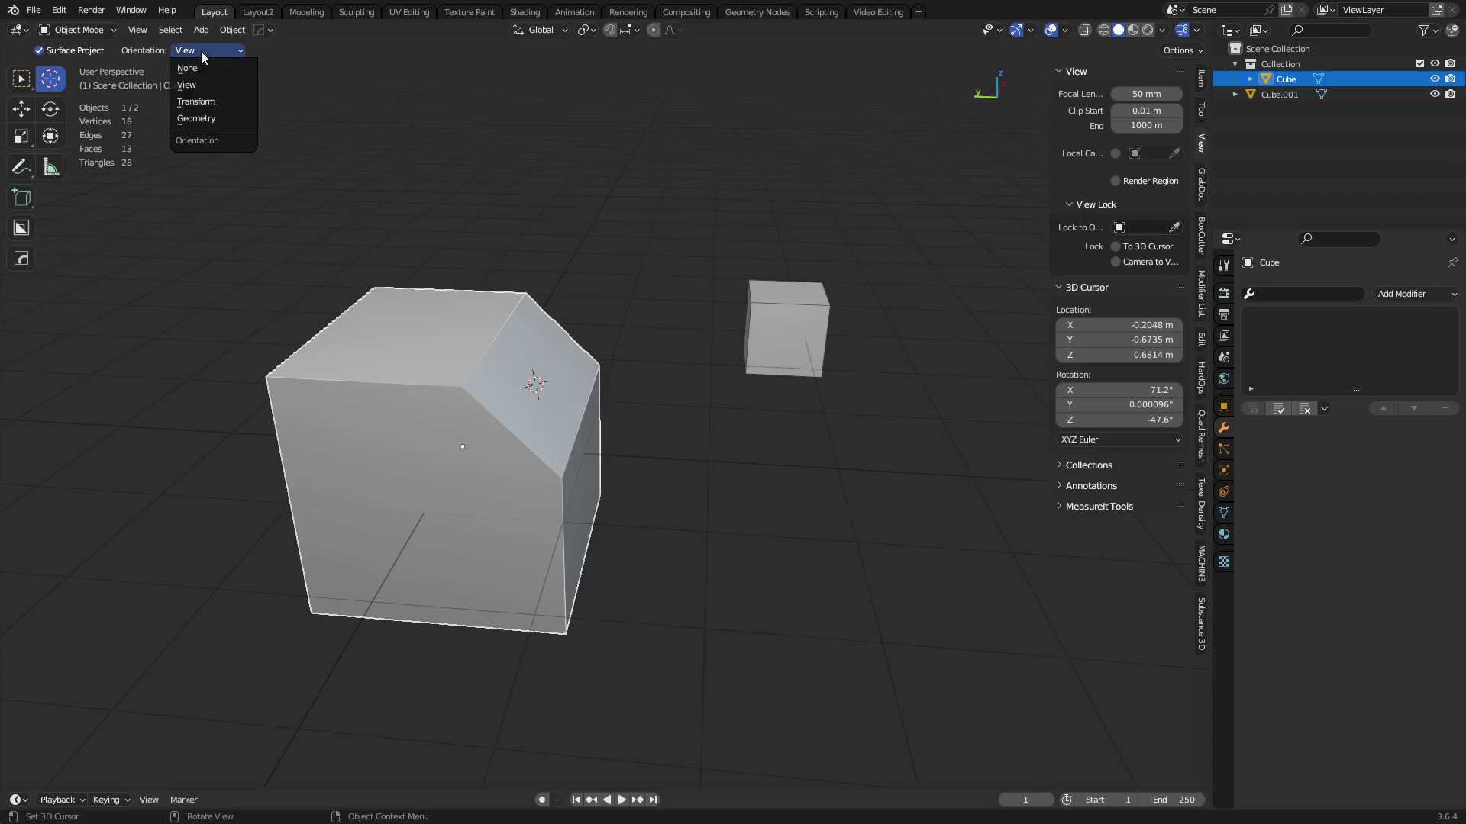
pyautogui.click(217, 121)
pyautogui.moveTo(484, 232); pyautogui.dragTo(472, 374, button='middle')
pyautogui.click(545, 375)
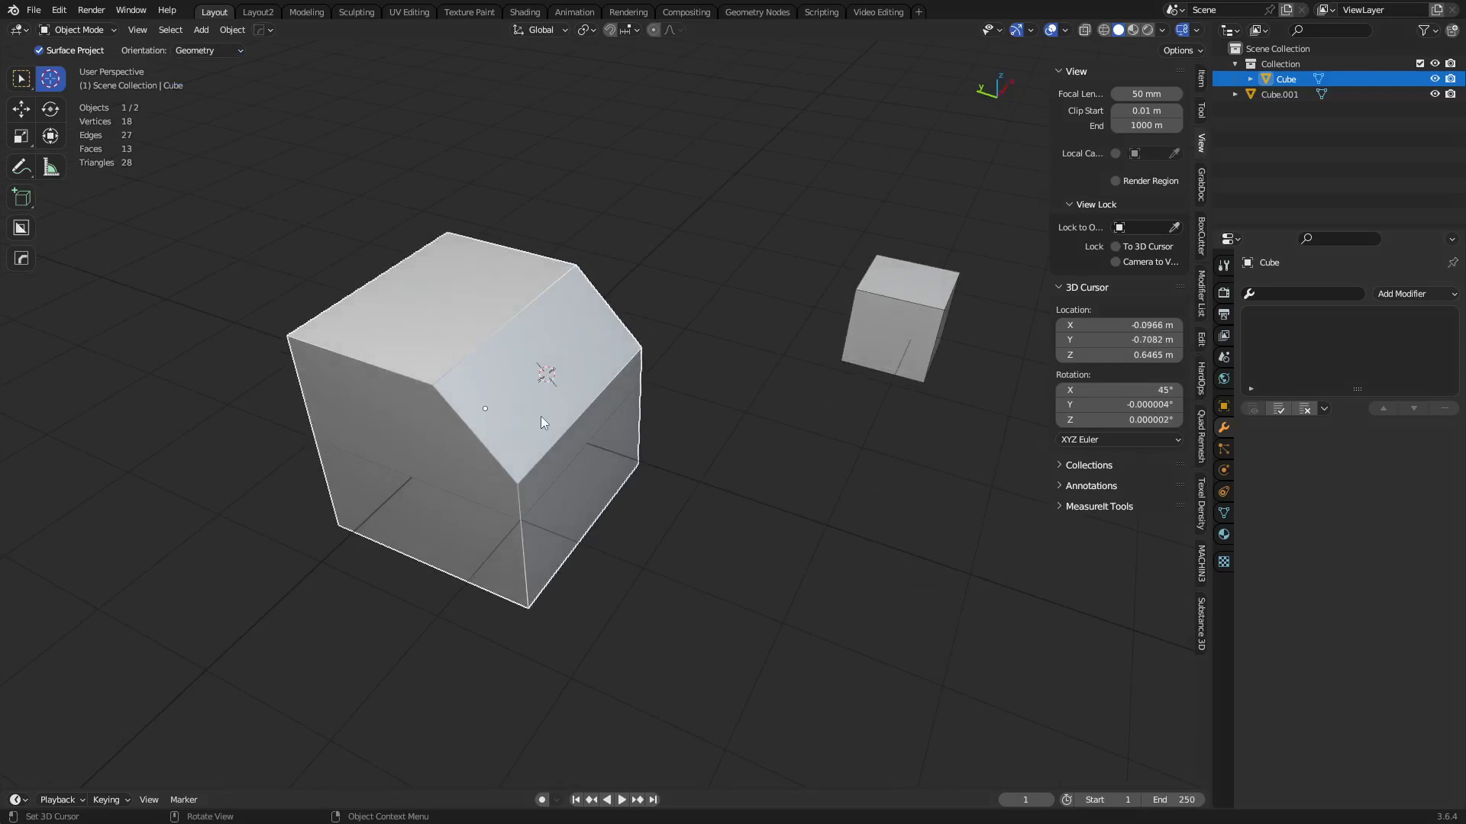
pyautogui.moveTo(541, 415); pyautogui.dragTo(598, 375, button='middle')
pyautogui.click(662, 566)
pyautogui.keyDown('shift'); pyautogui.moveTo(685, 561); pyautogui.dragTo(694, 342, button='middle'); pyautogui.keyUp('shift')
# Add and shrink a trial cube at the cursor, then delete it
pyautogui.click(516, 116)
pyautogui.hotkey('shift', 'a')
pyautogui.click(854, 255)
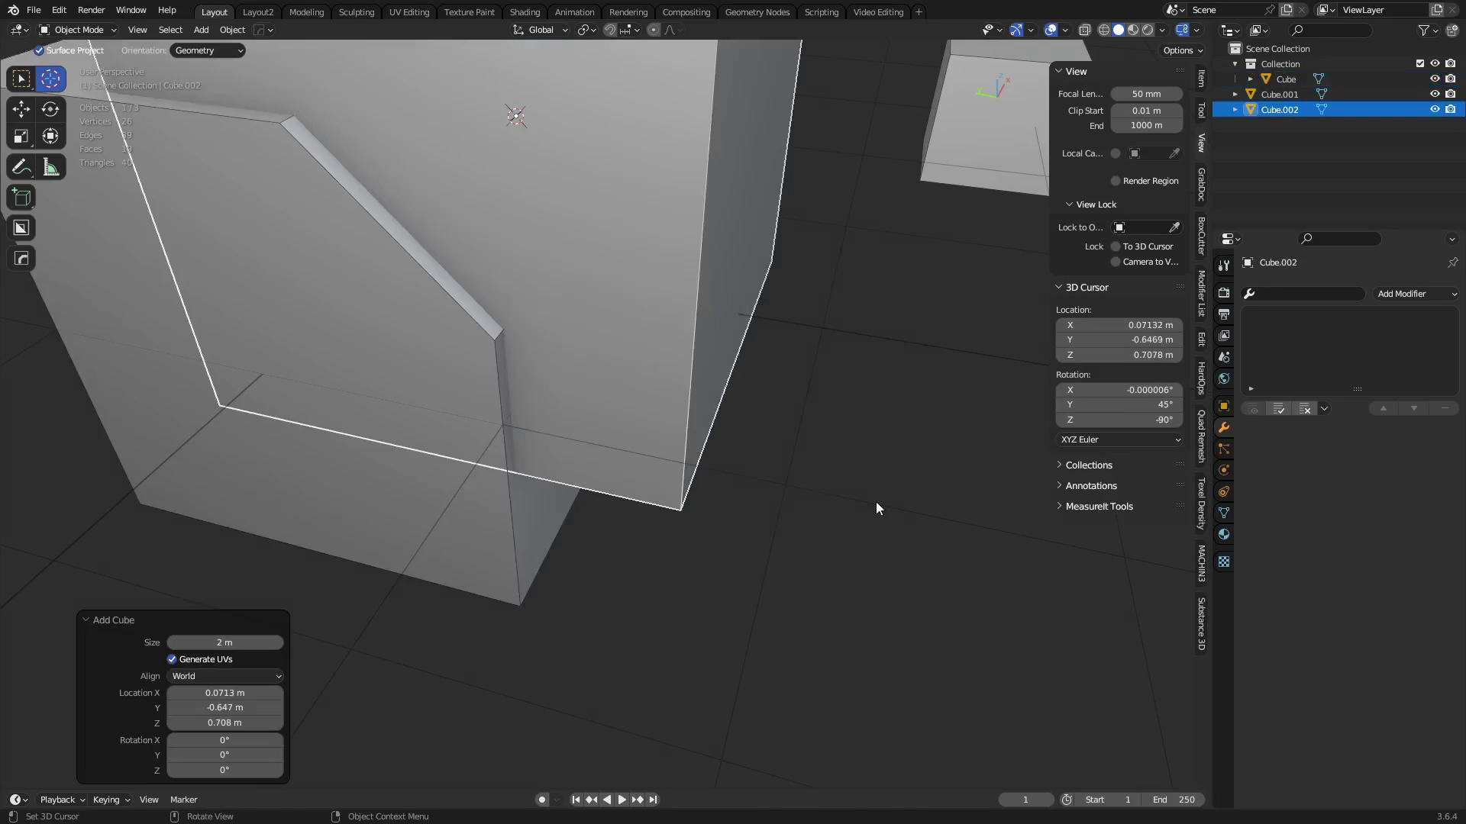
pyautogui.press('s')
pyautogui.click(663, 276)
pyautogui.press('x')
pyautogui.click(663, 270)
pyautogui.scroll(-3, 664, 267)
pyautogui.keyDown('shift'); pyautogui.moveTo(671, 260); pyautogui.dragTo(681, 333, button='middle'); pyautogui.keyUp('shift')
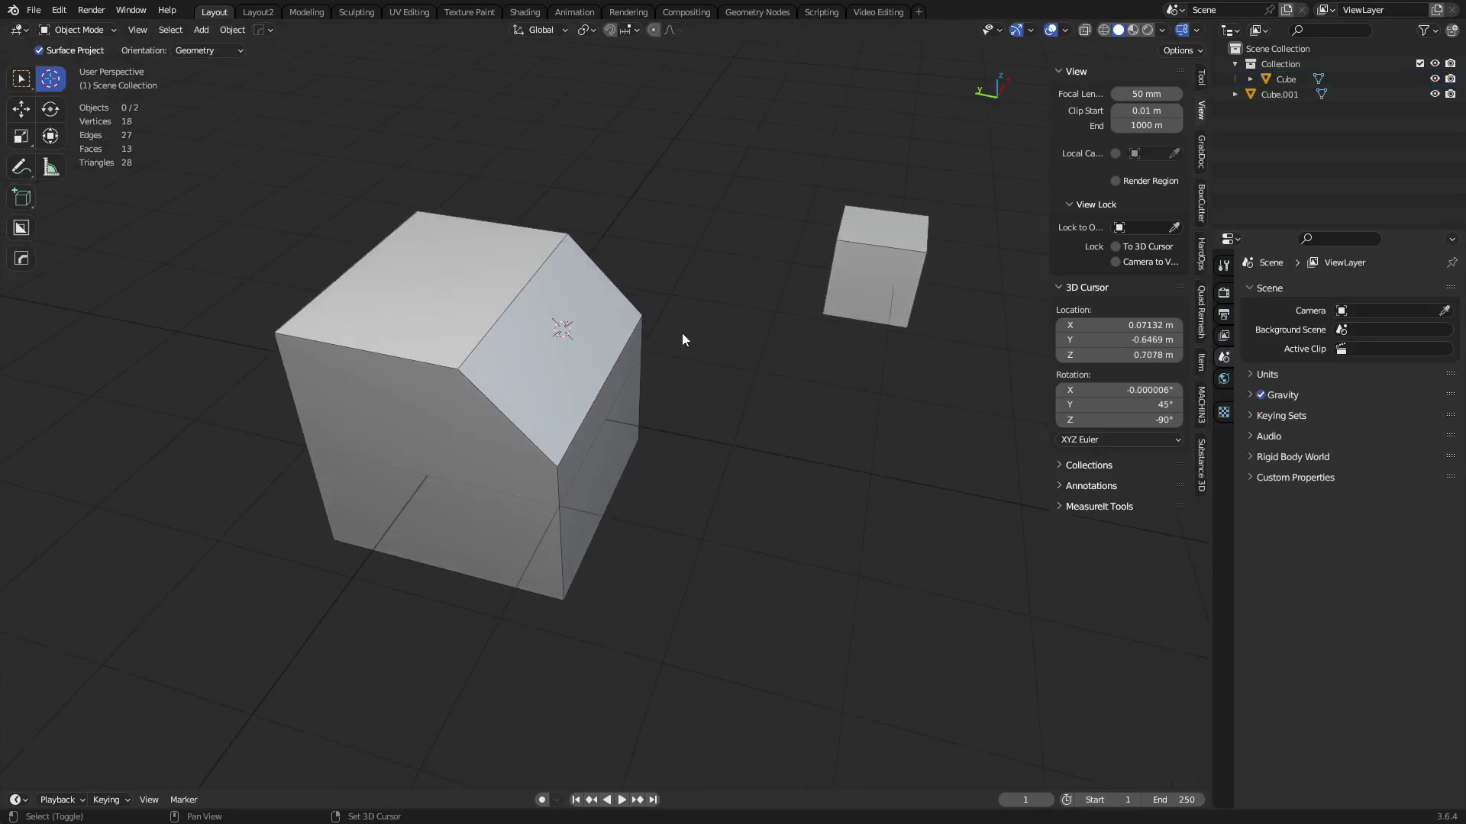
# Add a cube aligned to the 3D cursor and scale it to 0.222
pyautogui.hotkey('shift', 'a')
pyautogui.click(763, 363)
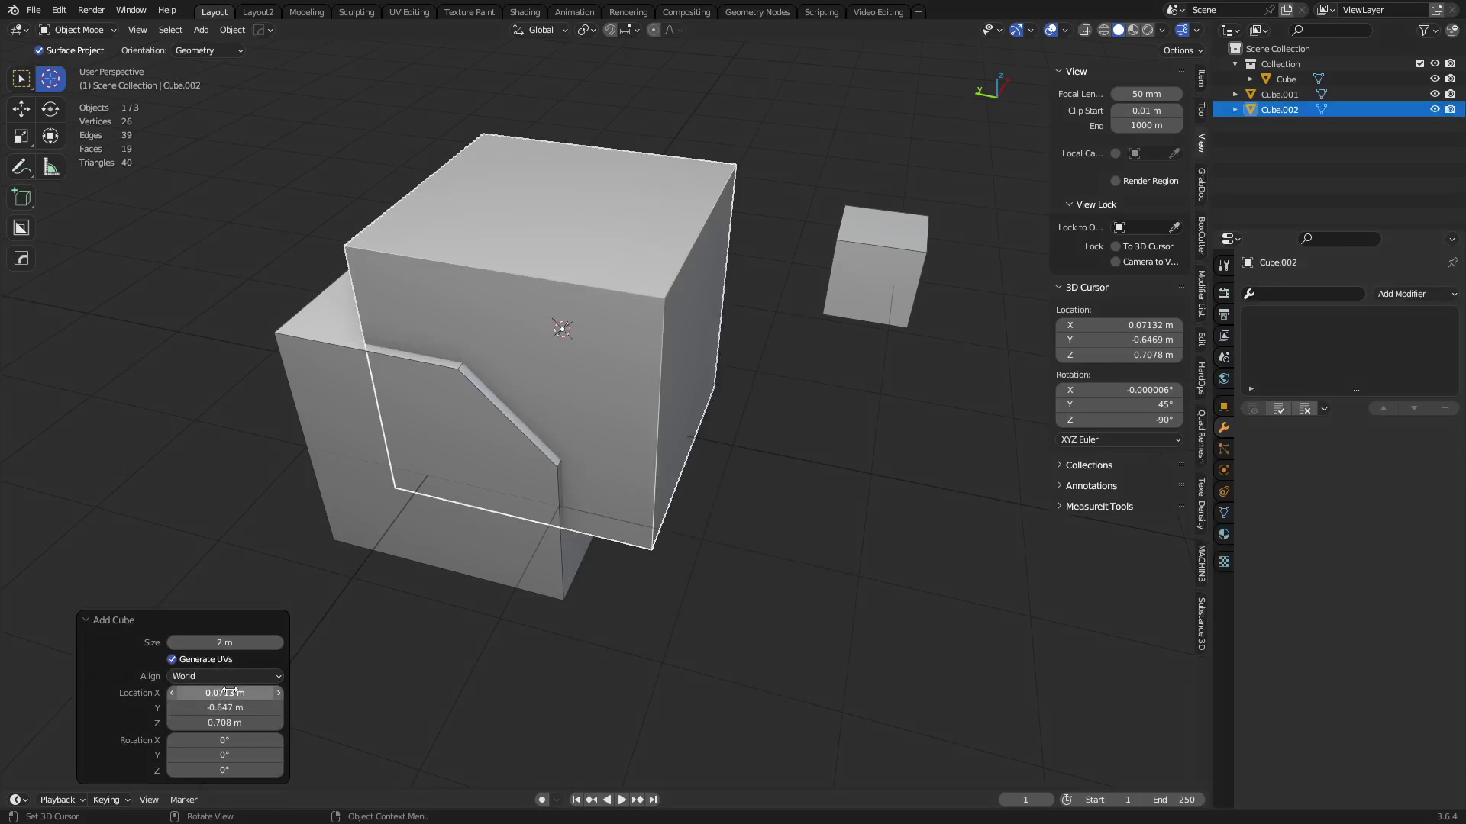
pyautogui.click(229, 676)
pyautogui.click(212, 730)
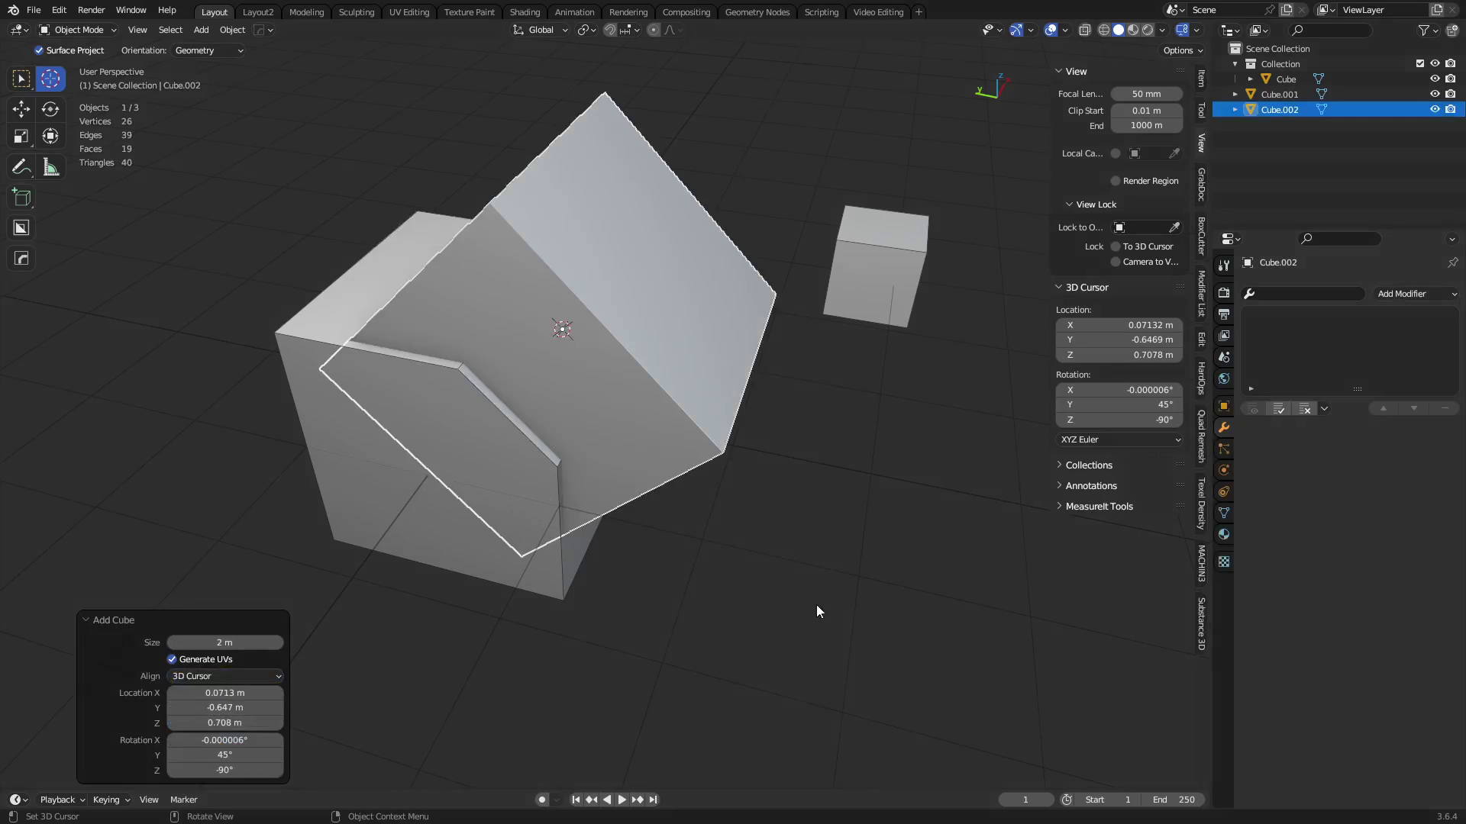
pyautogui.press('s')
pyautogui.click(652, 401)
pyautogui.hotkey('ctrl', 'Tab')
pyautogui.click(527, 400)
# Reposition the cursor on the slanted face and show the small cube's transform values
pyautogui.click(566, 296)
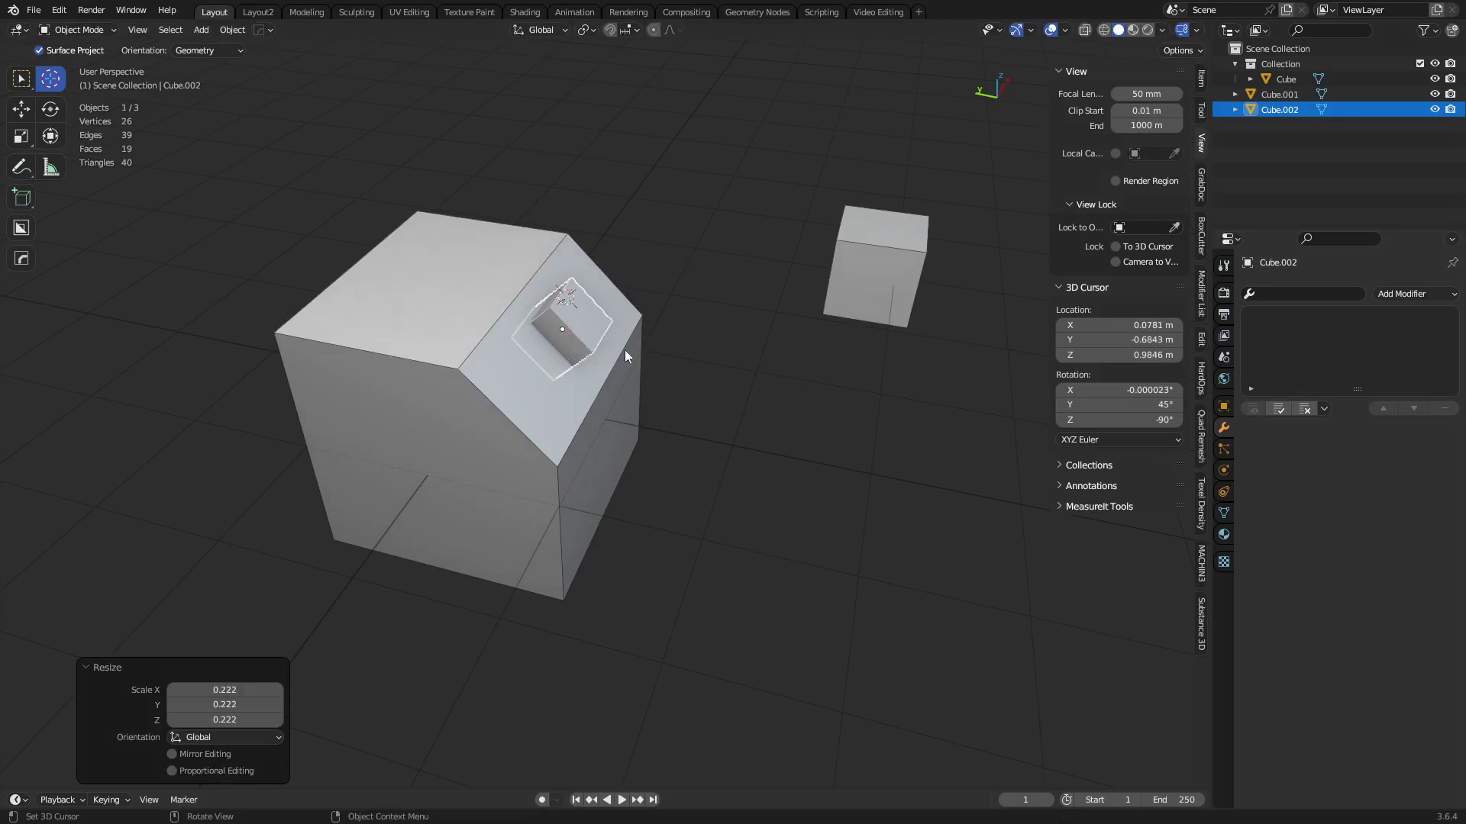
pyautogui.click(25, 85)
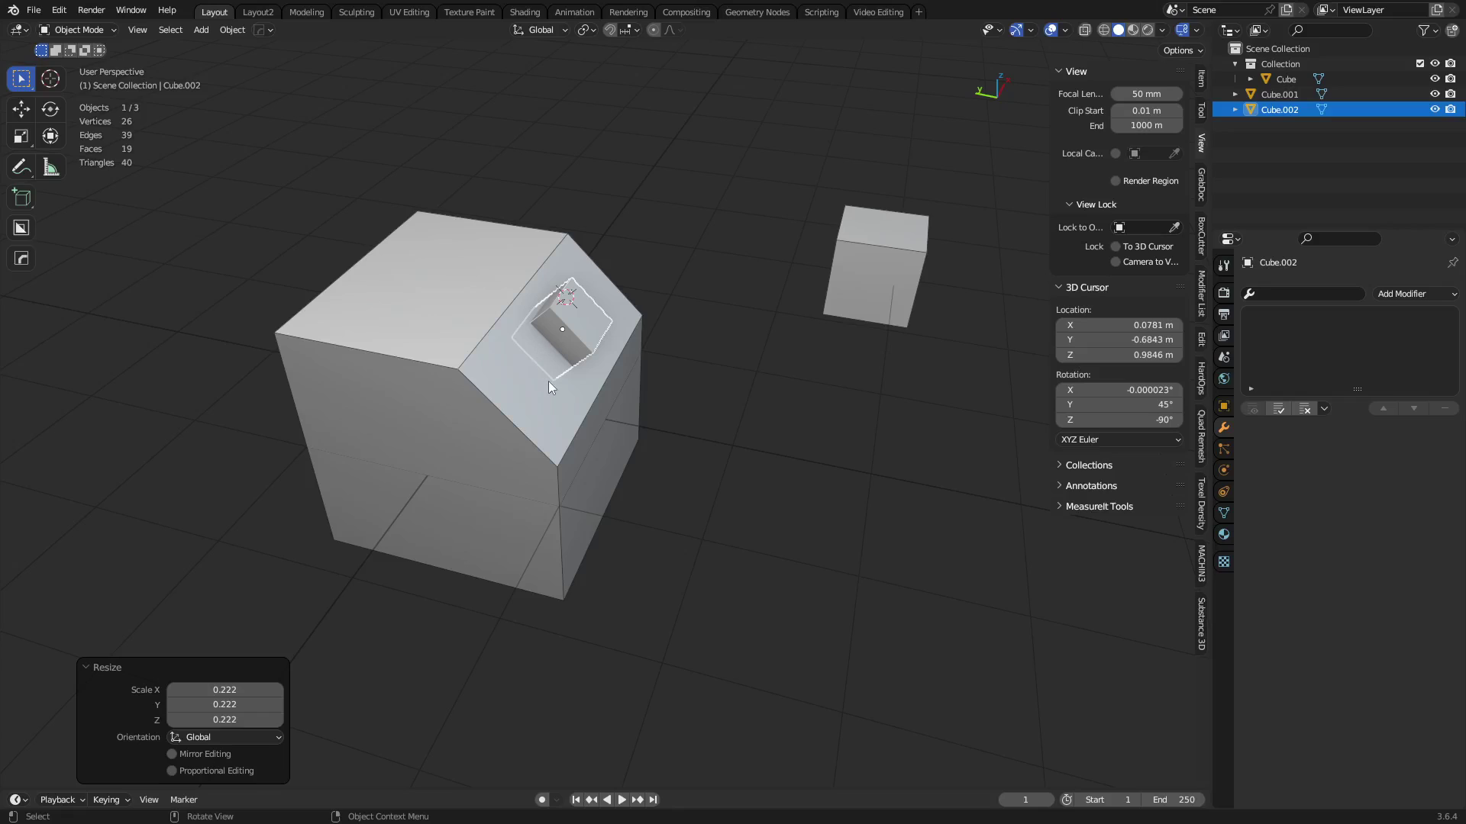
pyautogui.keyDown('shift'); pyautogui.moveTo(535, 397); pyautogui.dragTo(520, 417, button='right'); pyautogui.keyUp('shift')
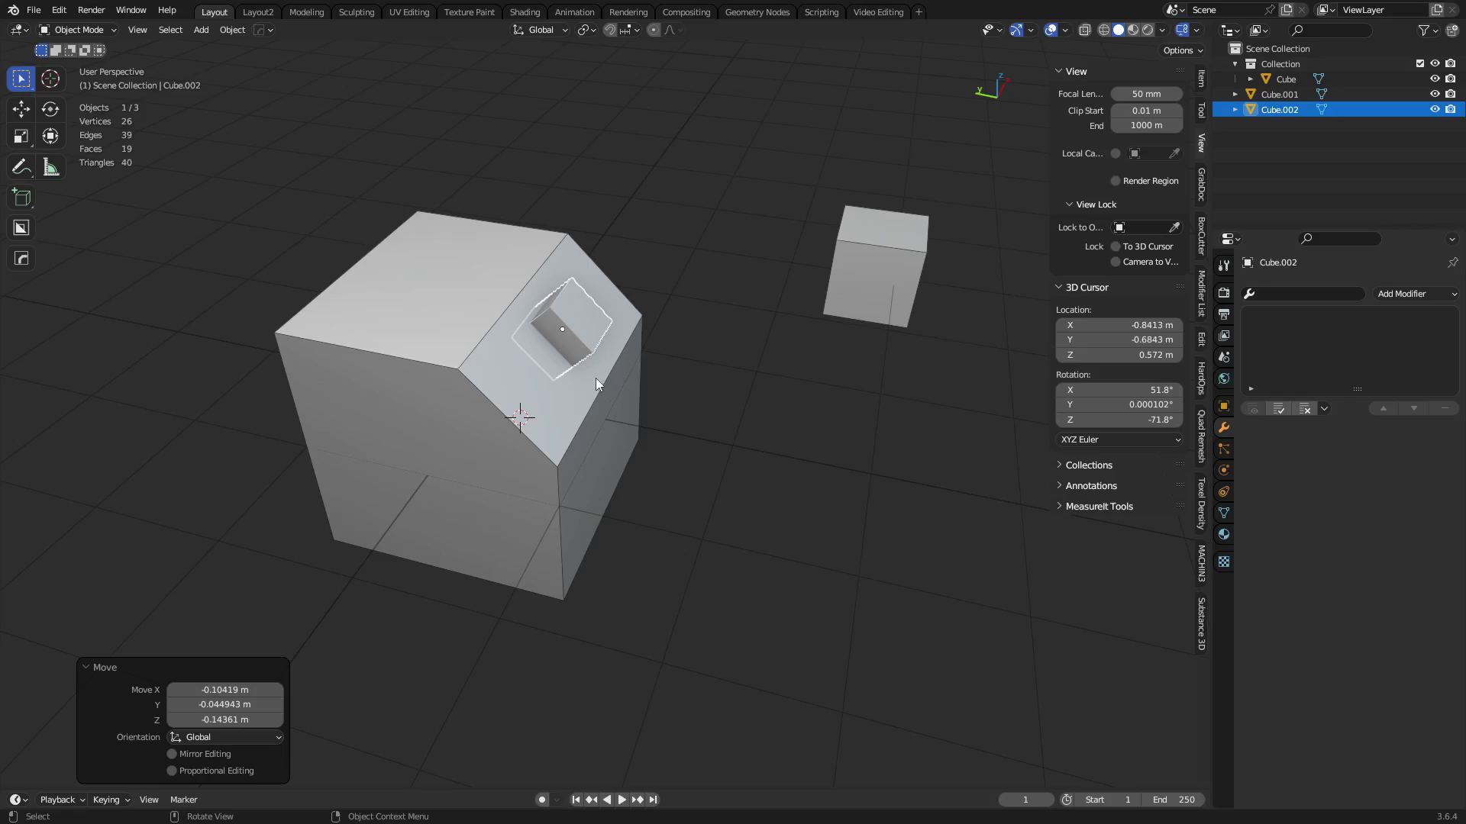
pyautogui.click(594, 339)
pyautogui.press('g')
pyautogui.rightClick(620, 348)
pyautogui.click(1202, 79)
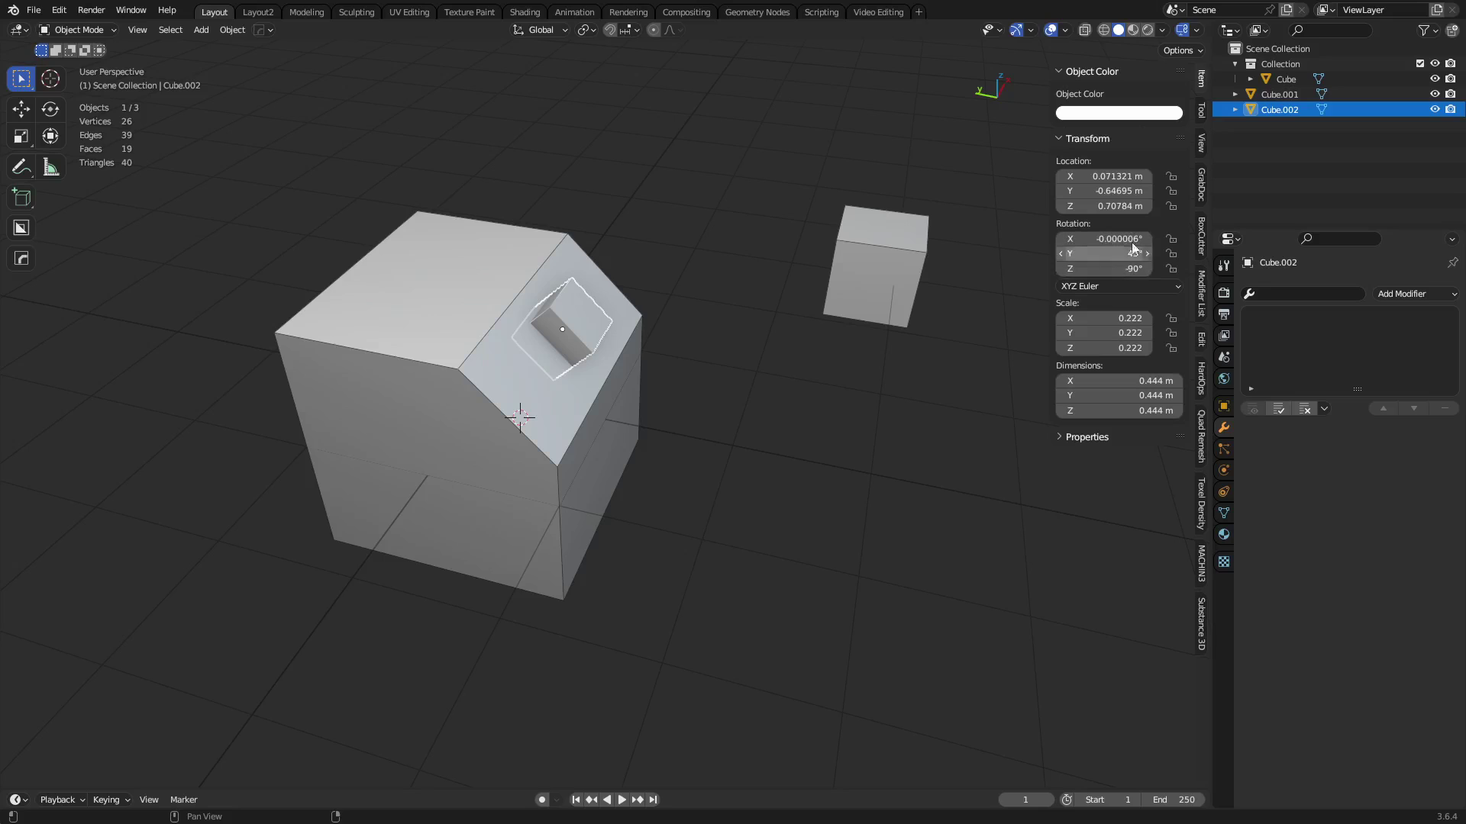
pyautogui.moveTo(832, 342); pyautogui.dragTo(569, 543, button='middle')
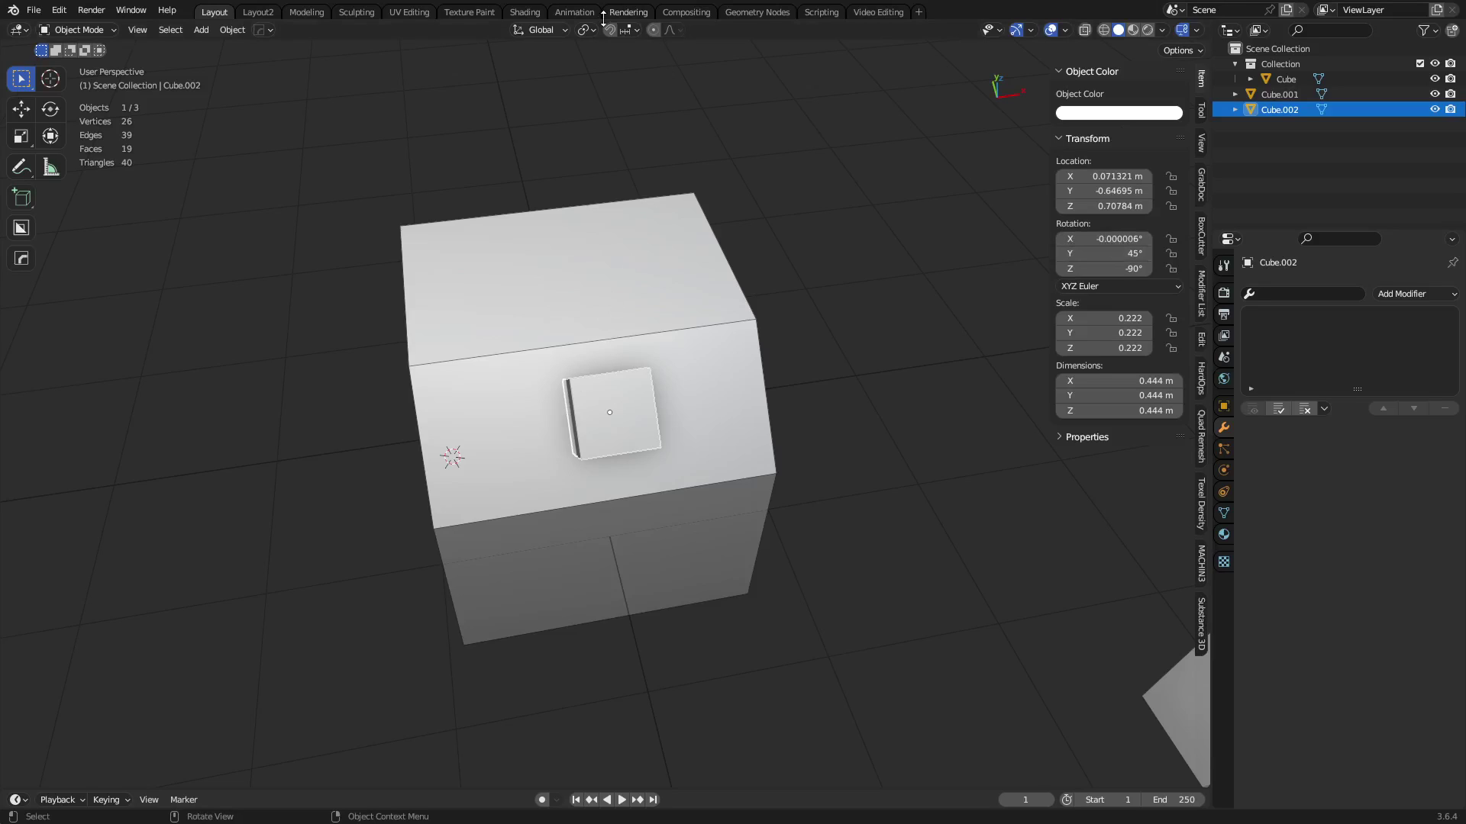
# Set Transform Orientation to Local and pick the Move tool
pyautogui.click(560, 32)
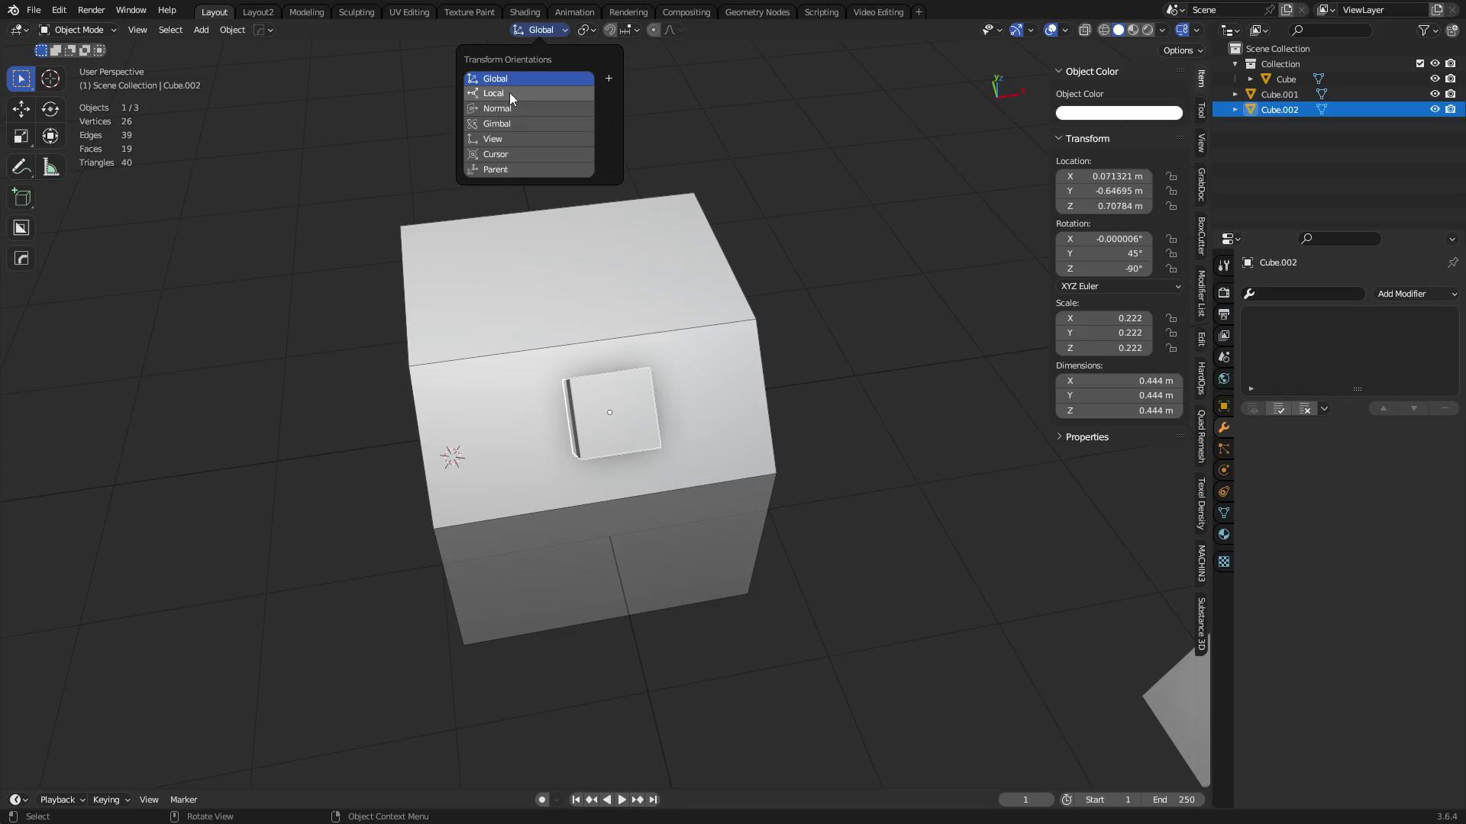
pyautogui.click(510, 93)
pyautogui.click(19, 113)
pyautogui.moveTo(626, 390); pyautogui.dragTo(813, 313, button='middle')
pyautogui.click(539, 30)
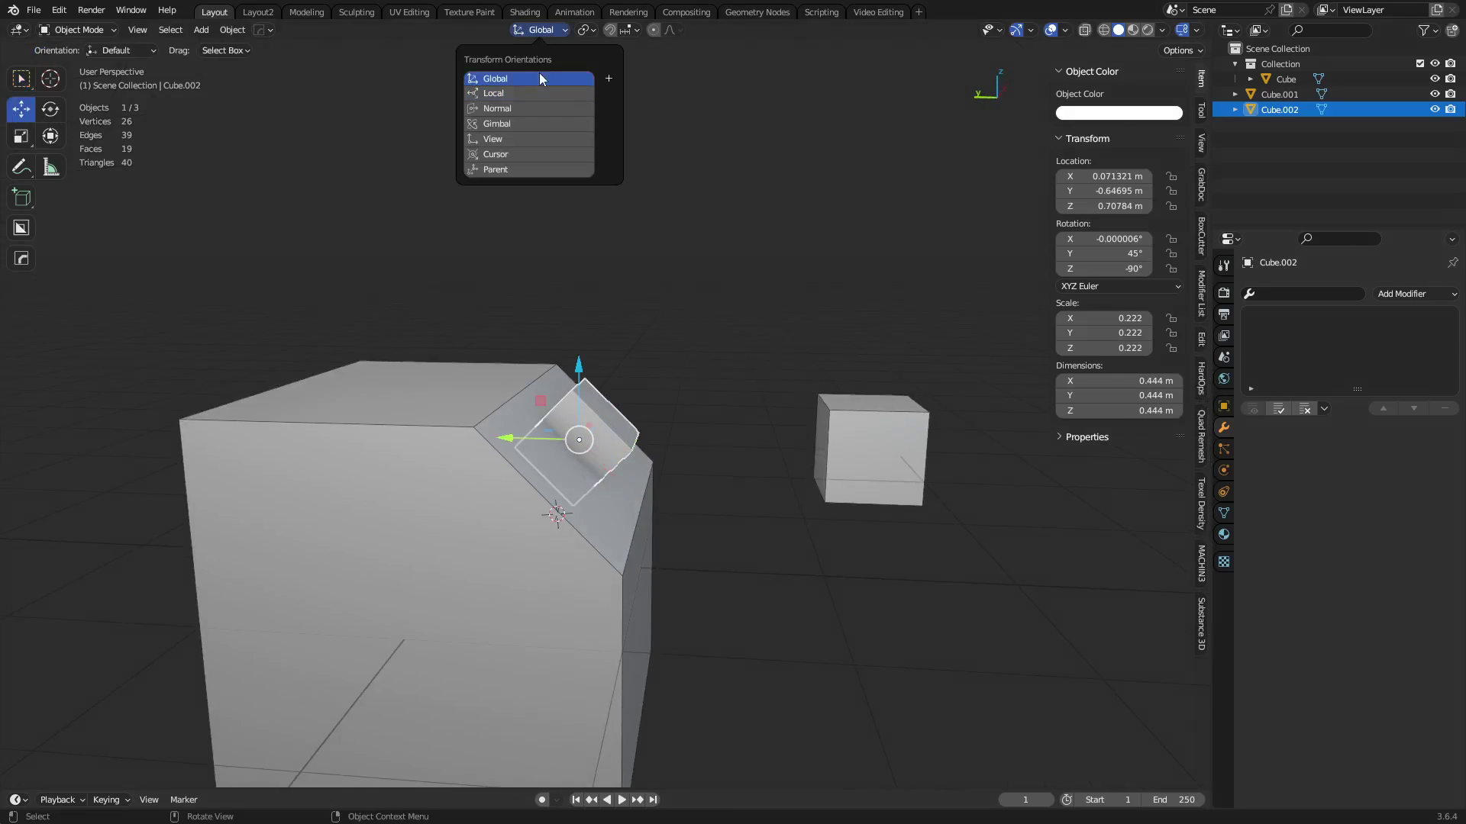
pyautogui.click(531, 92)
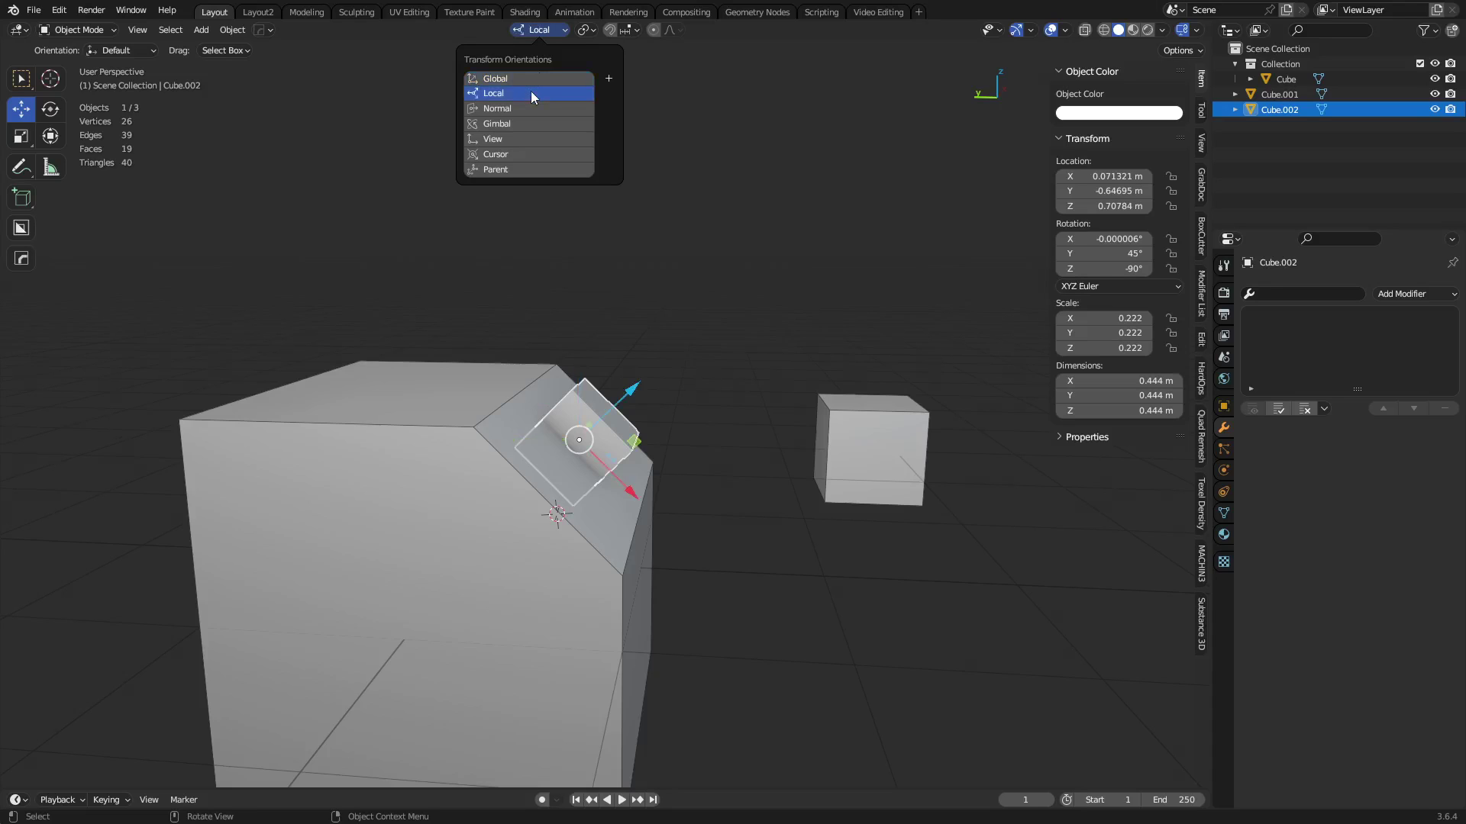
pyautogui.moveTo(582, 439); pyautogui.dragTo(501, 464, button='middle')
# Show the big cube's face and vertex normals in Edit Mode at size 0.94
pyautogui.click(502, 464)
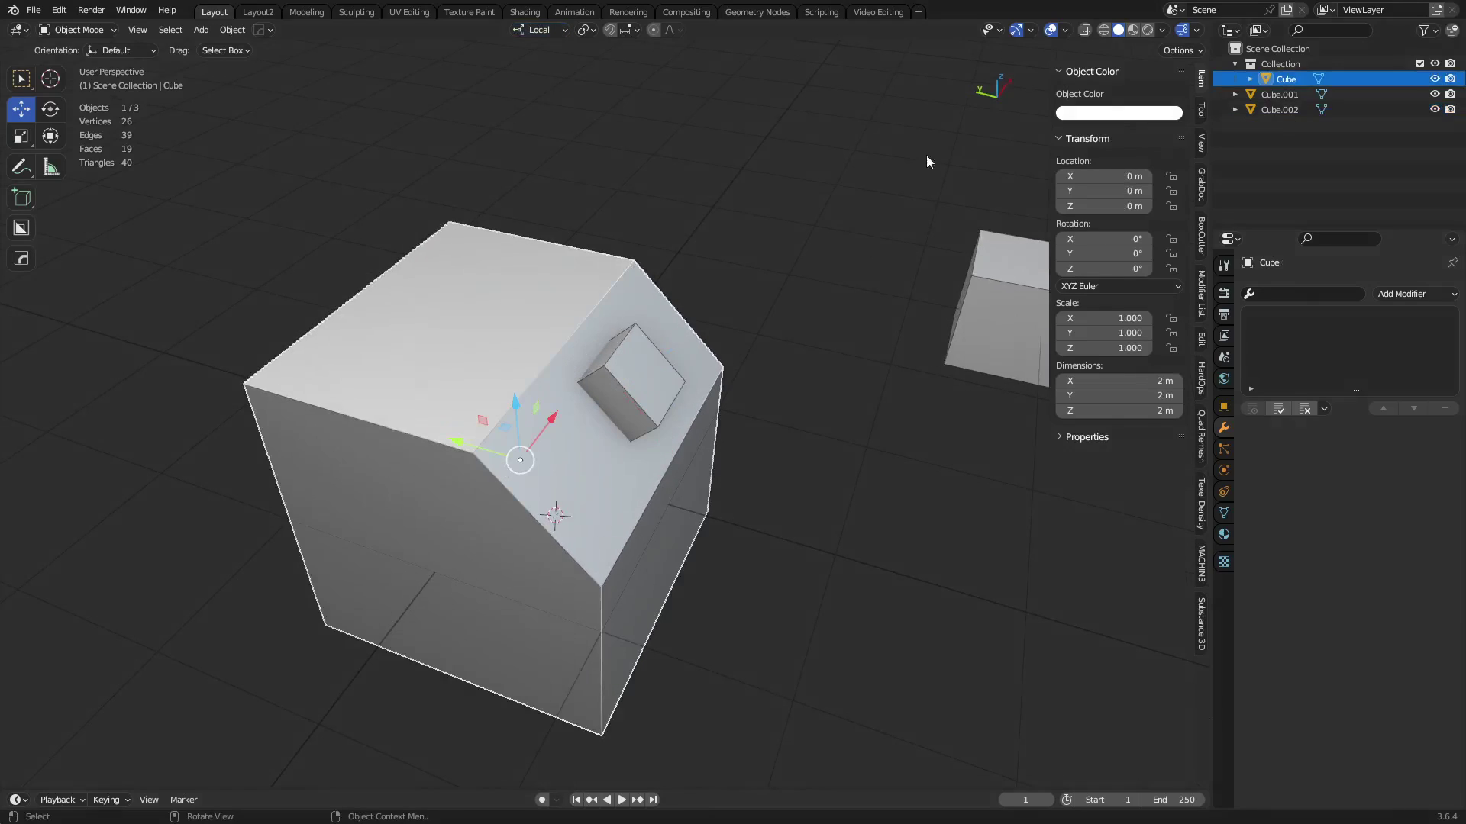
pyautogui.press('Tab')
pyautogui.click(1065, 31)
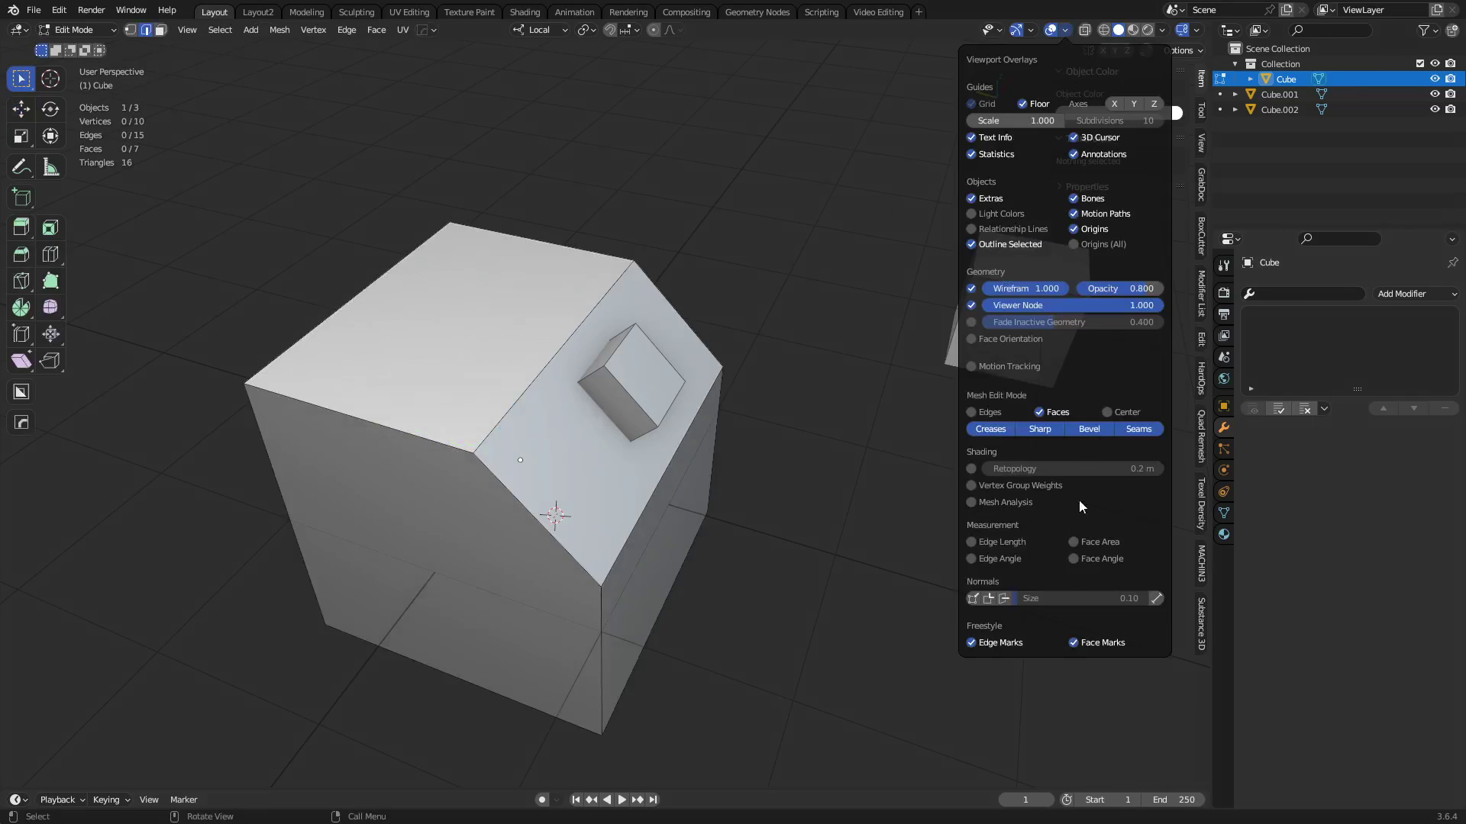
pyautogui.click(1004, 598)
pyautogui.click(973, 598)
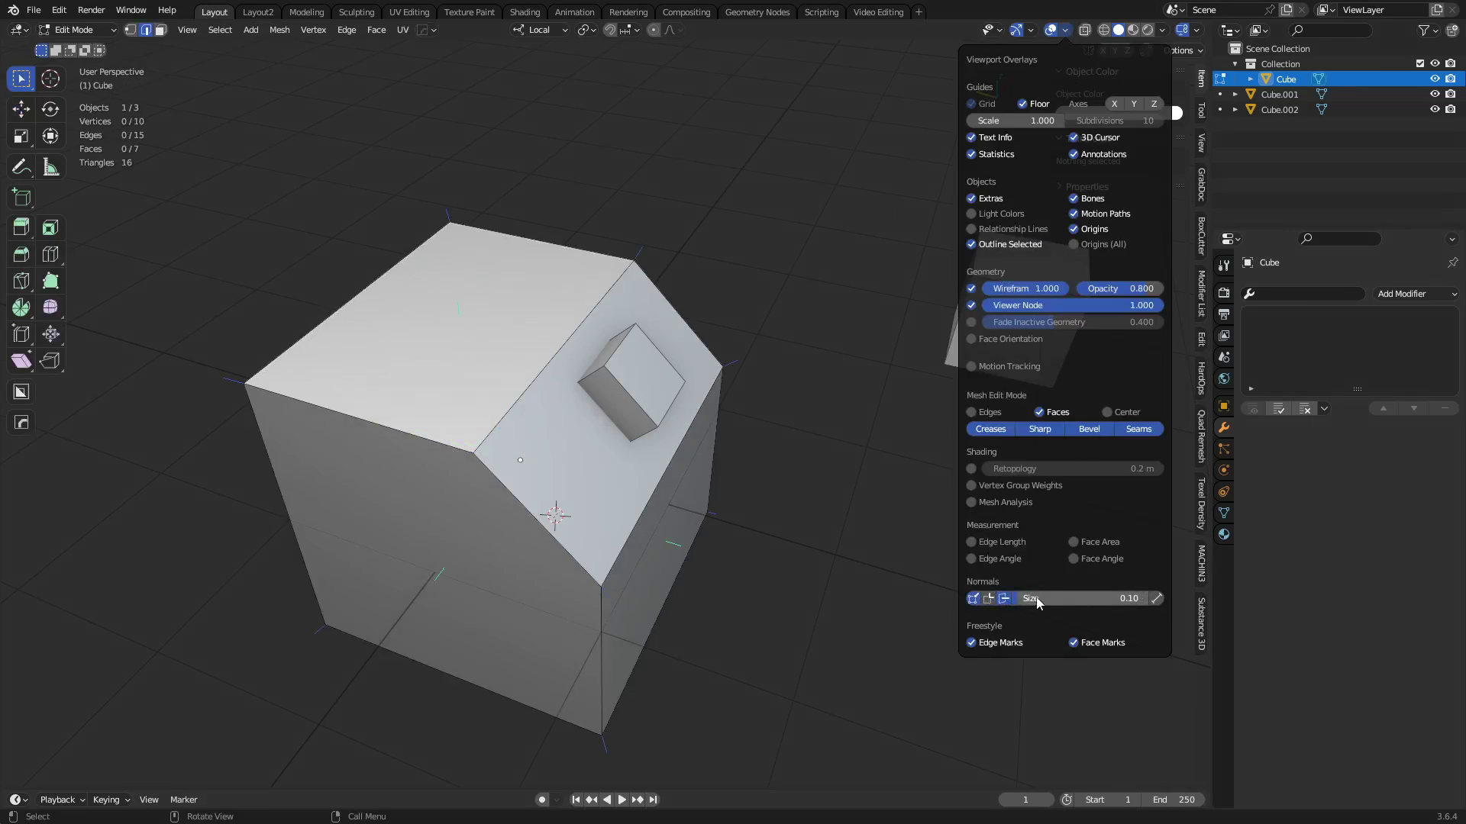
pyautogui.moveTo(1024, 598); pyautogui.dragTo(1085, 599)
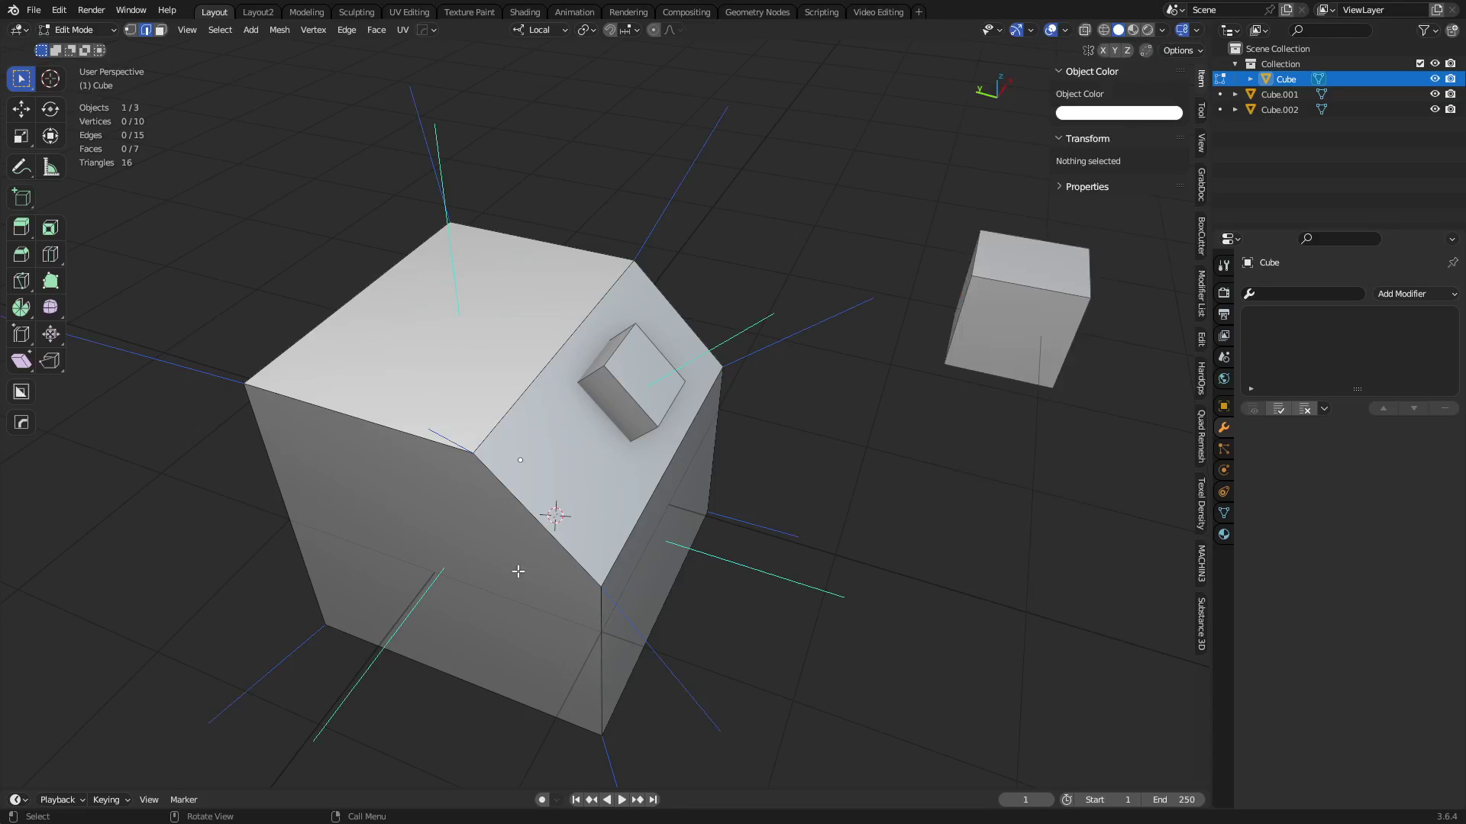
pyautogui.moveTo(596, 514); pyautogui.dragTo(648, 458, button='middle')
# Set snapping to Vertex and drag the 3D cursor onto the cube's top edge
pyautogui.press('Tab')
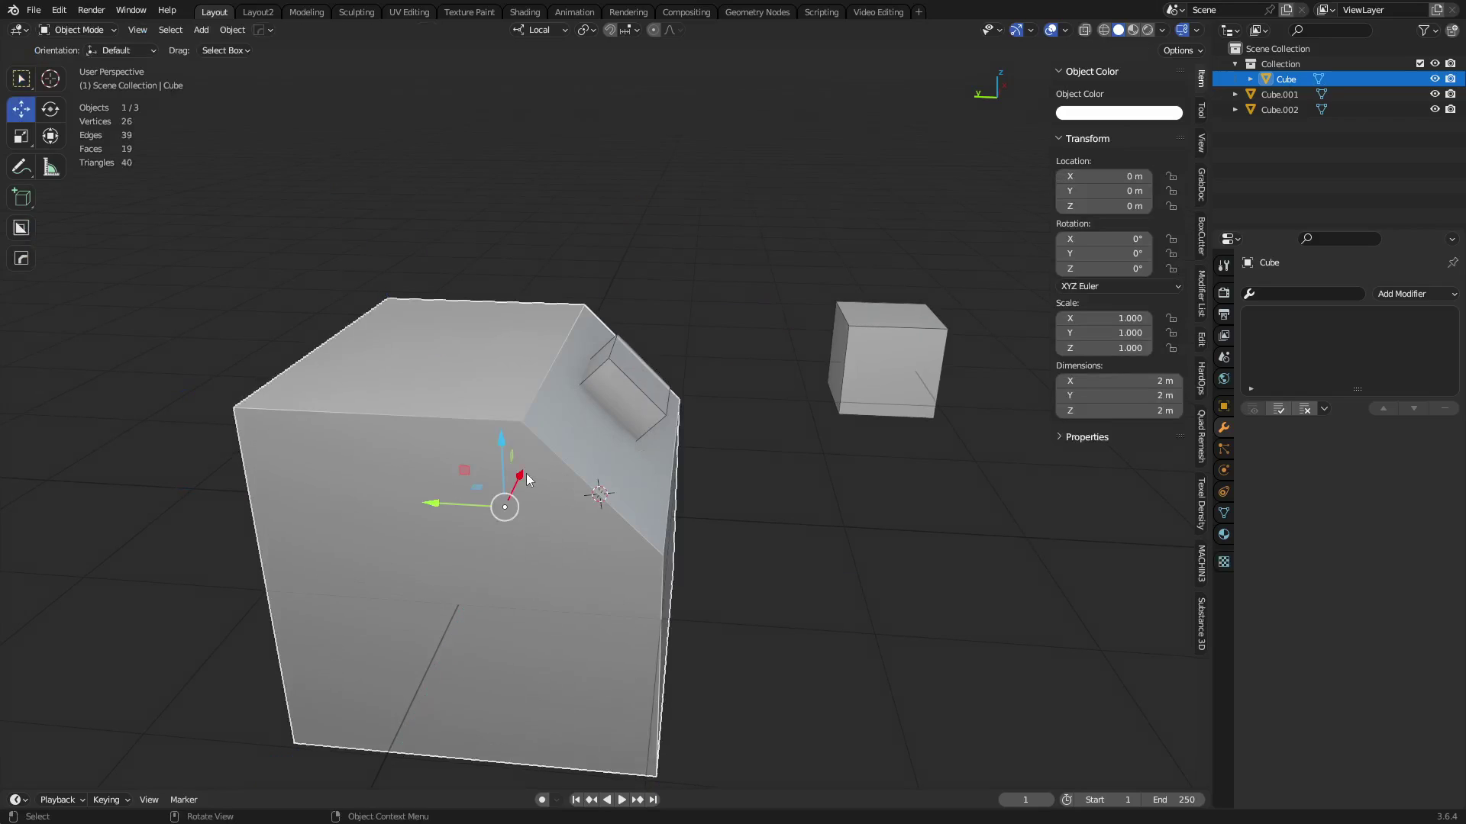
pyautogui.keyDown('shift'); pyautogui.moveTo(530, 421); pyautogui.dragTo(528, 422, button='right'); pyautogui.keyUp('shift')
pyautogui.click(622, 32)
pyautogui.click(598, 86)
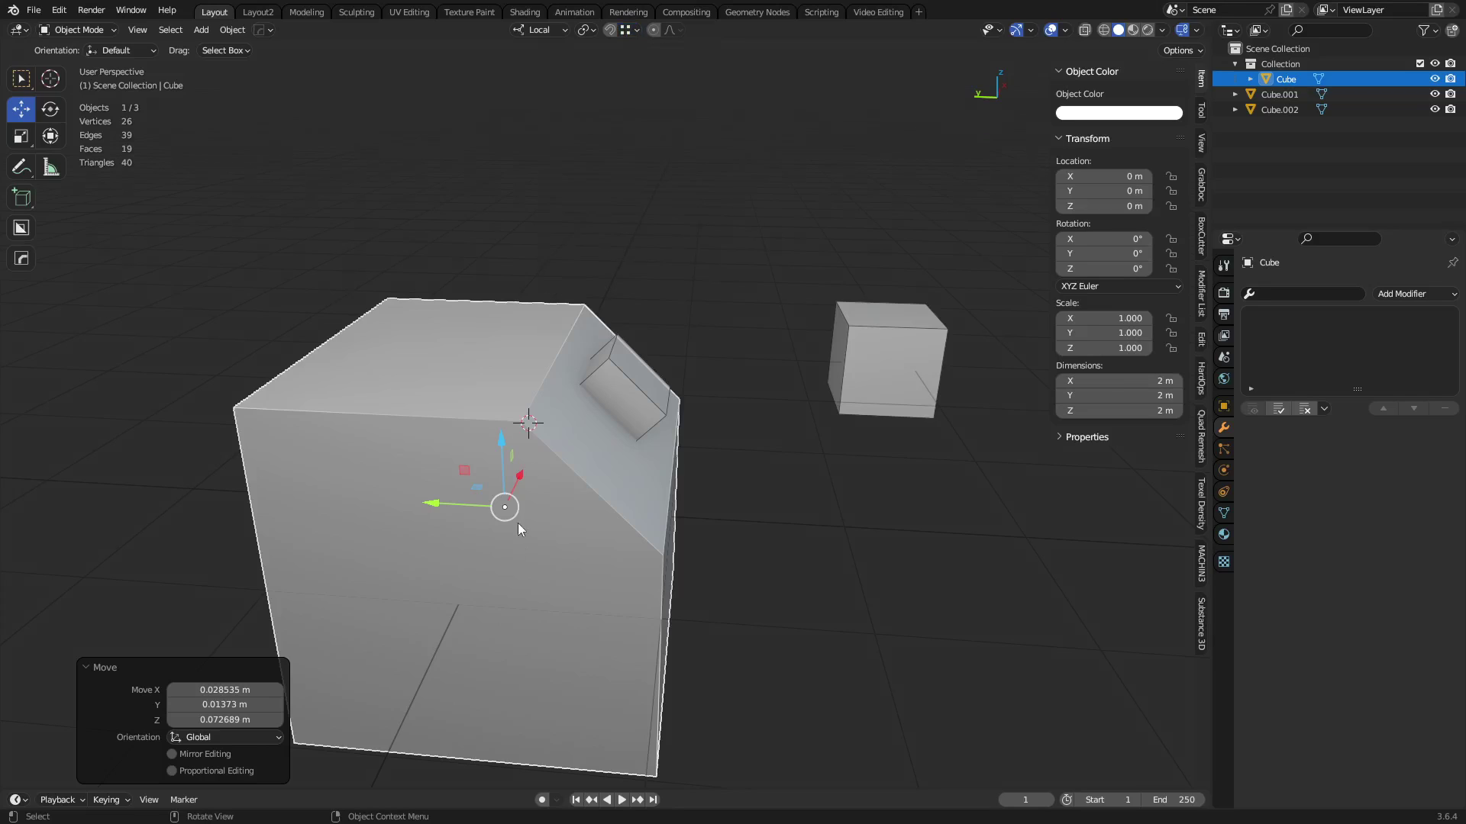
pyautogui.keyDown('shift'); pyautogui.moveTo(522, 448); pyautogui.dragTo(521, 419, button='right'); pyautogui.keyUp('shift')
pyautogui.moveTo(581, 433); pyautogui.dragTo(675, 477, button='middle')
# Add a 0.56 m cube aligned to the 3D cursor's rotation
pyautogui.hotkey('shift', 'a')
pyautogui.moveTo(657, 468)
pyautogui.click(744, 106)
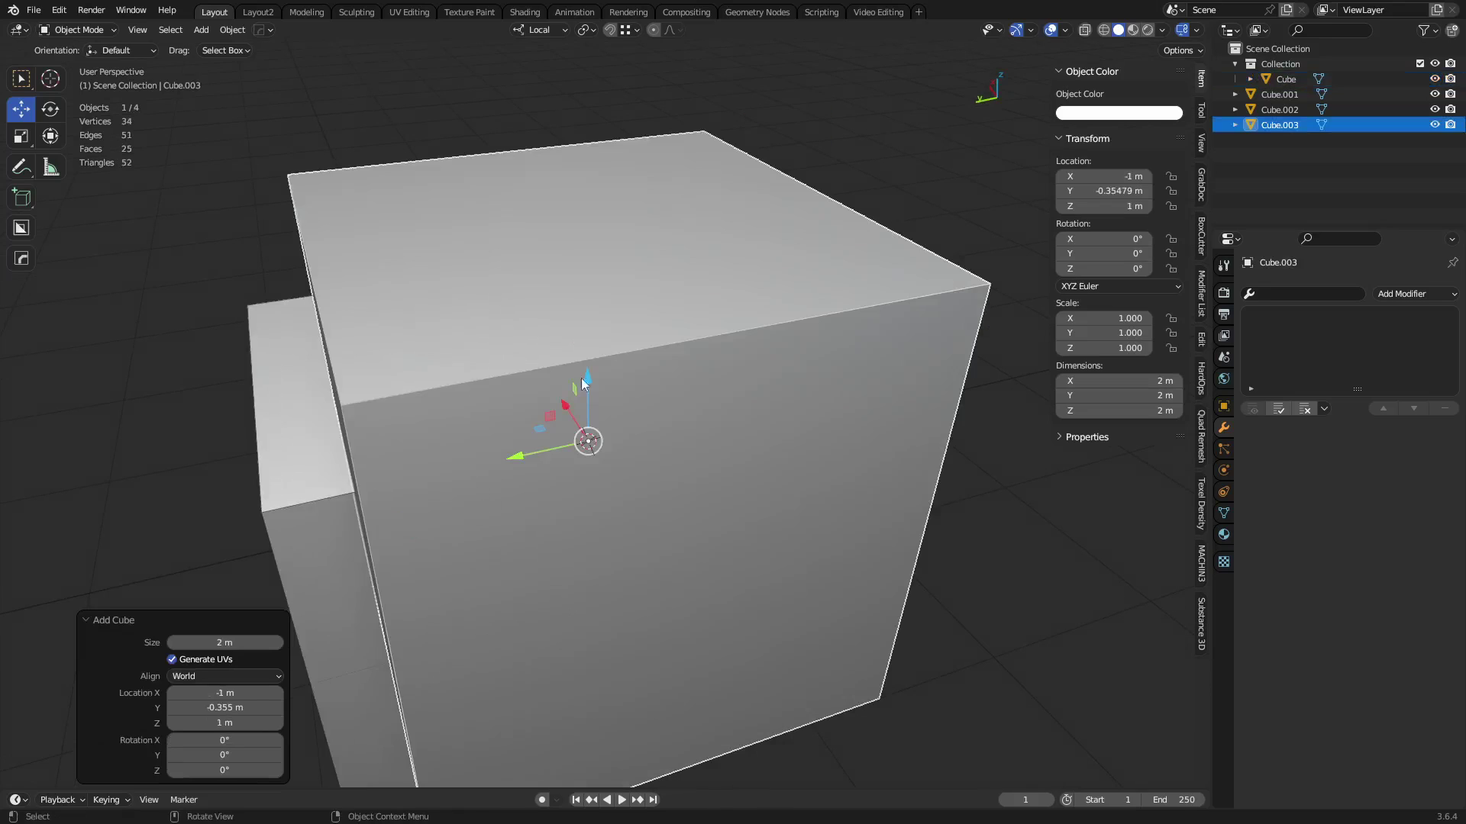
pyautogui.moveTo(249, 642); pyautogui.dragTo(197, 642)
pyautogui.click(224, 680)
pyautogui.click(217, 726)
pyautogui.moveTo(904, 475); pyautogui.dragTo(365, 379, button='middle')
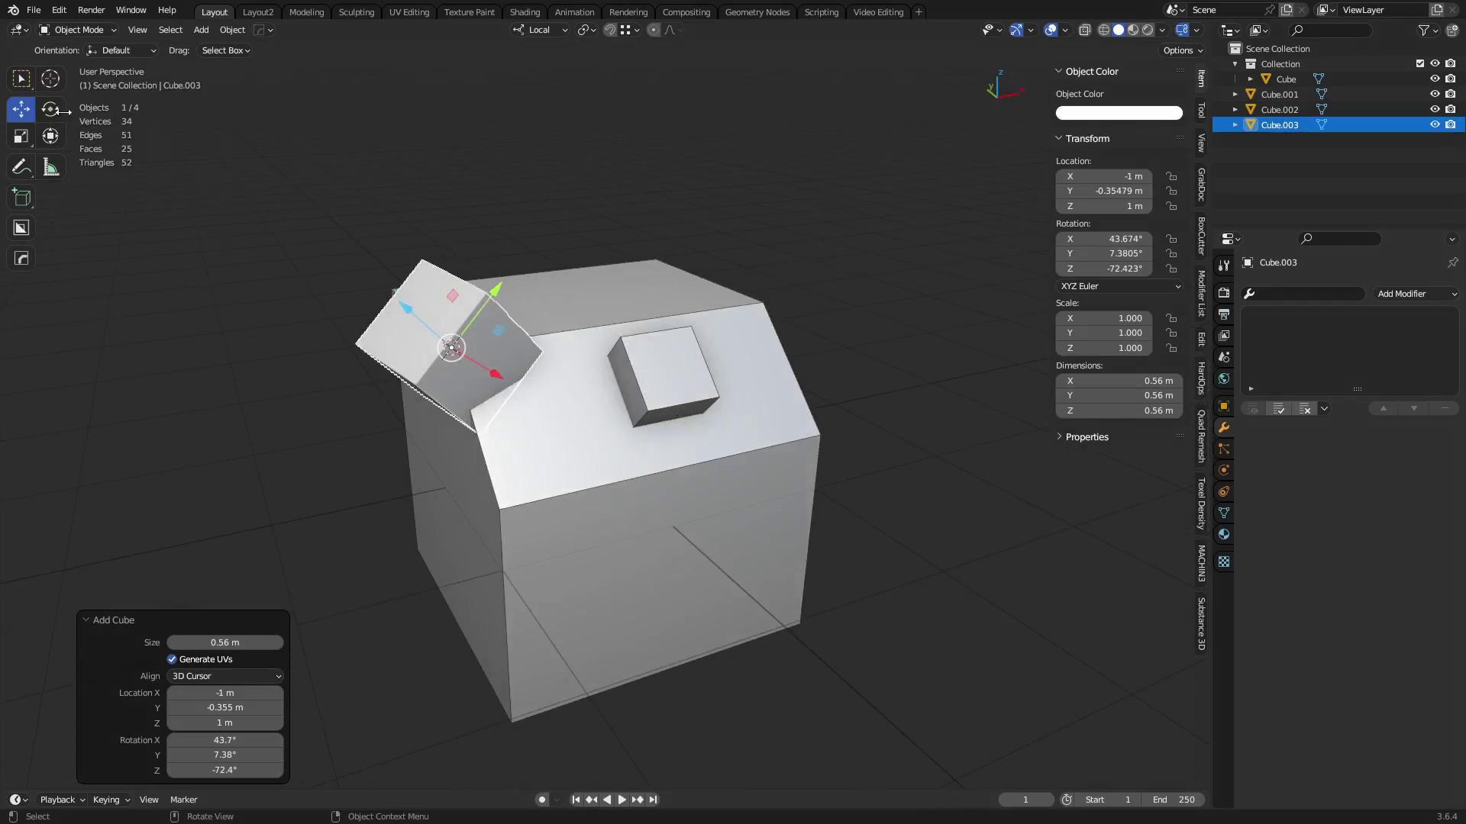
# Reselect Cube.003 and place the 3D cursor on the big cube's top face
pyautogui.click(22, 78)
pyautogui.click(642, 471)
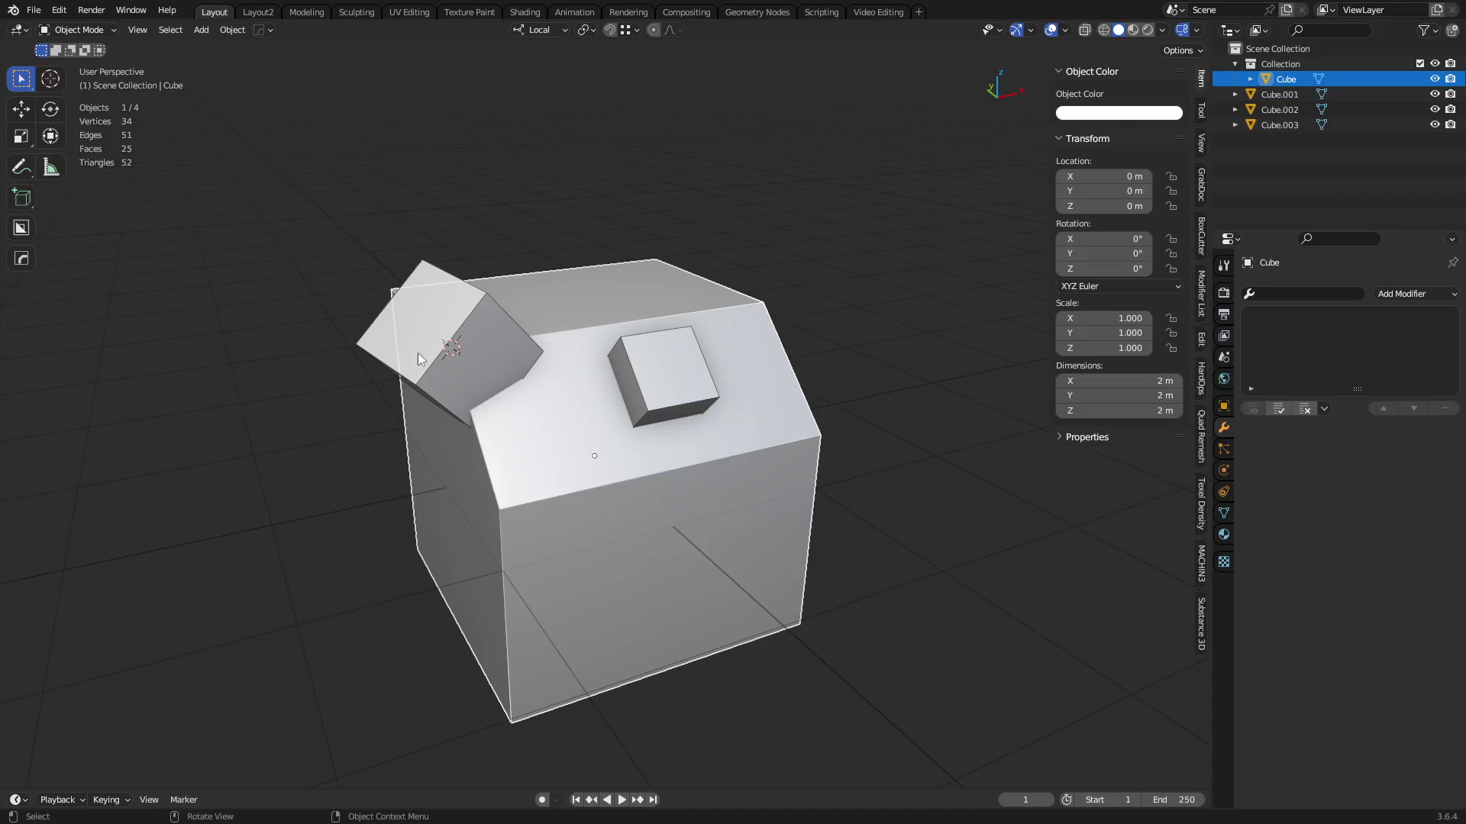
pyautogui.click(458, 393)
pyautogui.moveTo(525, 354); pyautogui.dragTo(606, 285, button='middle')
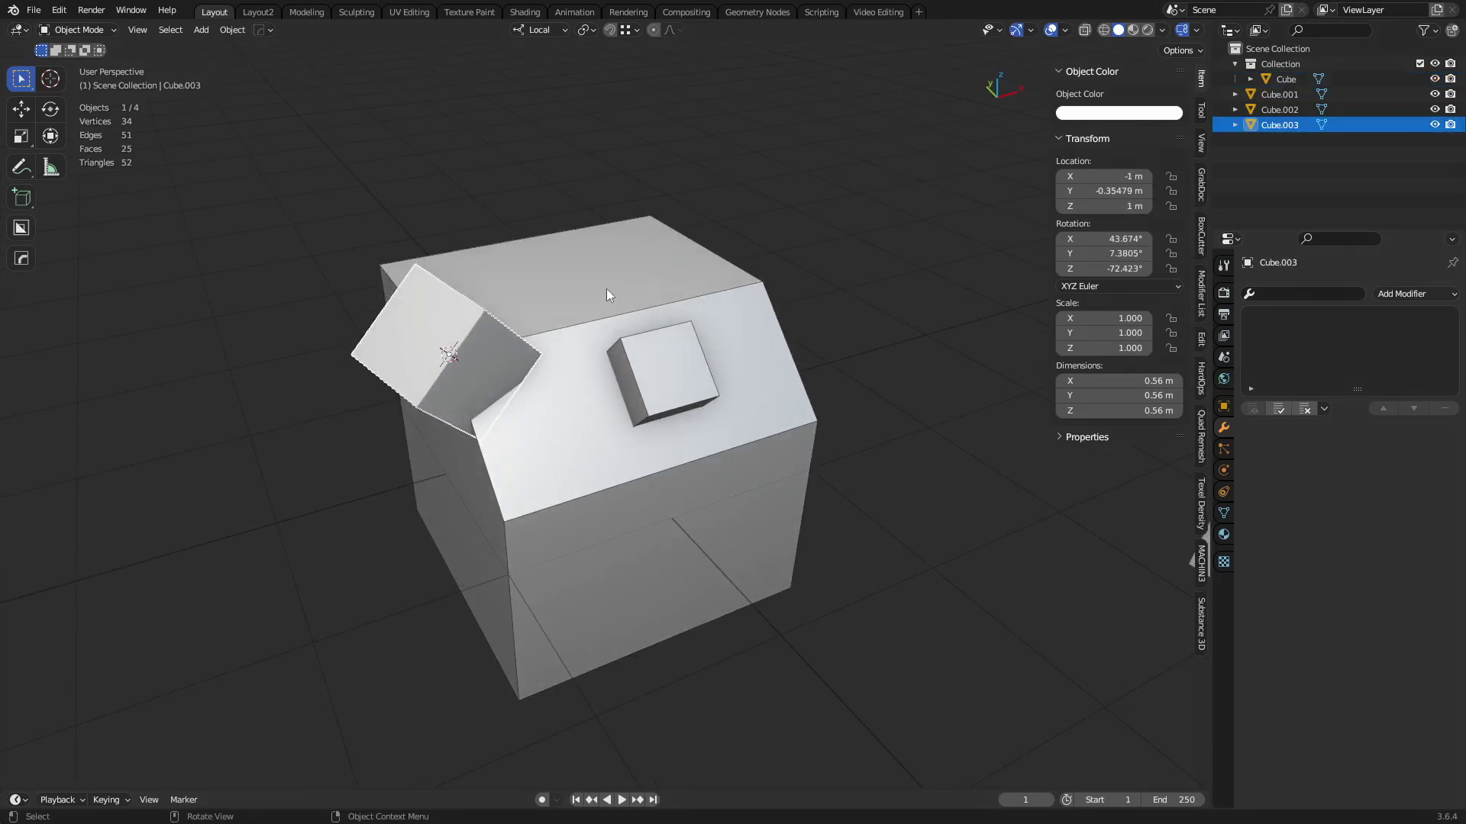
pyautogui.keyDown('shift'); pyautogui.rightClick(598, 249); pyautogui.keyUp('shift')
# Choose the Rotate tool and set the pivot point to 3D Cursor
pyautogui.click(22, 110)
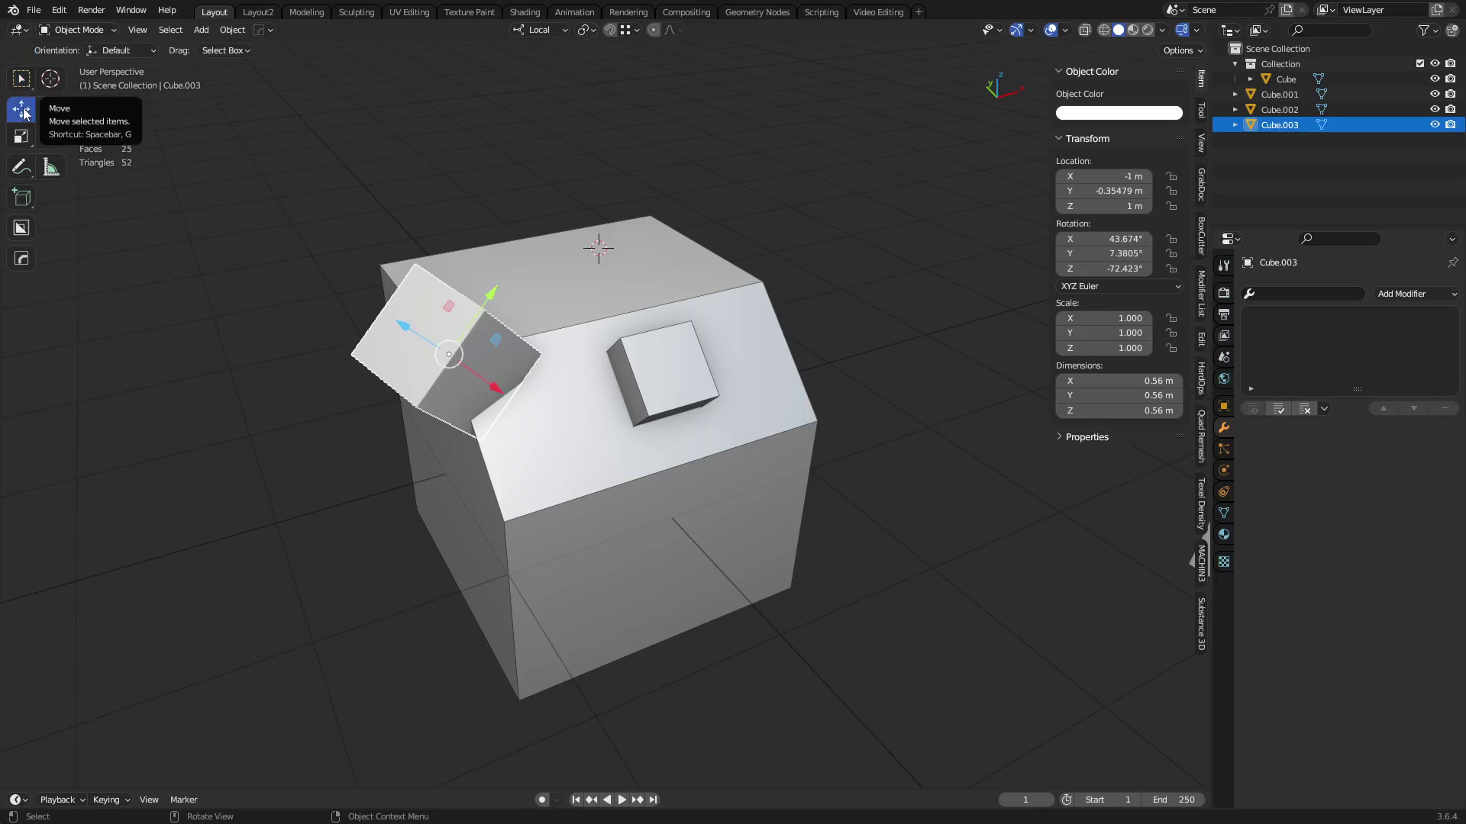
pyautogui.click(50, 109)
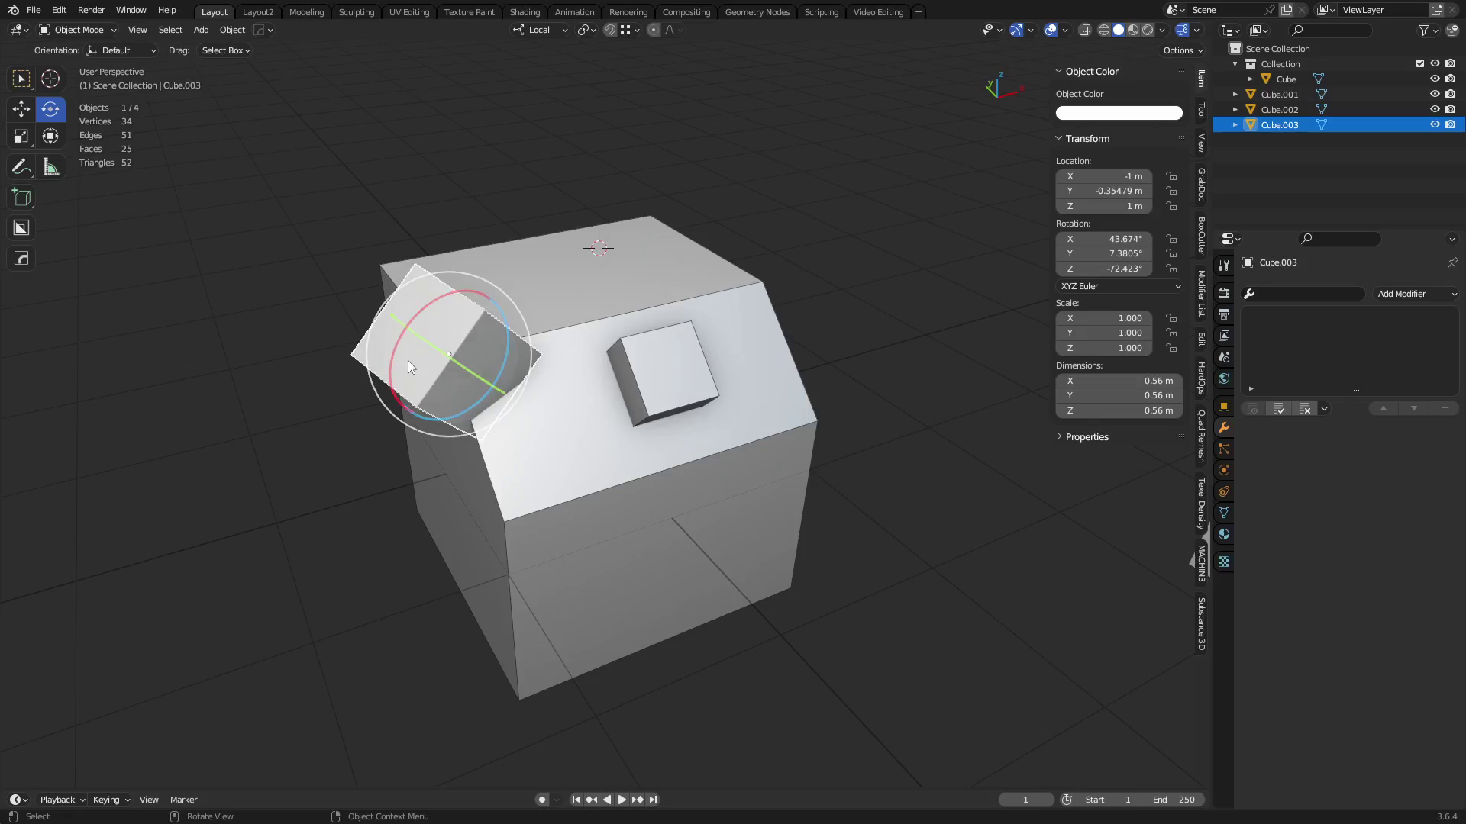
pyautogui.click(585, 29)
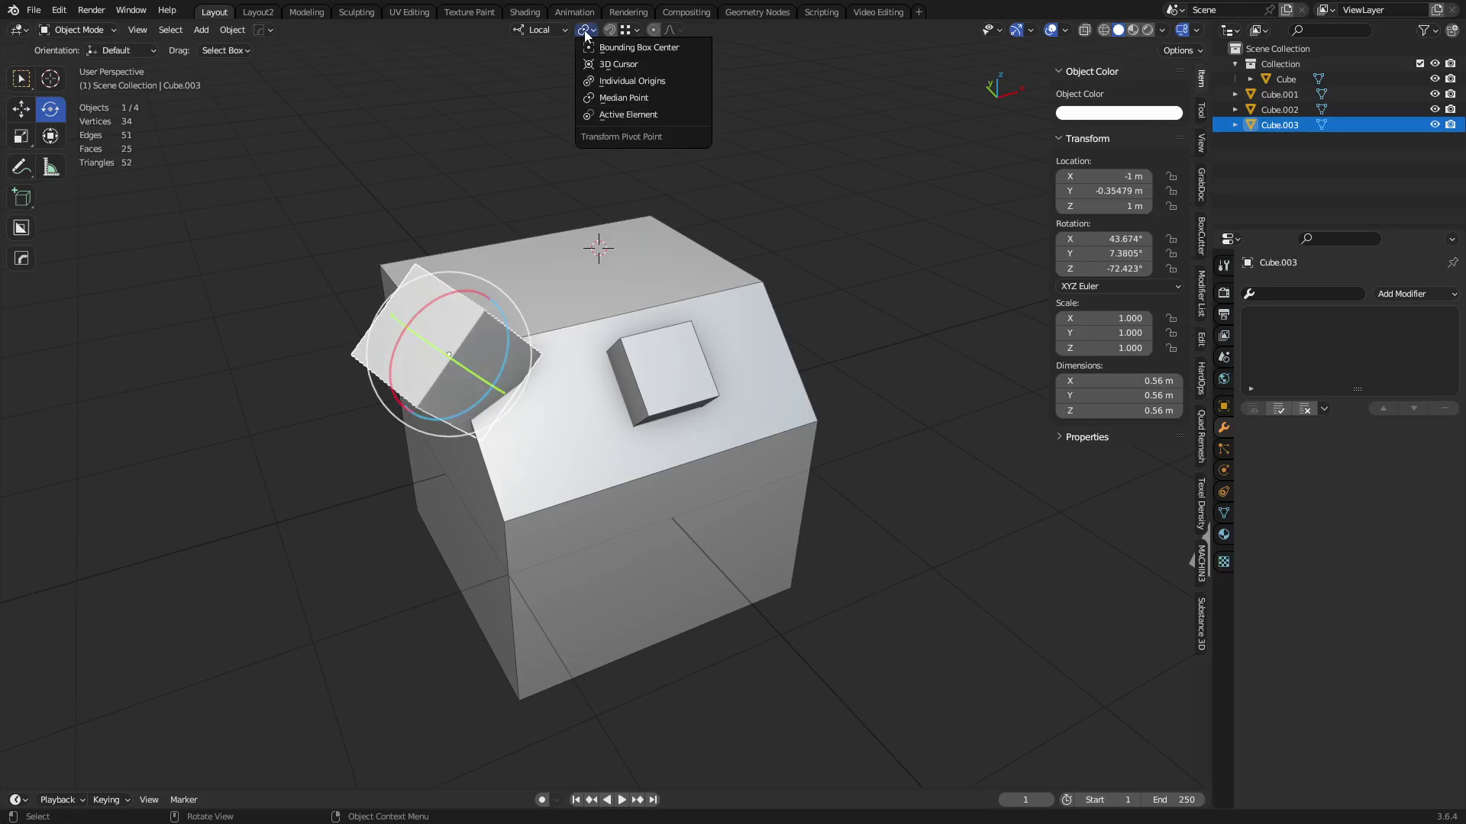
pyautogui.click(630, 68)
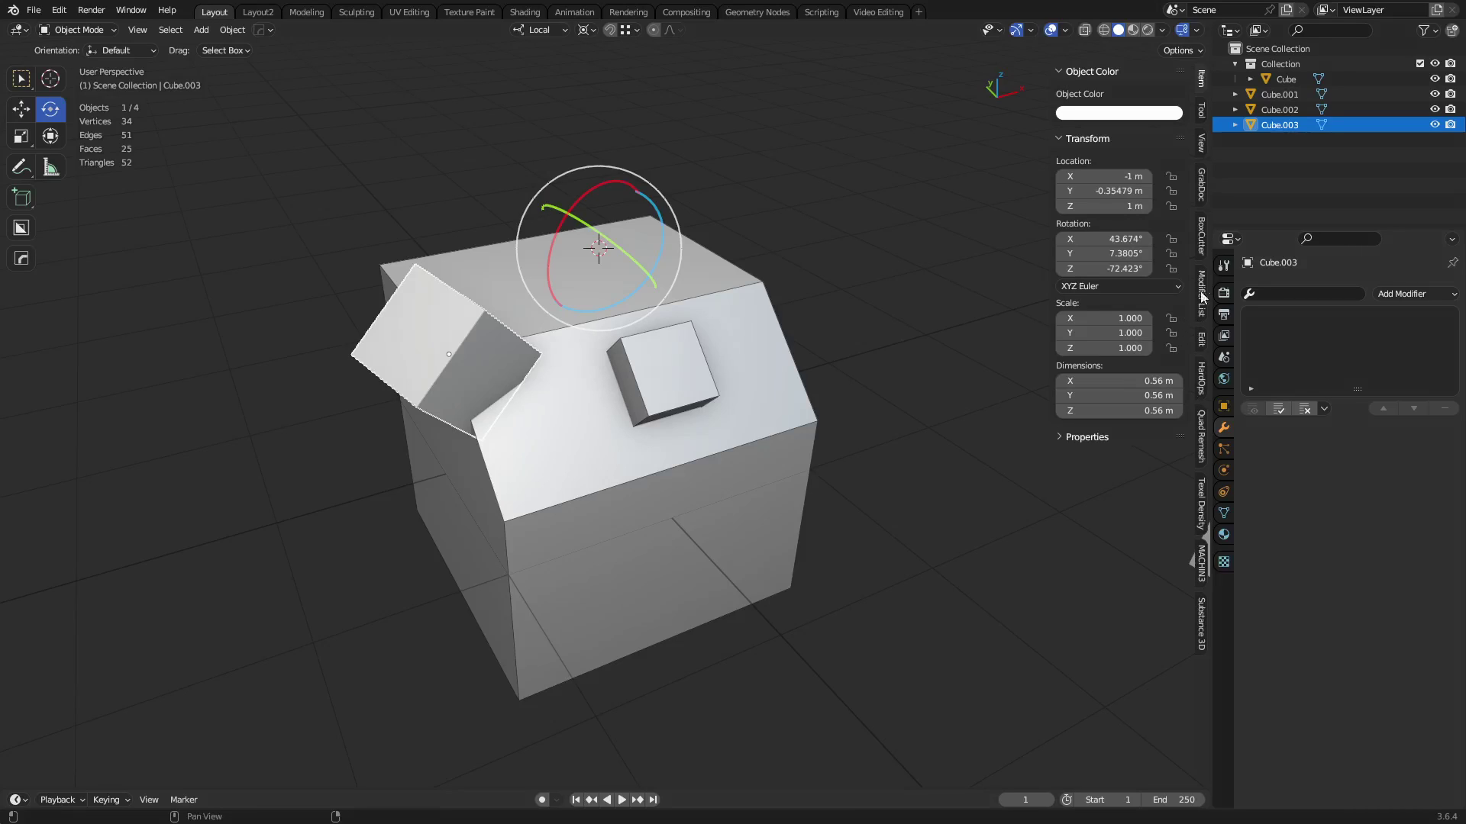
# Tilt the 3D cursor's Y rotation and set Transform Orientation to Cursor
pyautogui.click(1203, 149)
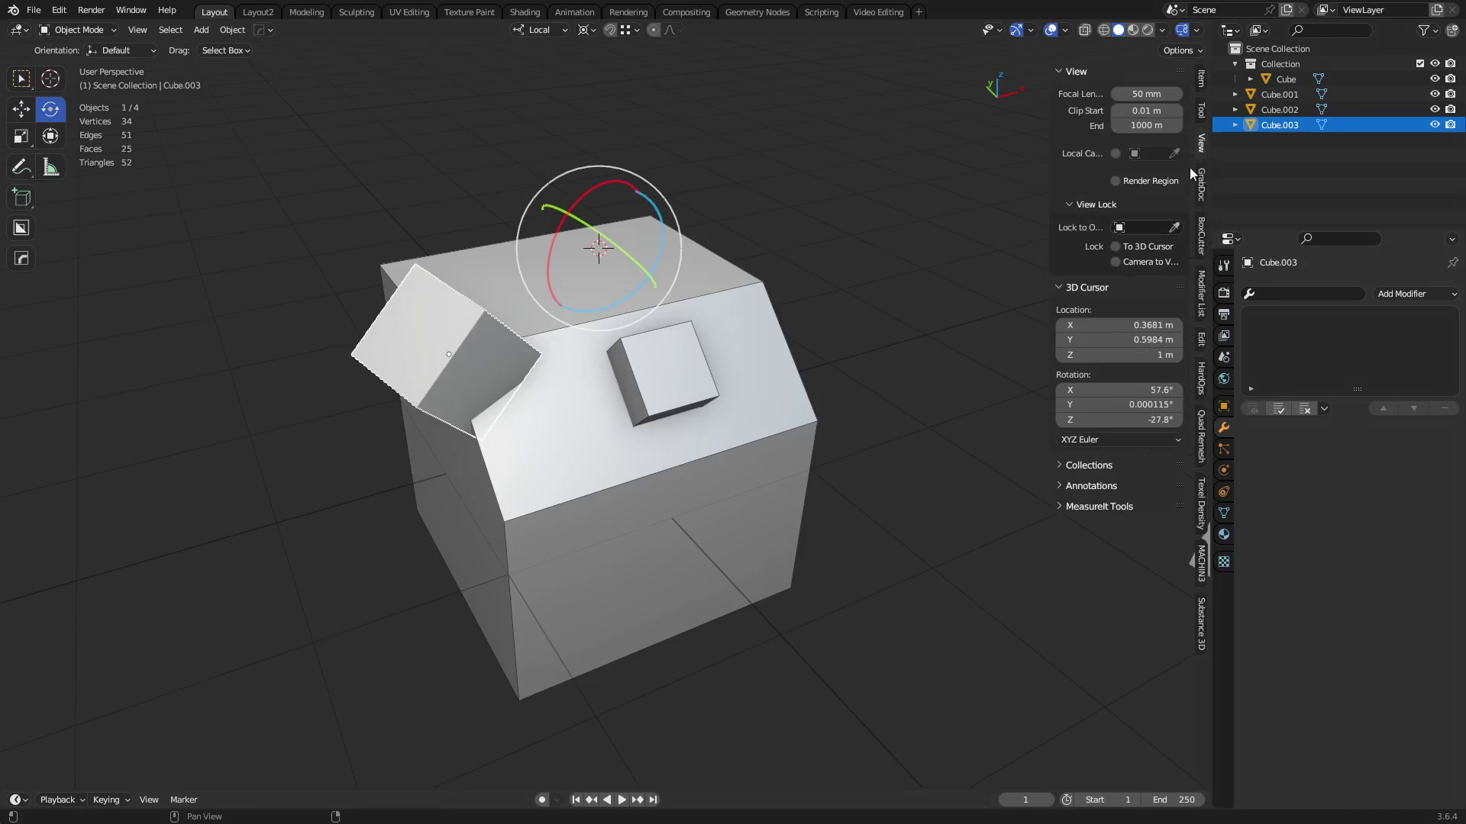
pyautogui.moveTo(1129, 409); pyautogui.dragTo(1161, 404)
pyautogui.click(550, 32)
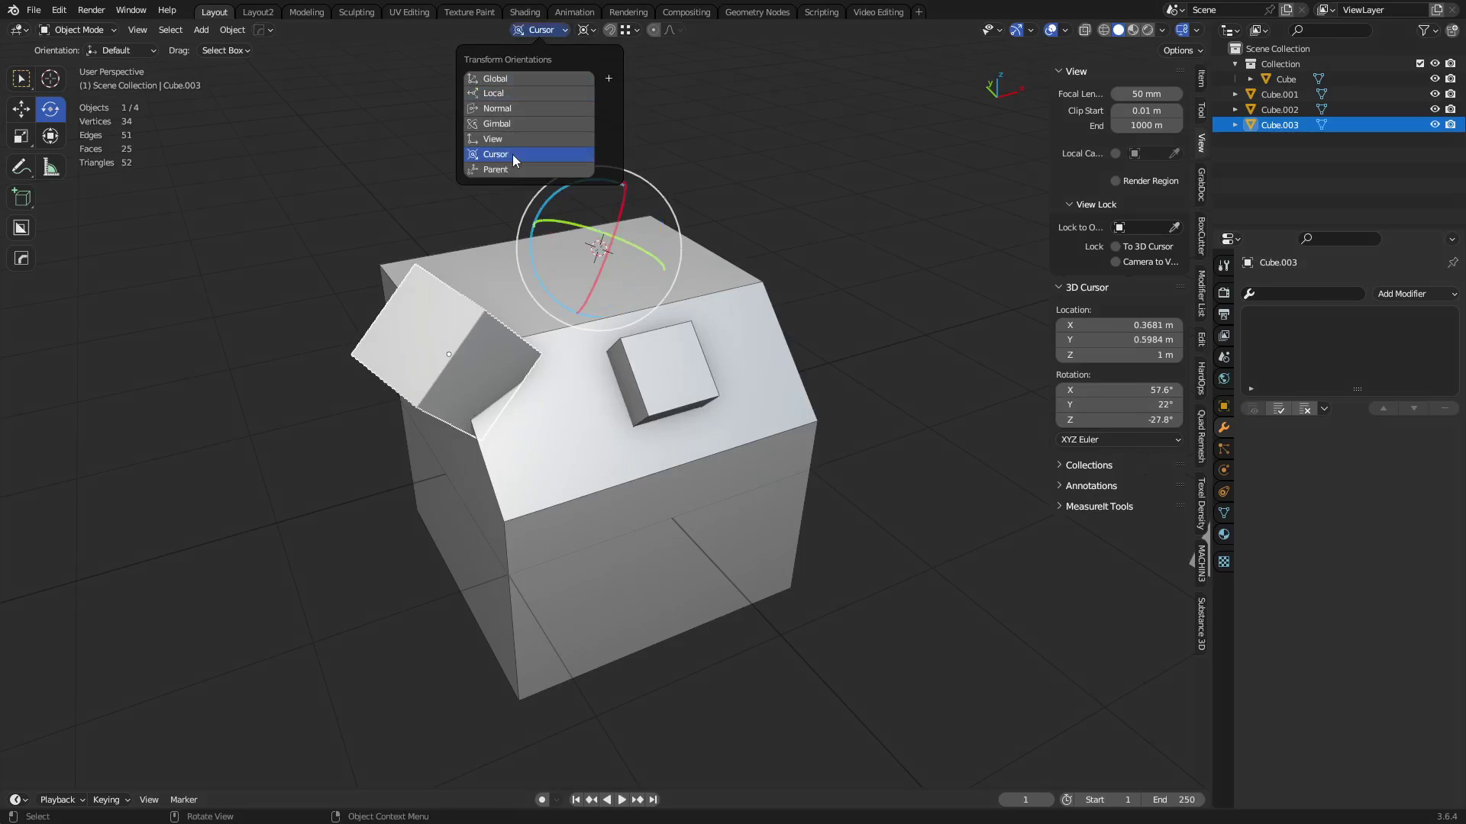
pyautogui.click(504, 155)
pyautogui.moveTo(1110, 404); pyautogui.dragTo(1141, 421)
# Test-rotate Cube.003 around the cursor, undo it, and settle the cursor's Y at 141°
pyautogui.moveTo(612, 276); pyautogui.dragTo(690, 284)
pyautogui.hotkey('ctrl', 'z')
pyautogui.moveTo(547, 252); pyautogui.dragTo(564, 200)
pyautogui.hotkey('ctrl', 'z')
pyautogui.moveTo(1132, 405)
pyautogui.mouseDown()
pyautogui.moveTo(1176, 405)
pyautogui.moveTo(1158, 405)
pyautogui.mouseUp()
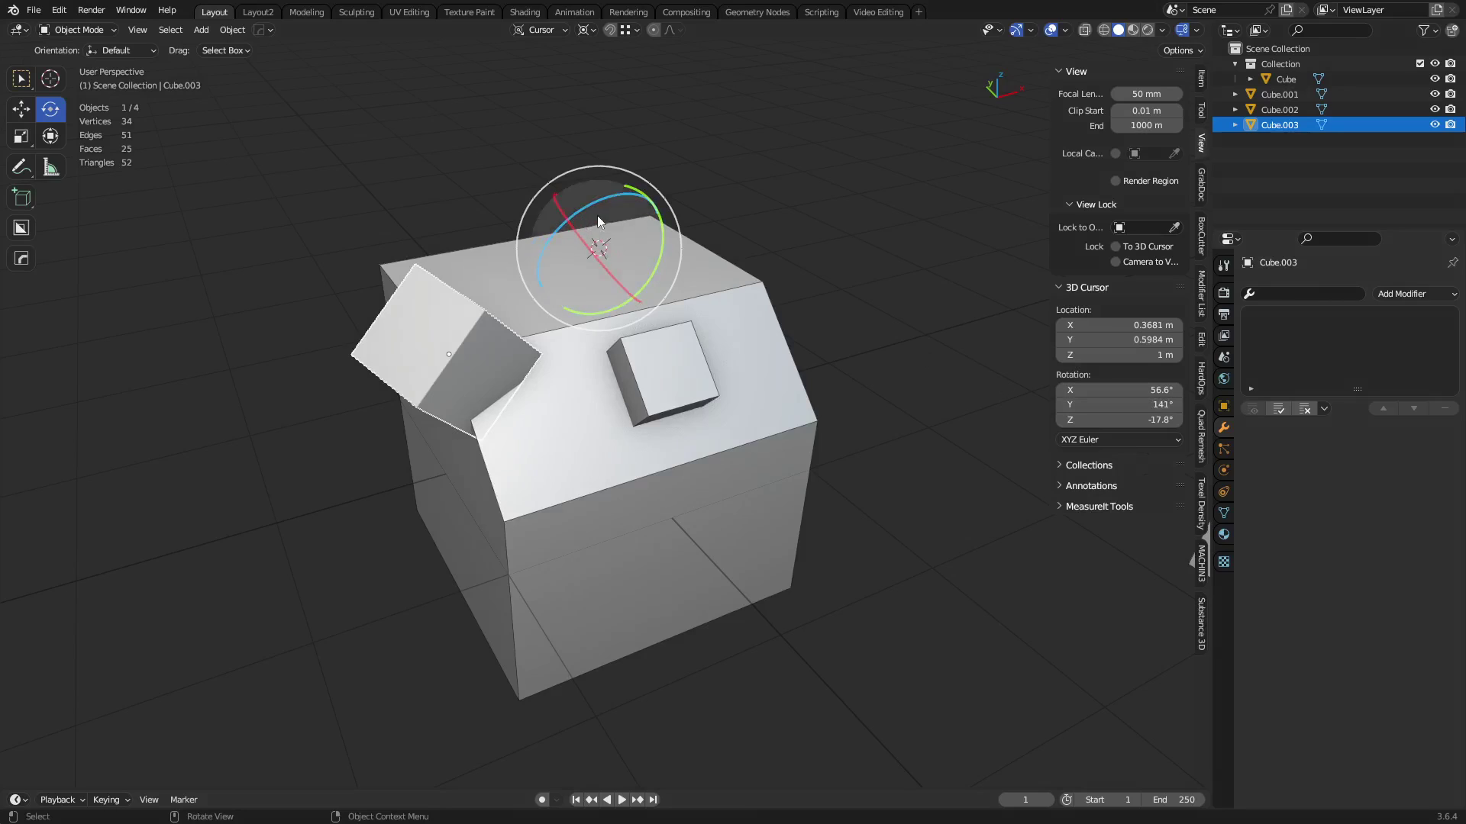
pyautogui.moveTo(604, 205); pyautogui.dragTo(642, 212)
pyautogui.hotkey('ctrl', 'z')
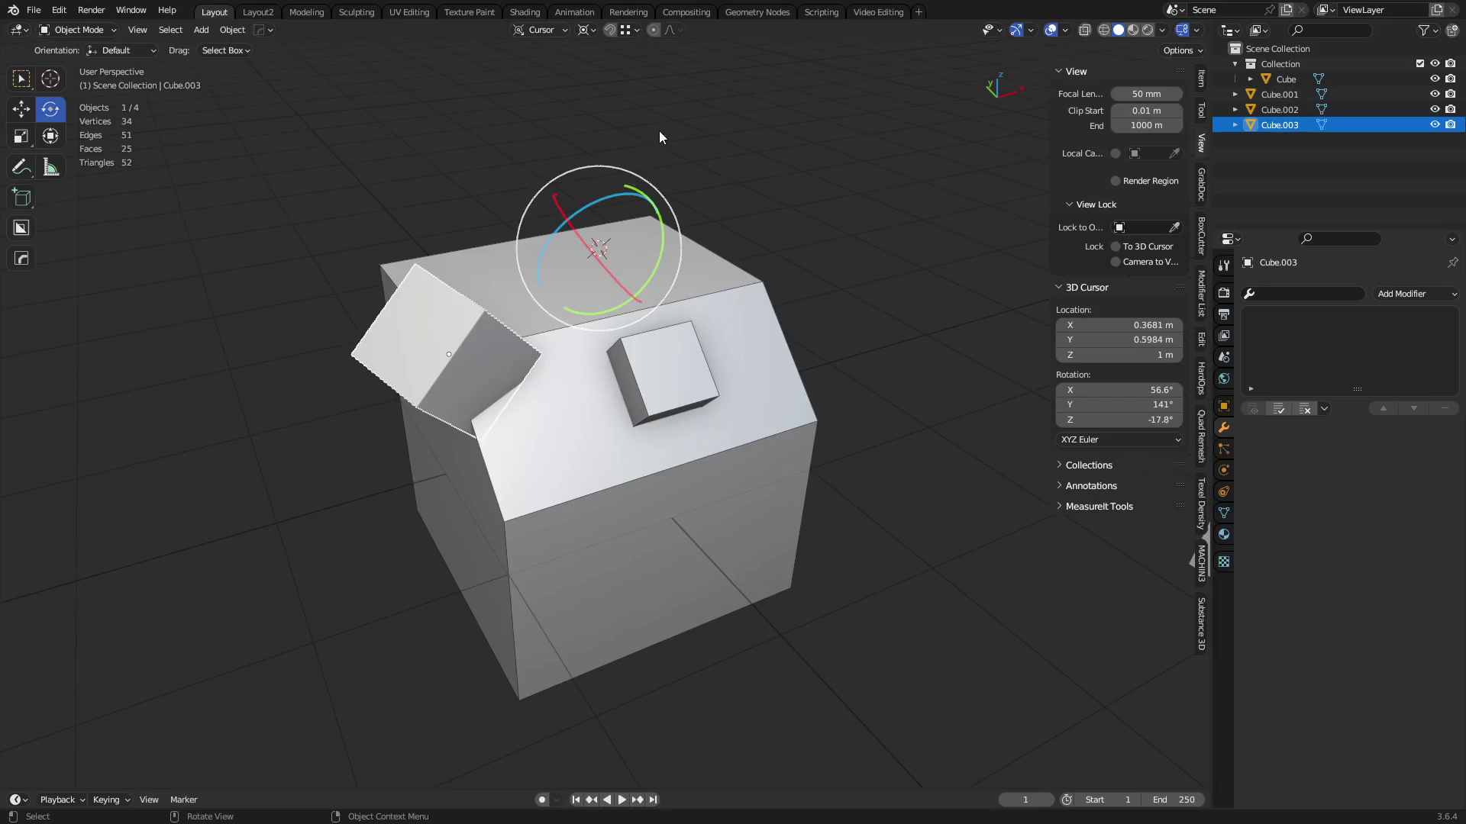
# Reset pivot to Active Element, orientation to Global, and snapping to Increment
pyautogui.click(586, 30)
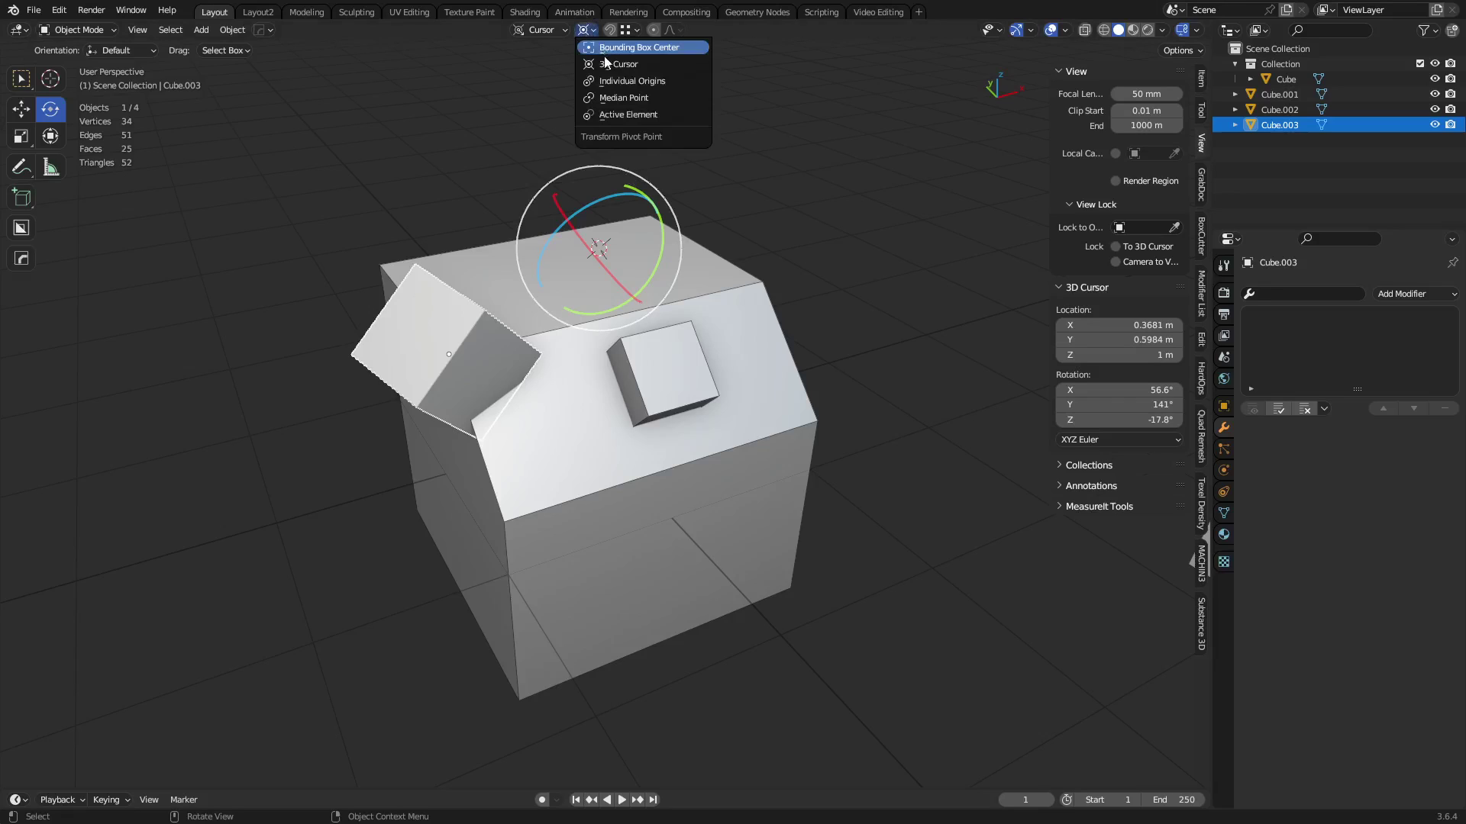
pyautogui.click(653, 115)
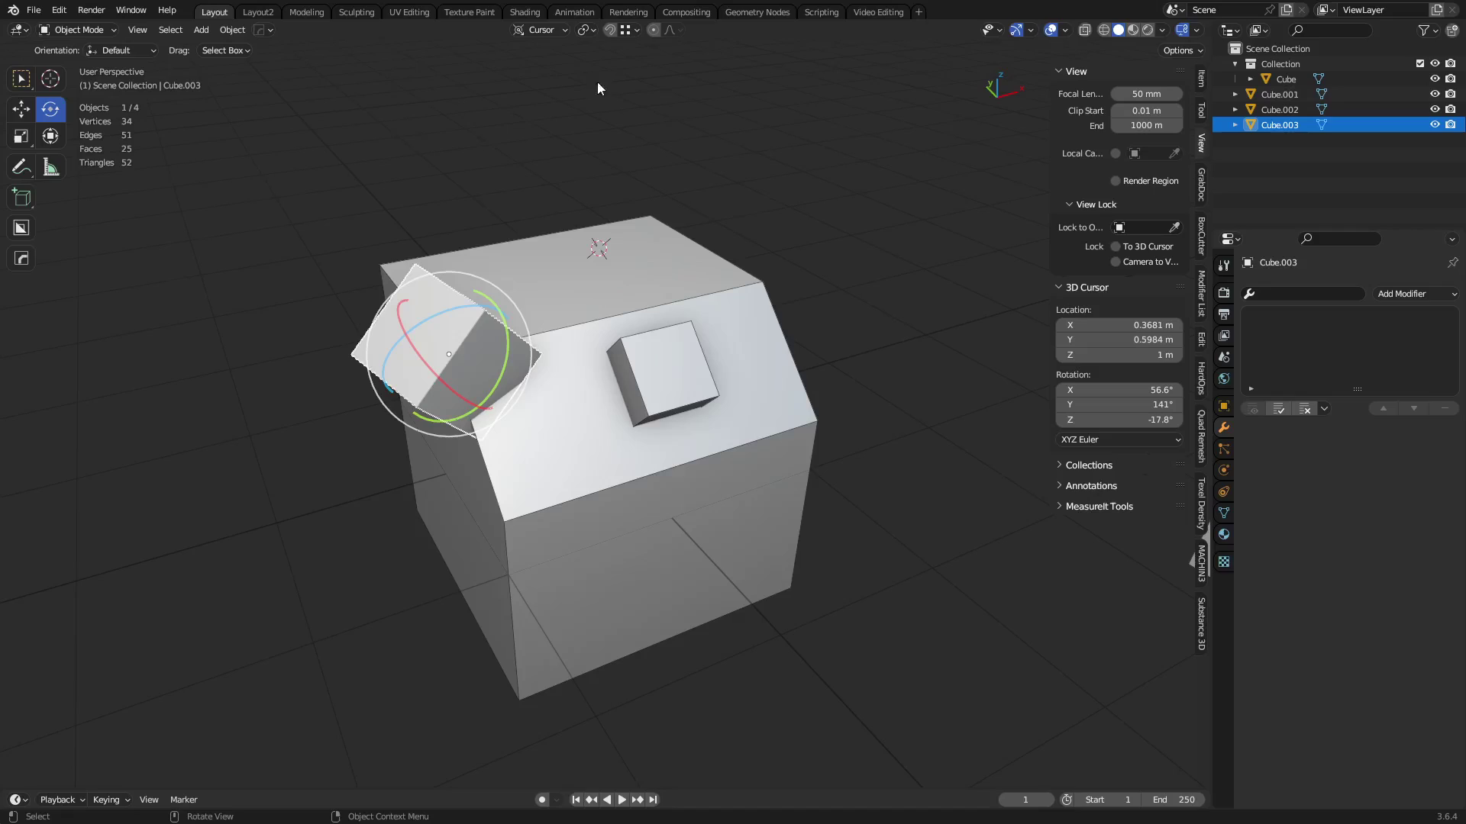
pyautogui.click(551, 30)
pyautogui.click(520, 77)
pyautogui.click(634, 31)
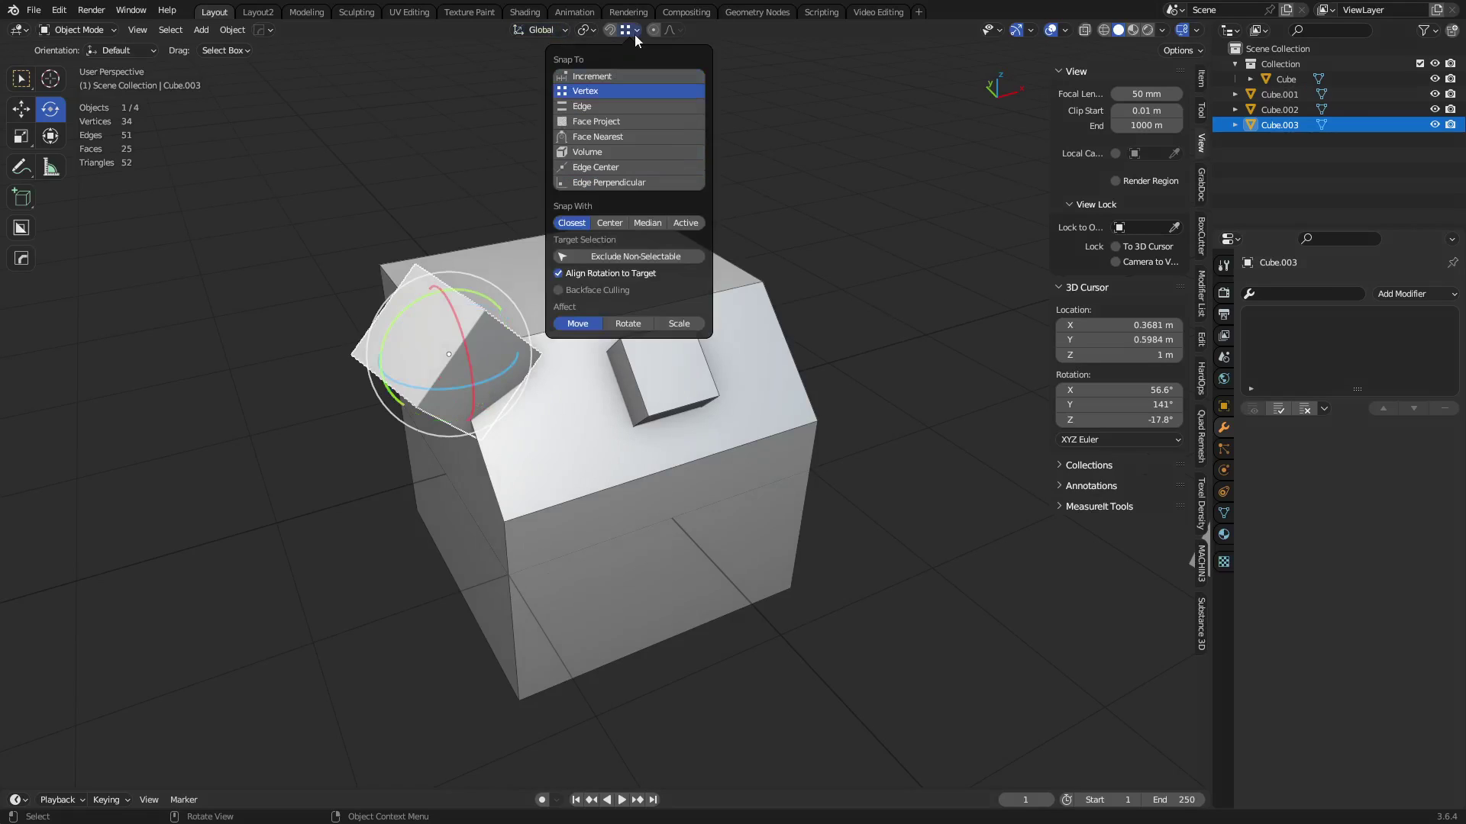
pyautogui.click(589, 75)
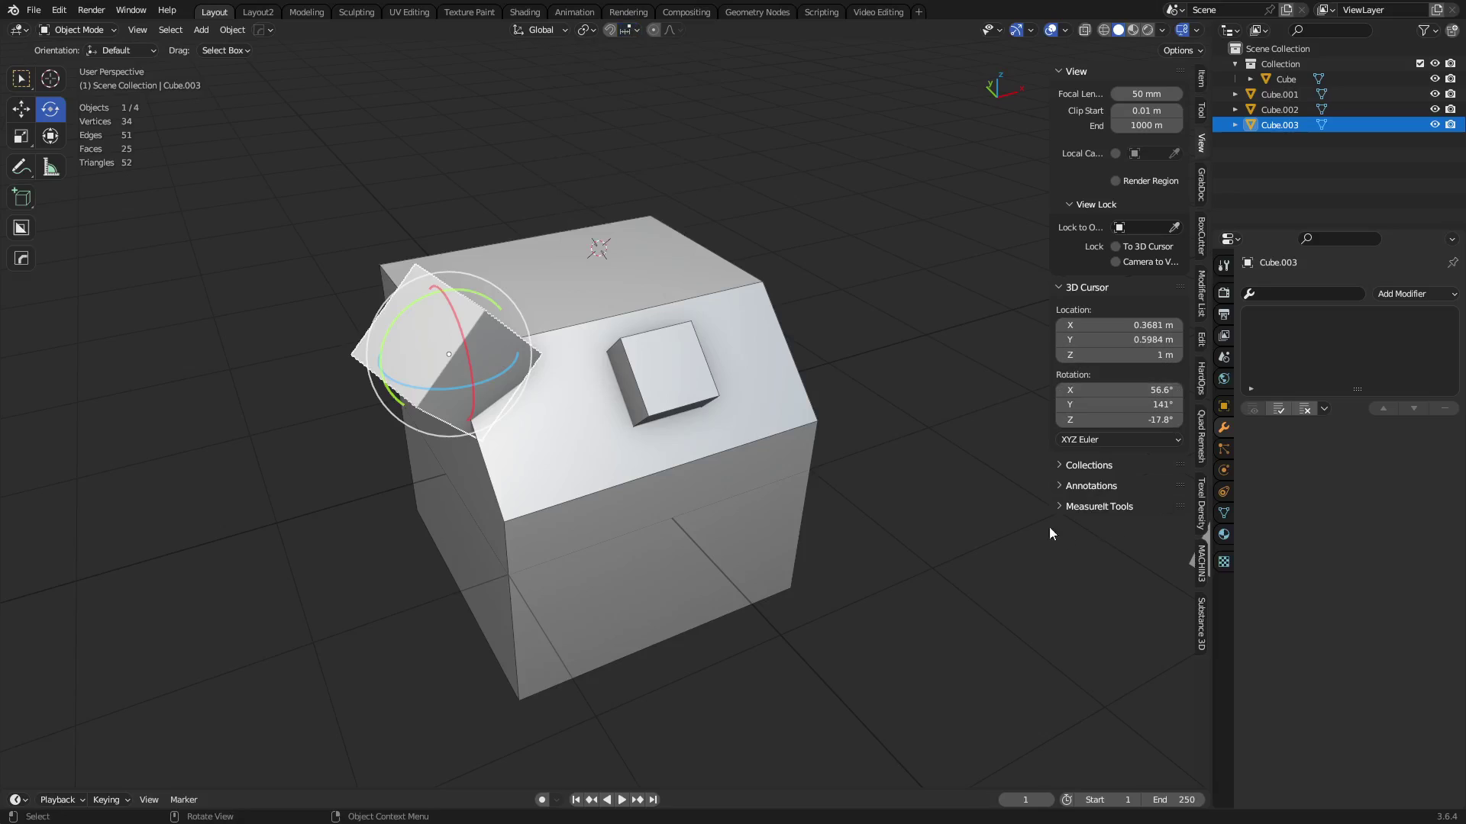
pyautogui.click(27, 118)
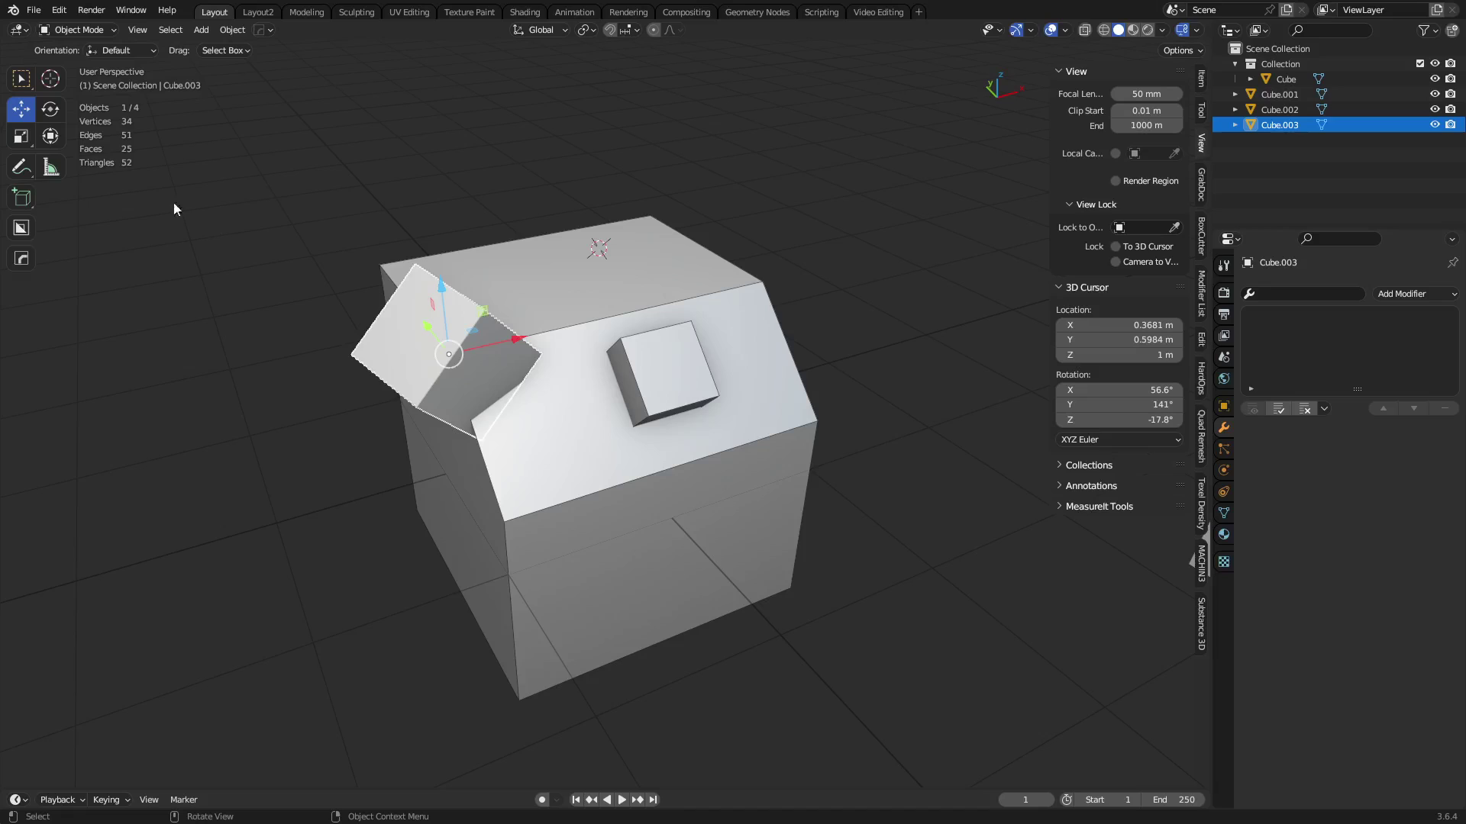
pyautogui.click(49, 108)
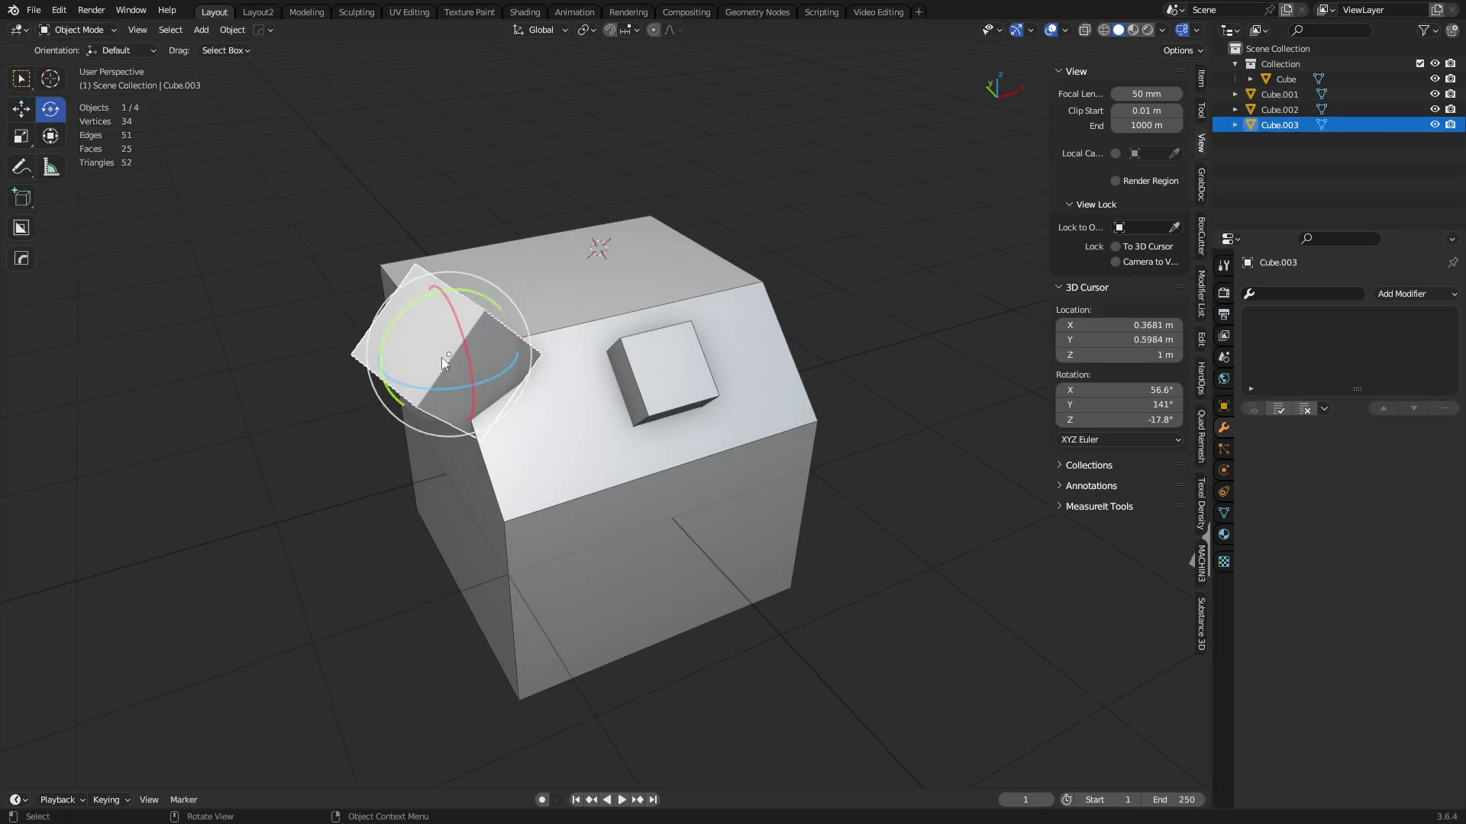
# Try Local orientation, then return to Global and deselect everything
pyautogui.moveTo(459, 350); pyautogui.dragTo(754, 391, button='middle')
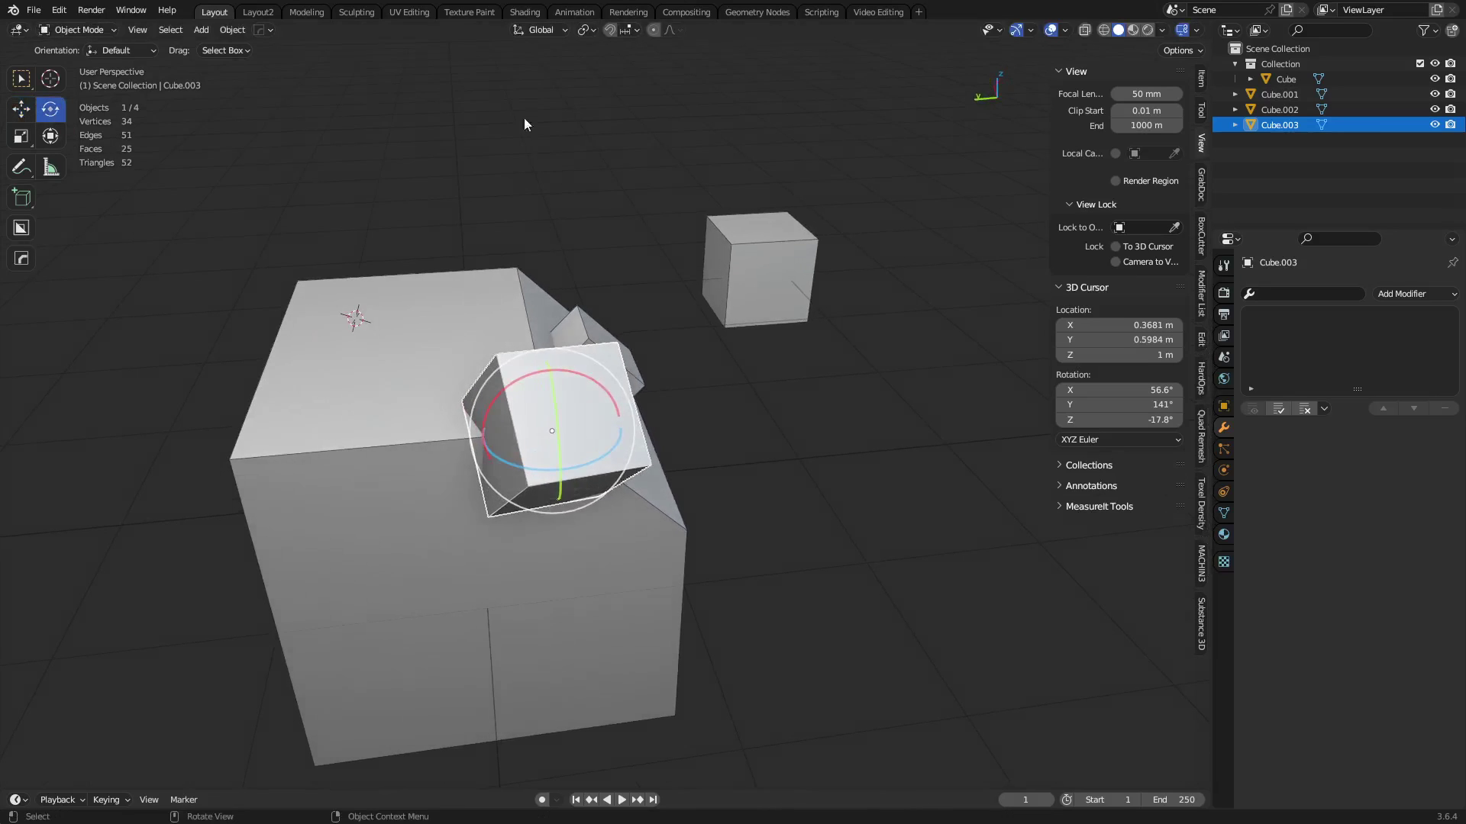
pyautogui.click(540, 30)
pyautogui.click(541, 93)
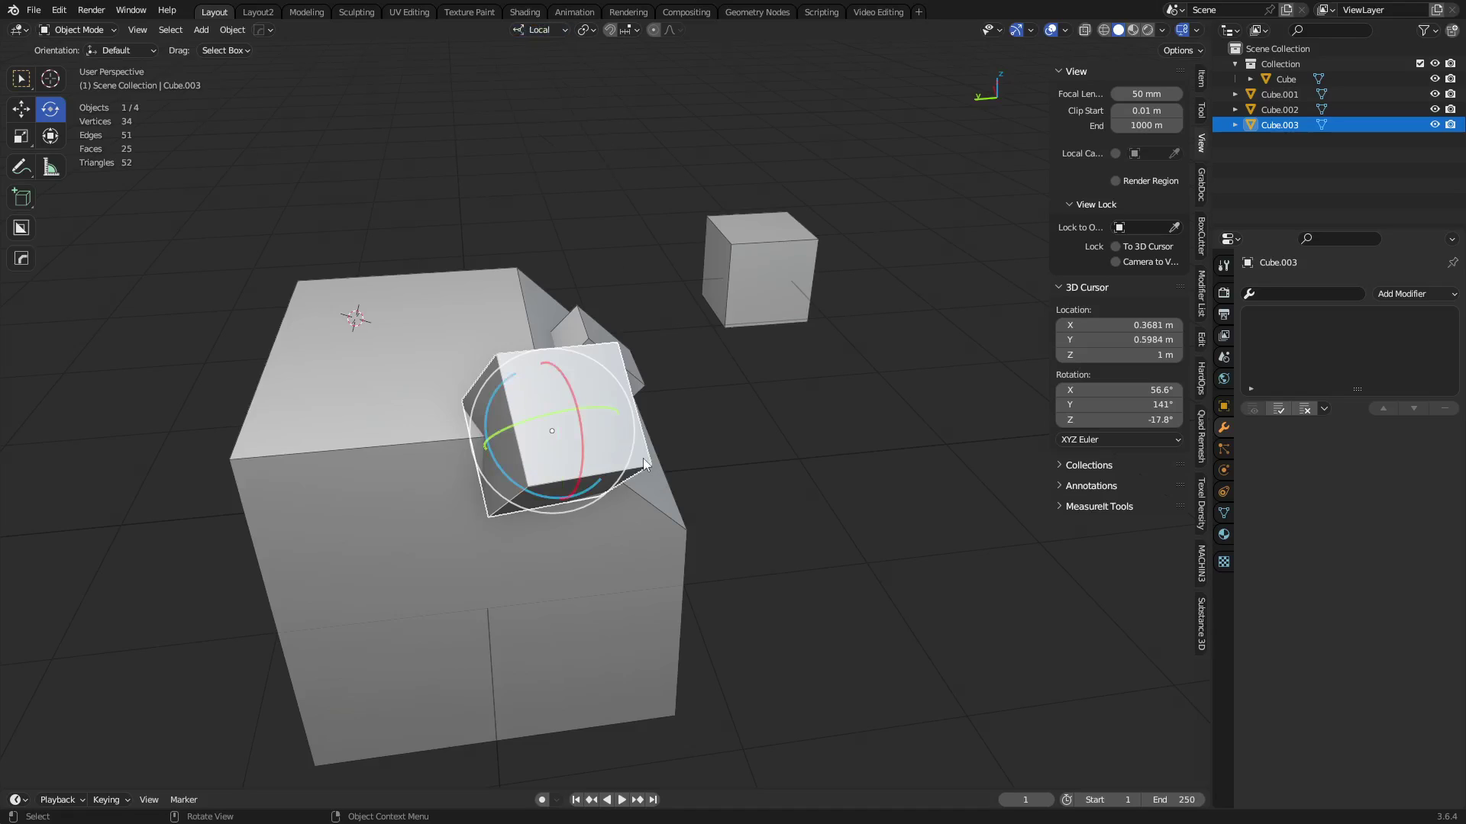
pyautogui.moveTo(643, 458); pyautogui.dragTo(731, 435, button='middle')
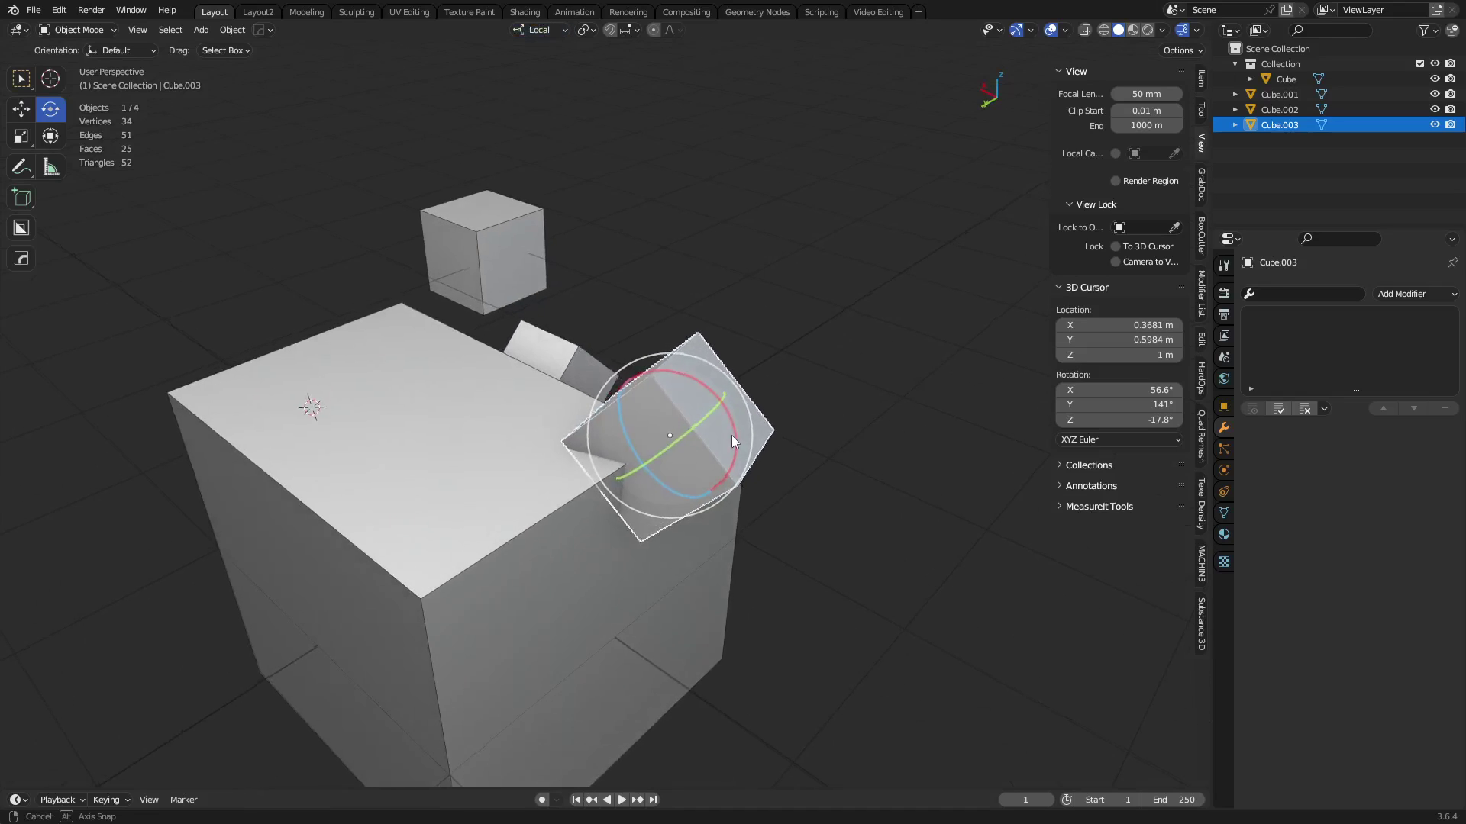
pyautogui.click(540, 34)
pyautogui.click(541, 73)
pyautogui.click(822, 297)
# Drag the 3D cursor across the cube's top and onto the sloped face
pyautogui.moveTo(822, 297); pyautogui.dragTo(610, 455, button='middle')
pyautogui.keyDown('shift'); pyautogui.moveTo(413, 349); pyautogui.dragTo(413, 377, button='right'); pyautogui.keyUp('shift')
pyautogui.moveTo(414, 377); pyautogui.dragTo(689, 341, button='middle')
pyautogui.keyDown('shift'); pyautogui.moveTo(504, 403); pyautogui.dragTo(519, 452, button='right'); pyautogui.keyUp('shift')
pyautogui.moveTo(794, 365); pyautogui.dragTo(571, 432, button='middle')
pyautogui.keyDown('shift'); pyautogui.moveTo(571, 432); pyautogui.dragTo(630, 426, button='right'); pyautogui.keyUp('shift')
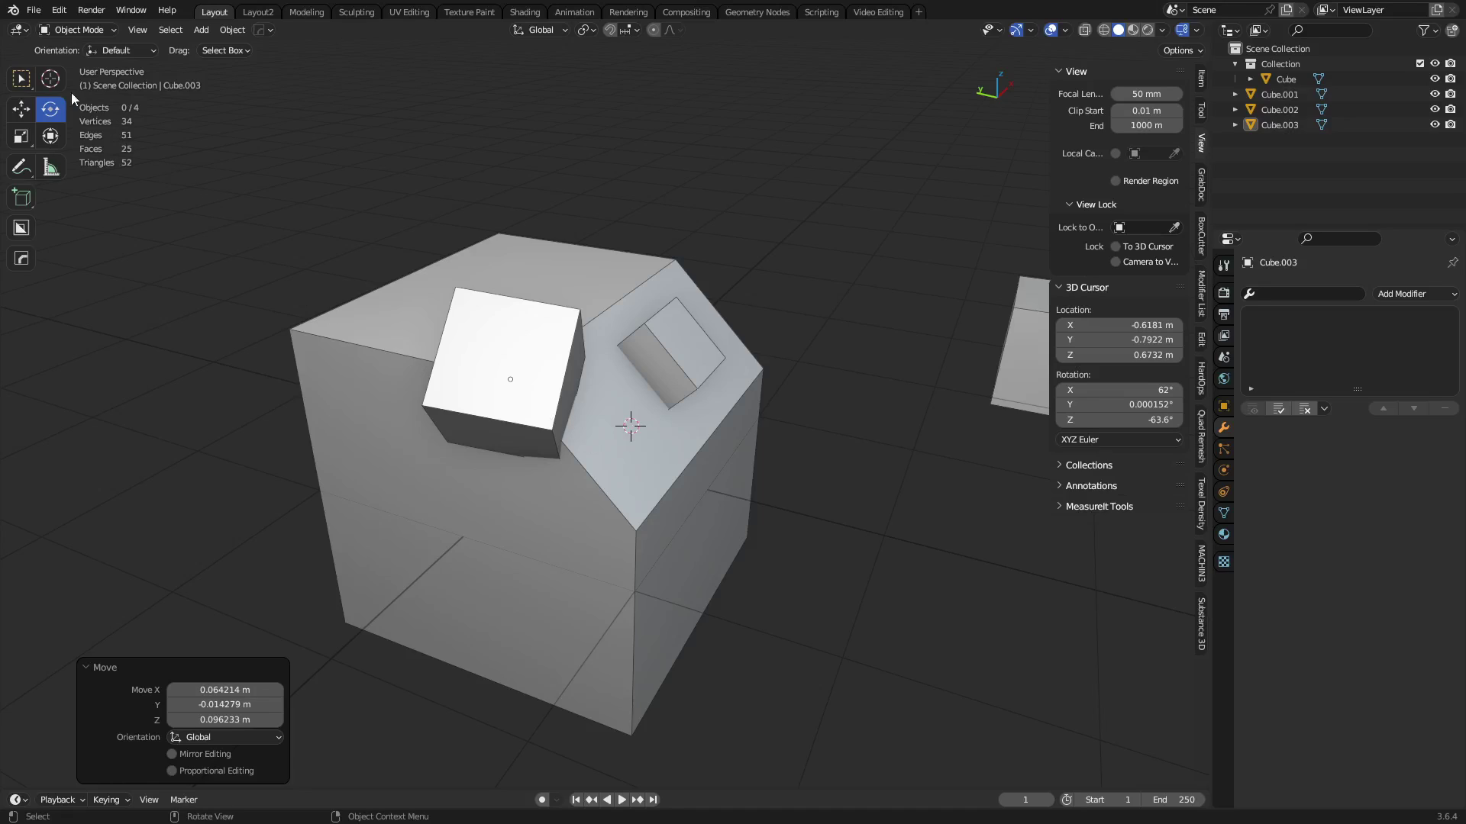
# Place the cursor on the sloped face with the Cursor tool, rotated 45°, 0°, 0°
pyautogui.click(55, 87)
pyautogui.click(624, 418)
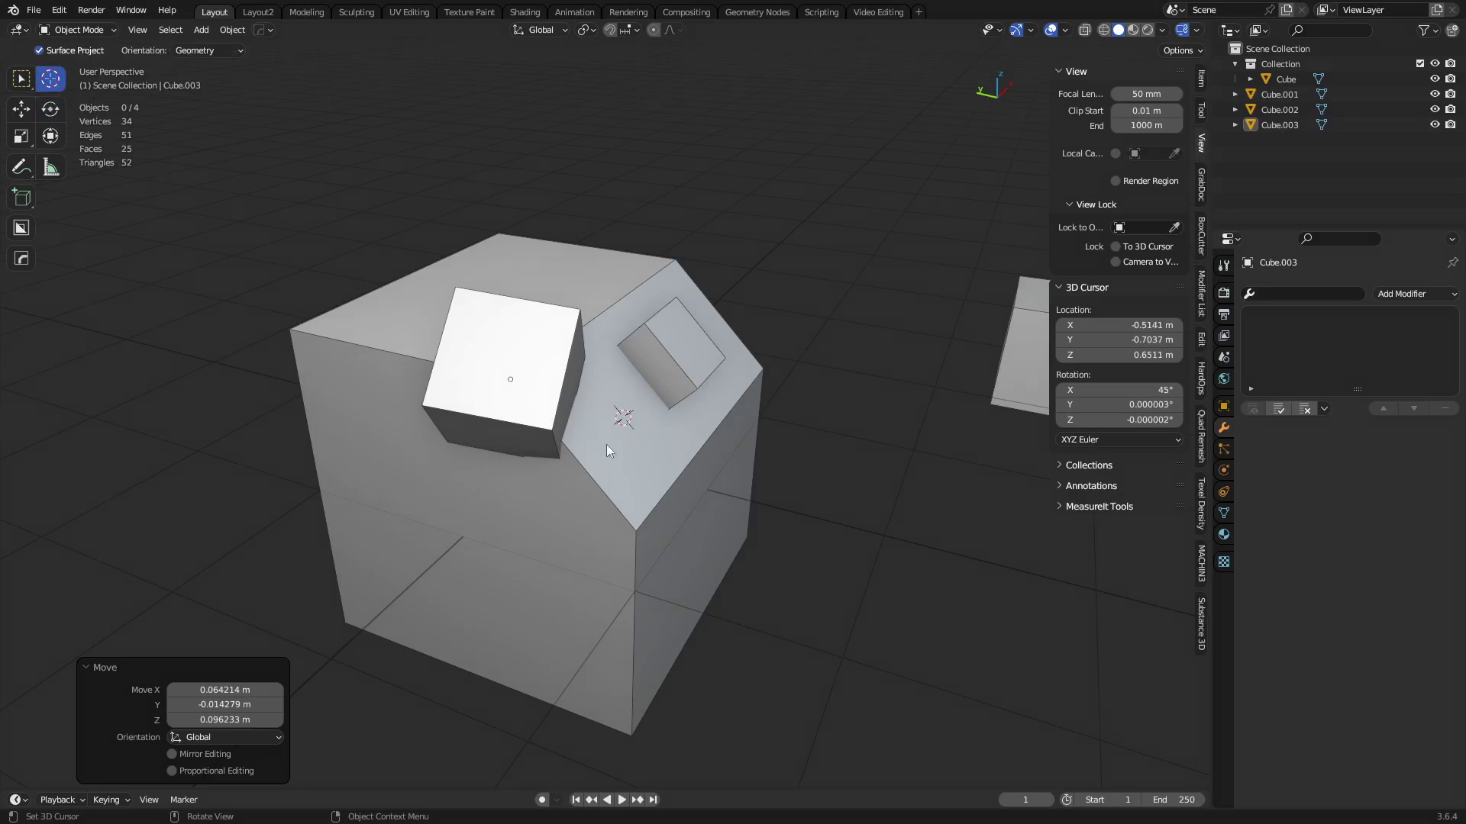
pyautogui.click(22, 85)
# Open Preferences at the Keymap section and search the keymap for 'curs'
pyautogui.click(59, 10)
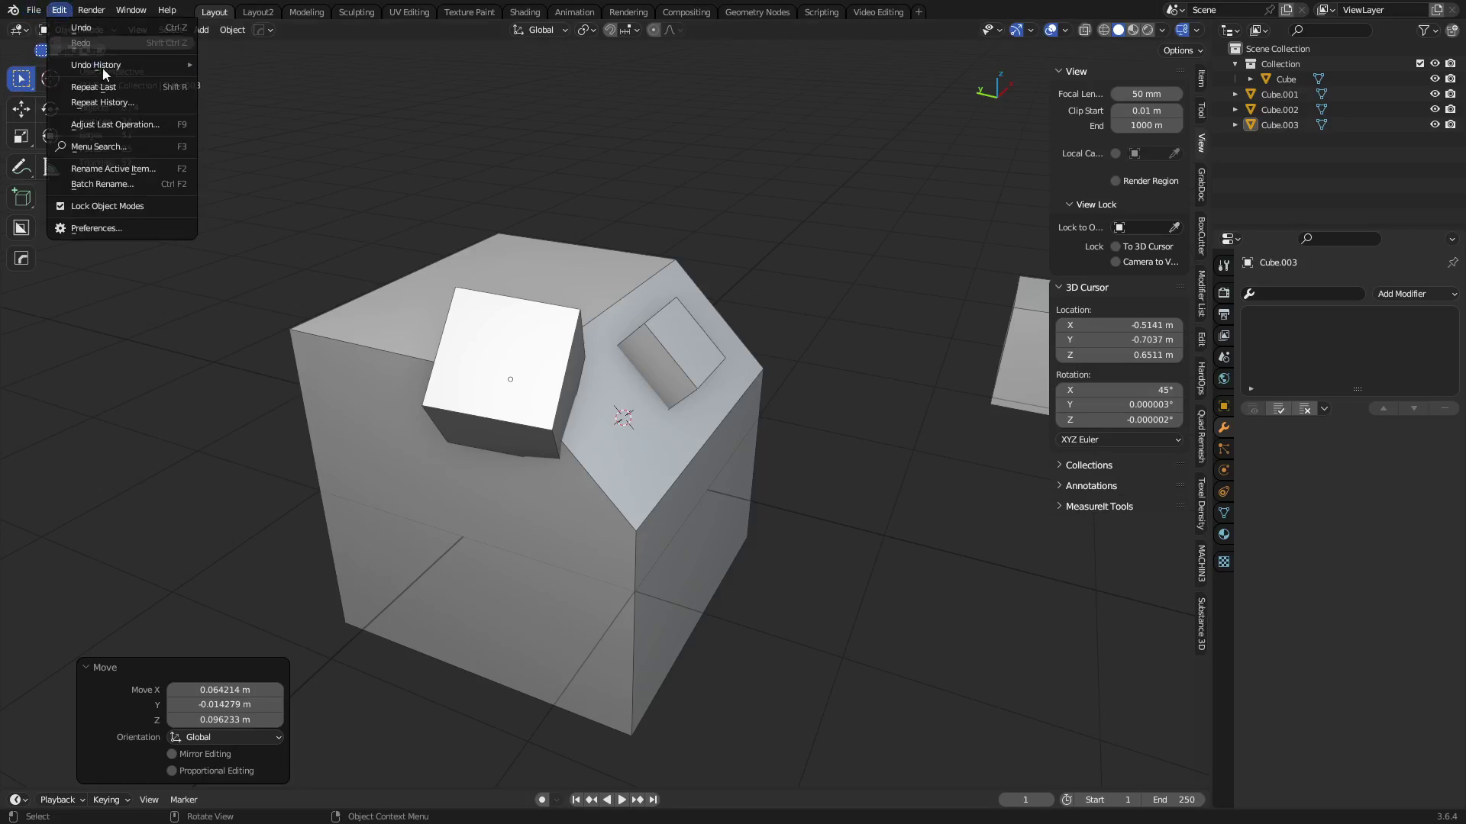
pyautogui.click(149, 230)
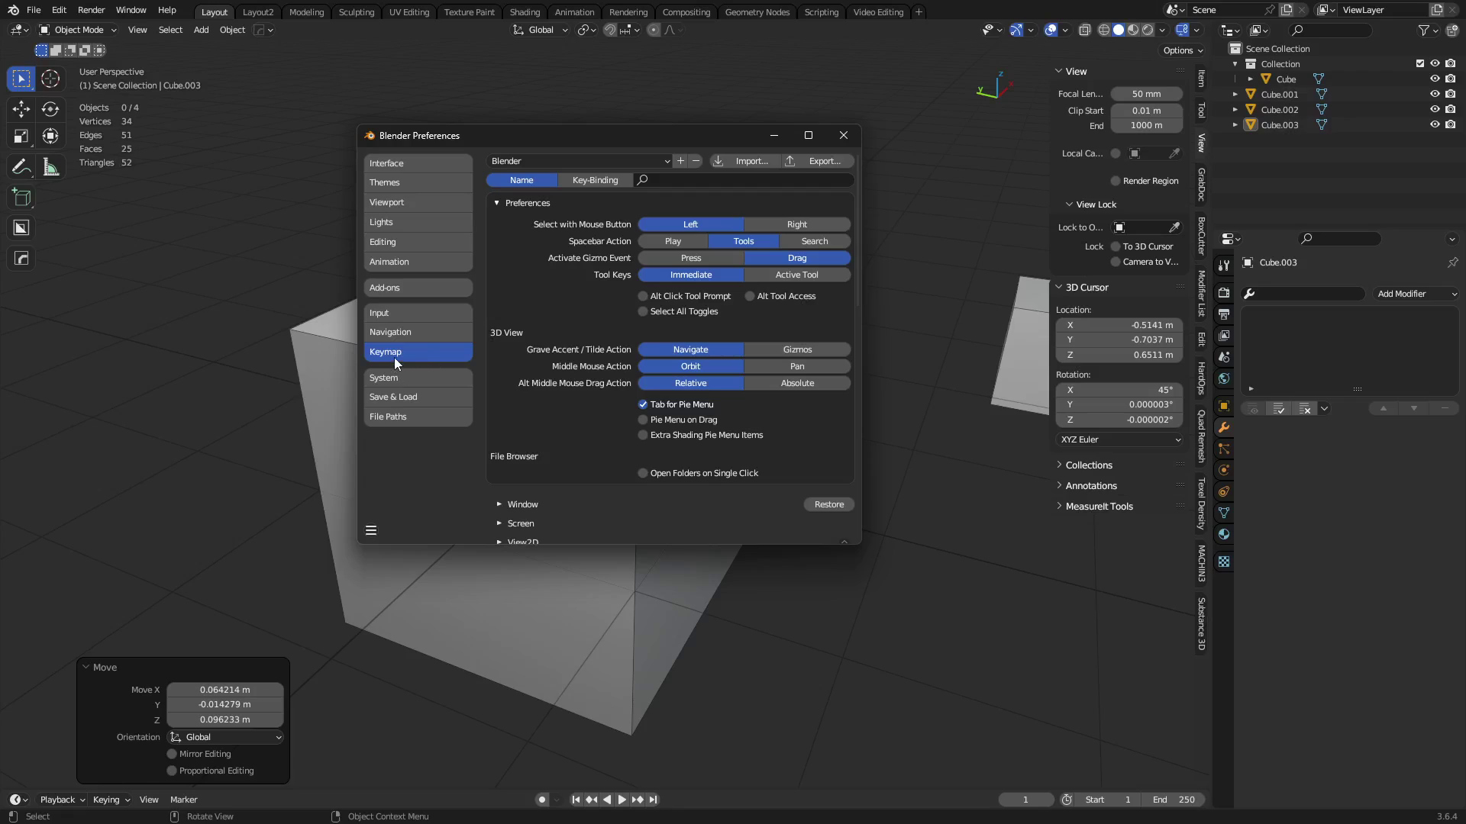
pyautogui.click(706, 181)
pyautogui.write('curso')
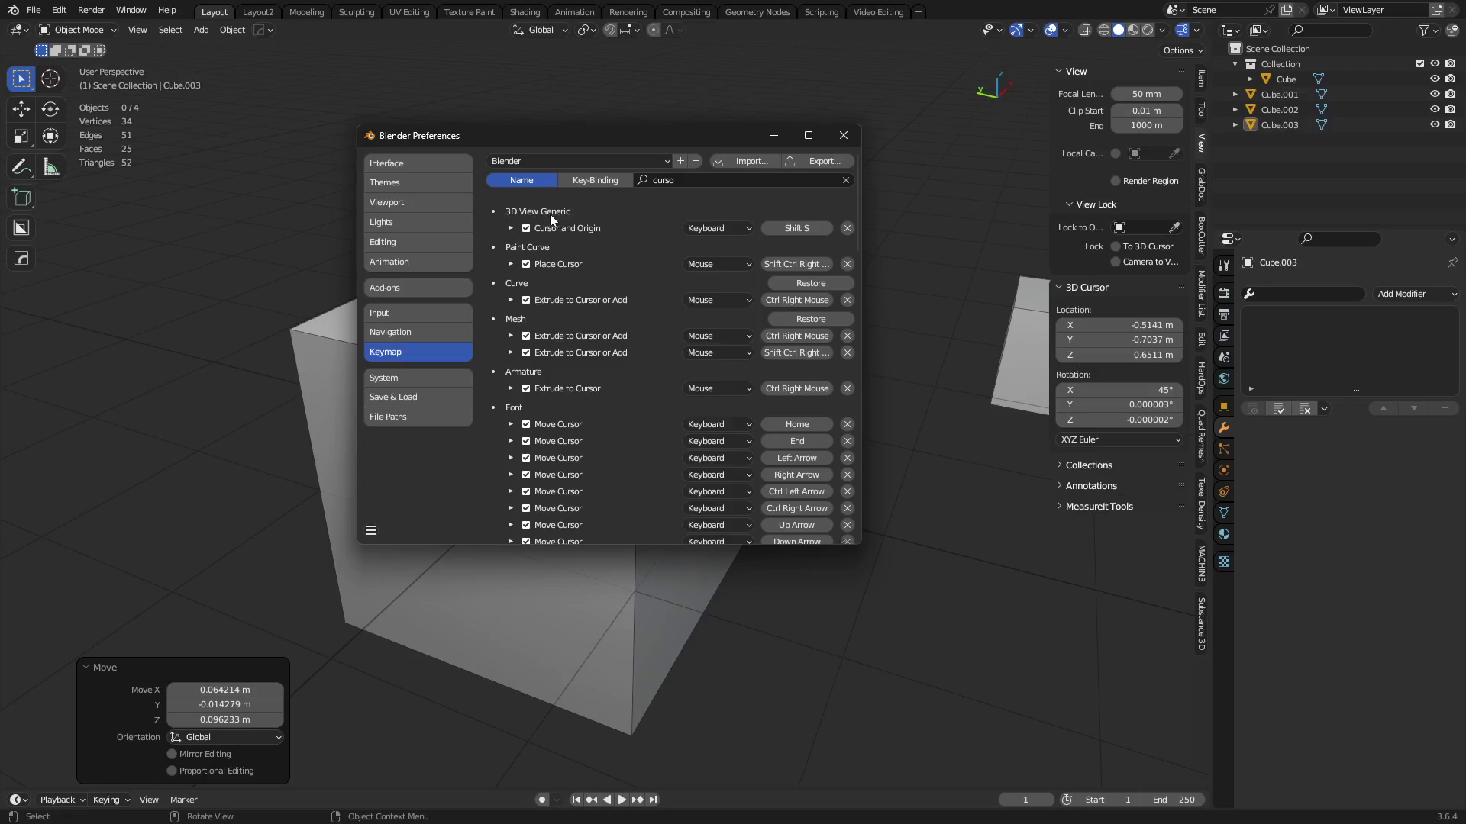
pyautogui.scroll(-5, 490, 328)
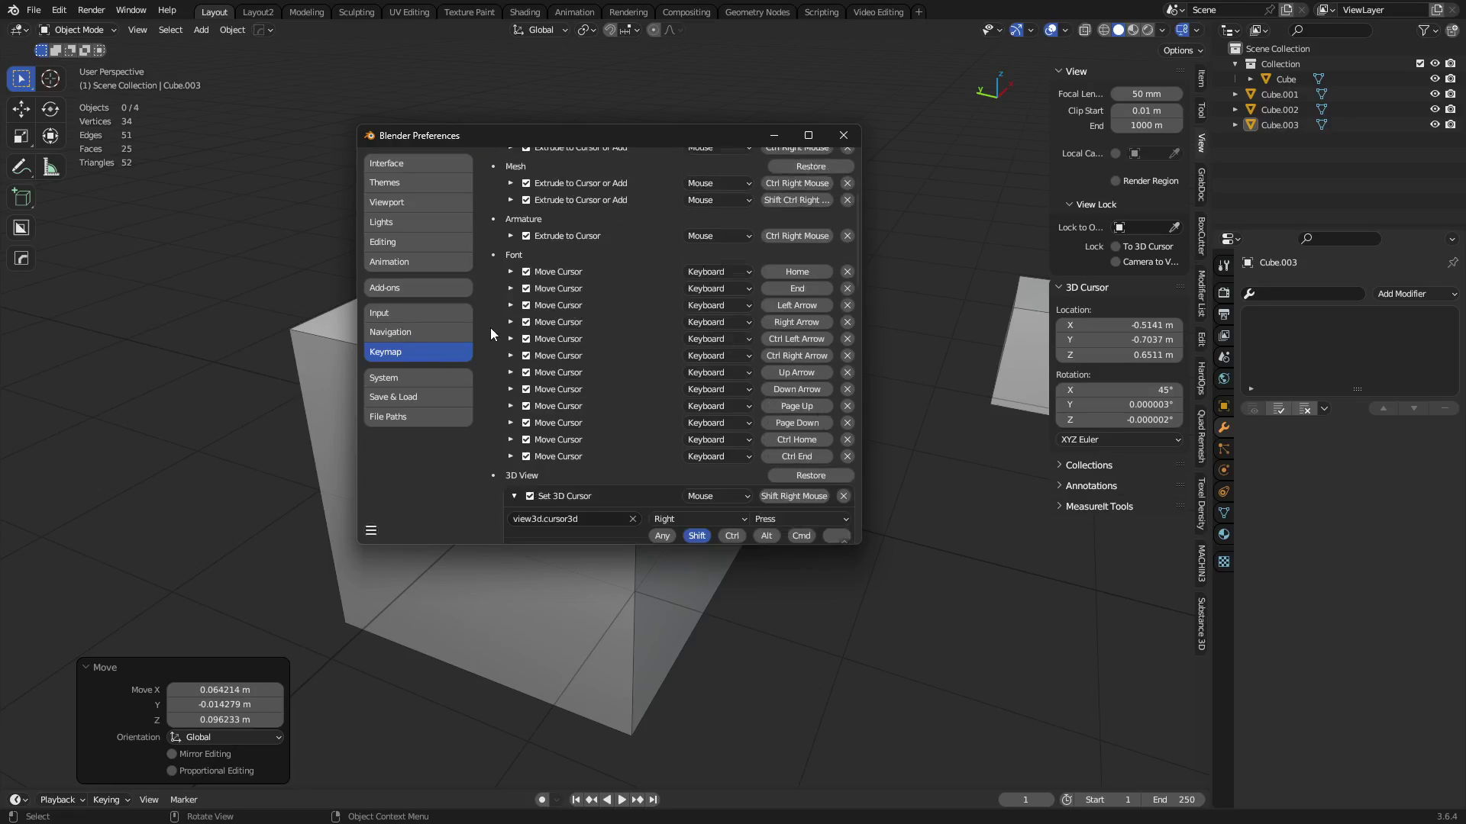
pyautogui.scroll(-3, 490, 327)
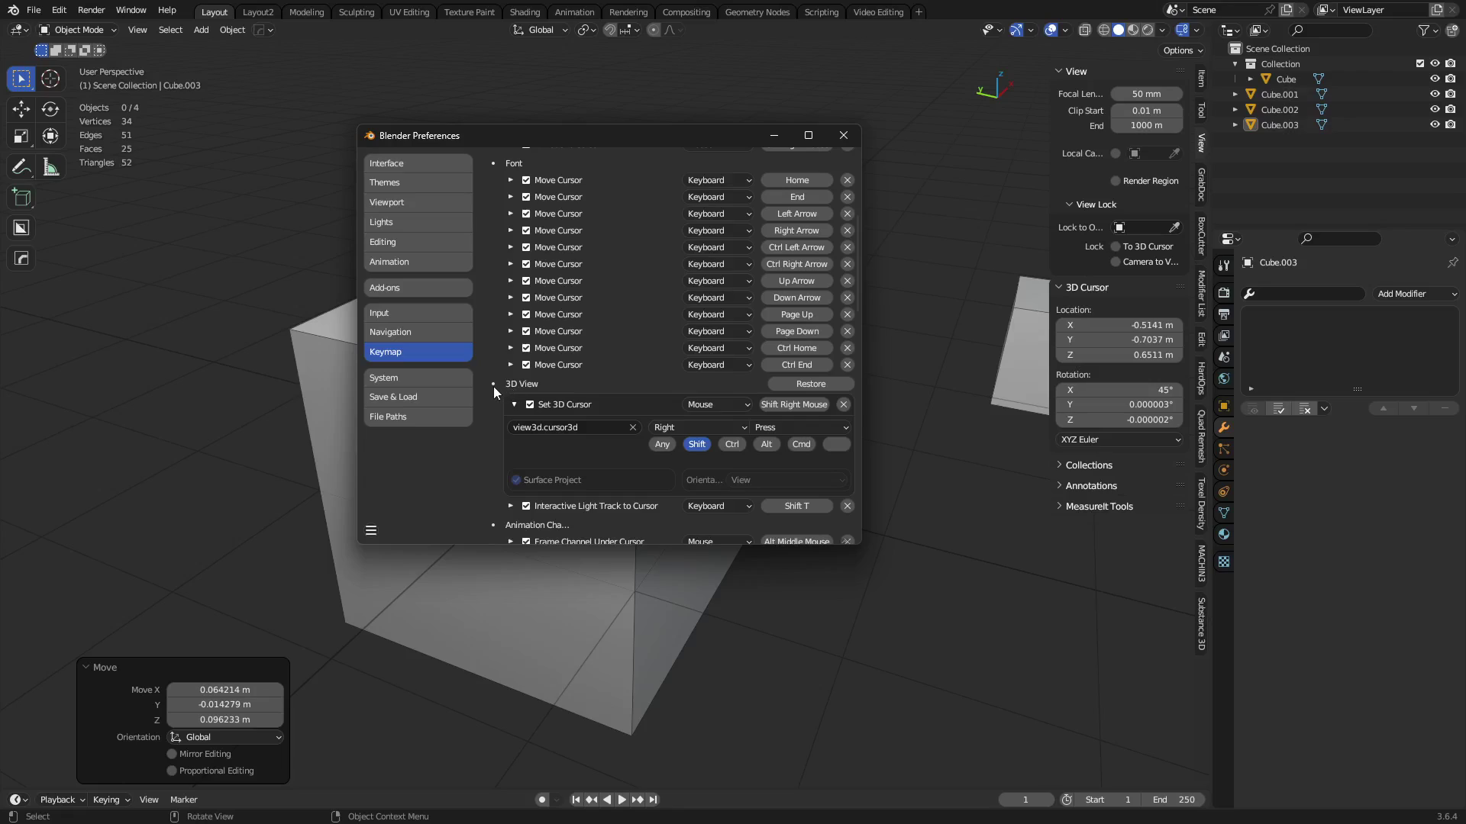
# Set the Set 3D Cursor shortcut's Orientation to Geometry and close Preferences
pyautogui.click(515, 404)
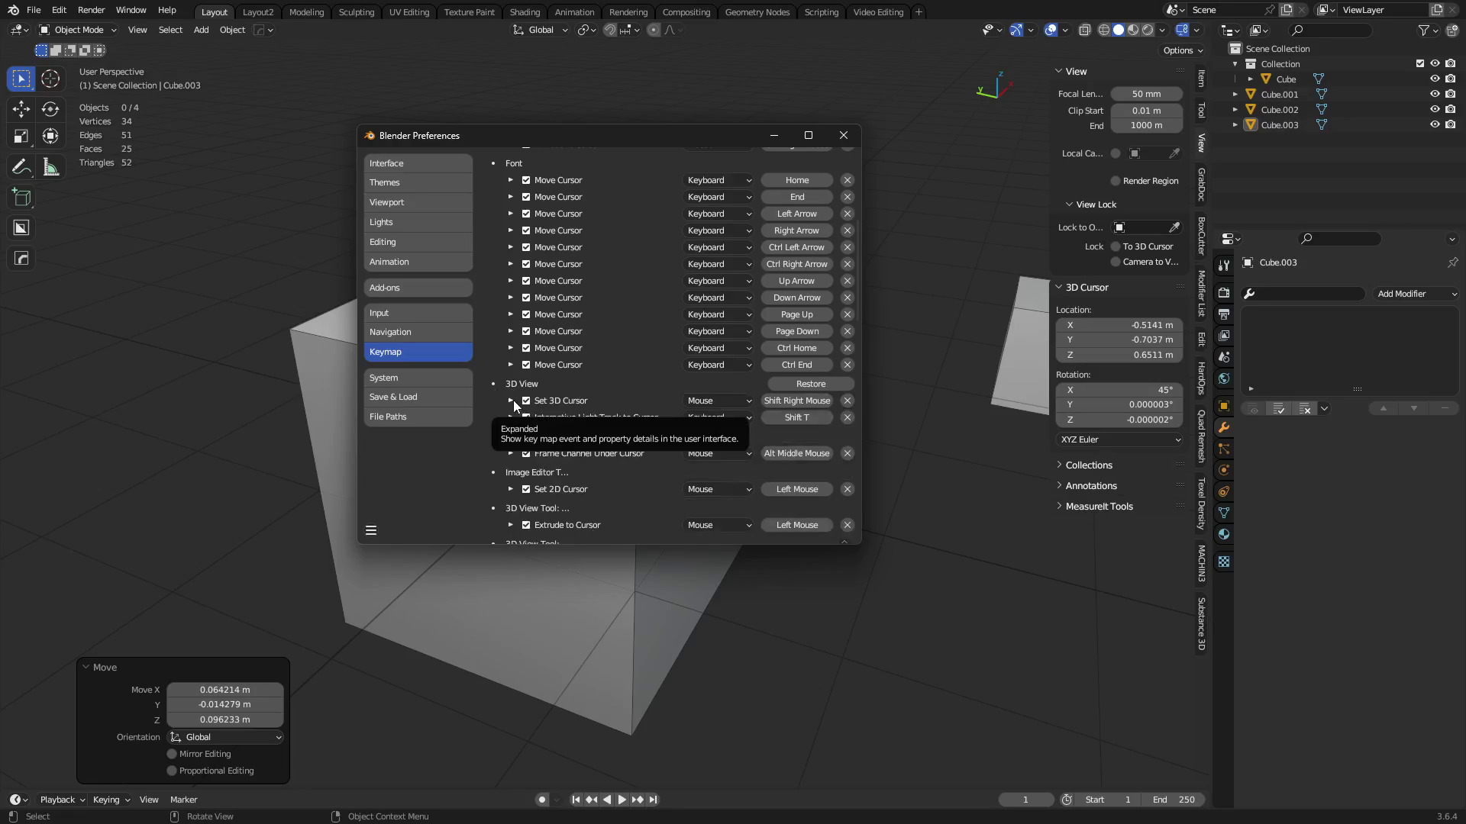
pyautogui.click(512, 401)
pyautogui.click(514, 404)
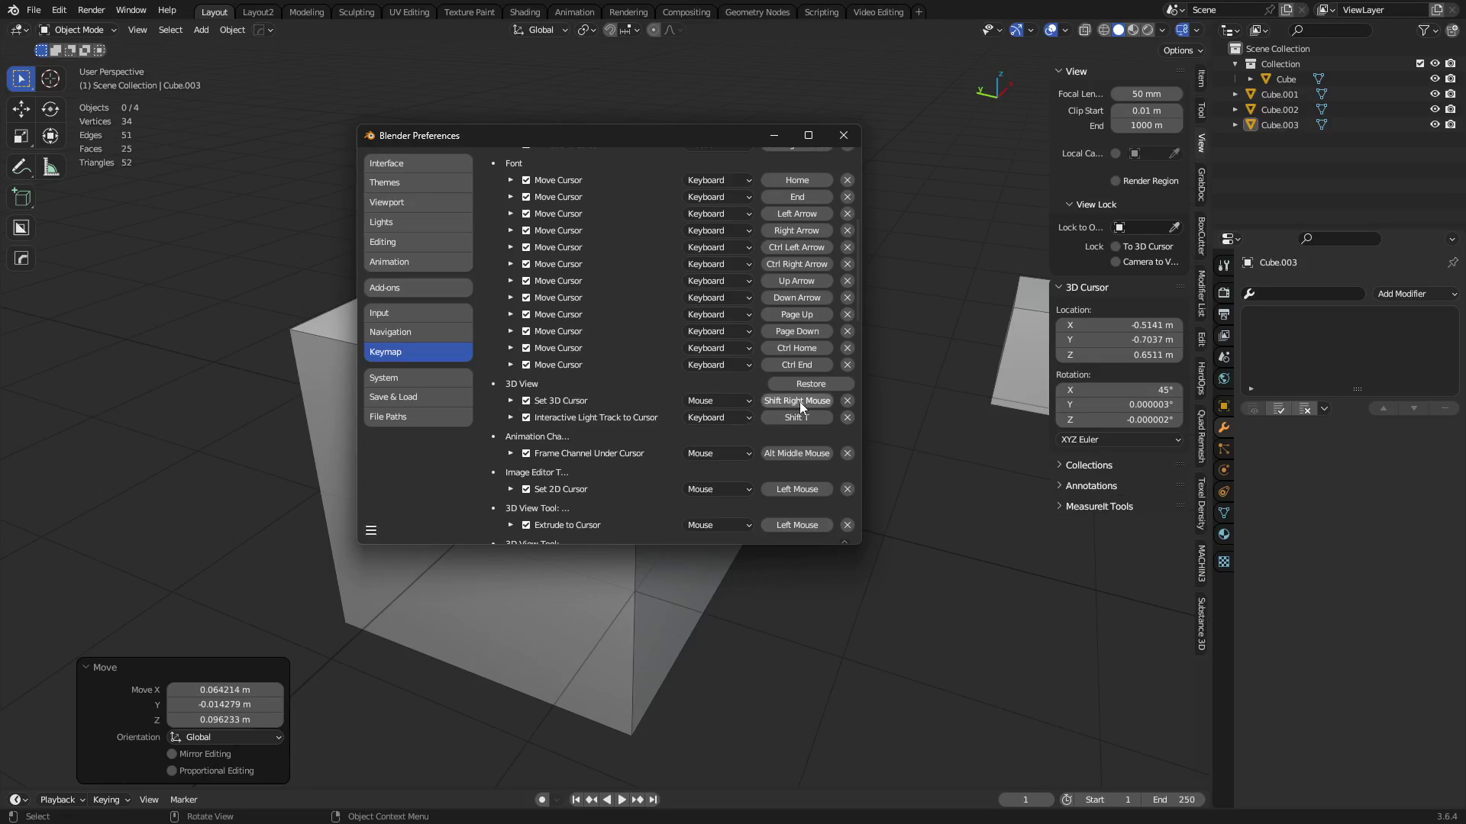
pyautogui.click(511, 402)
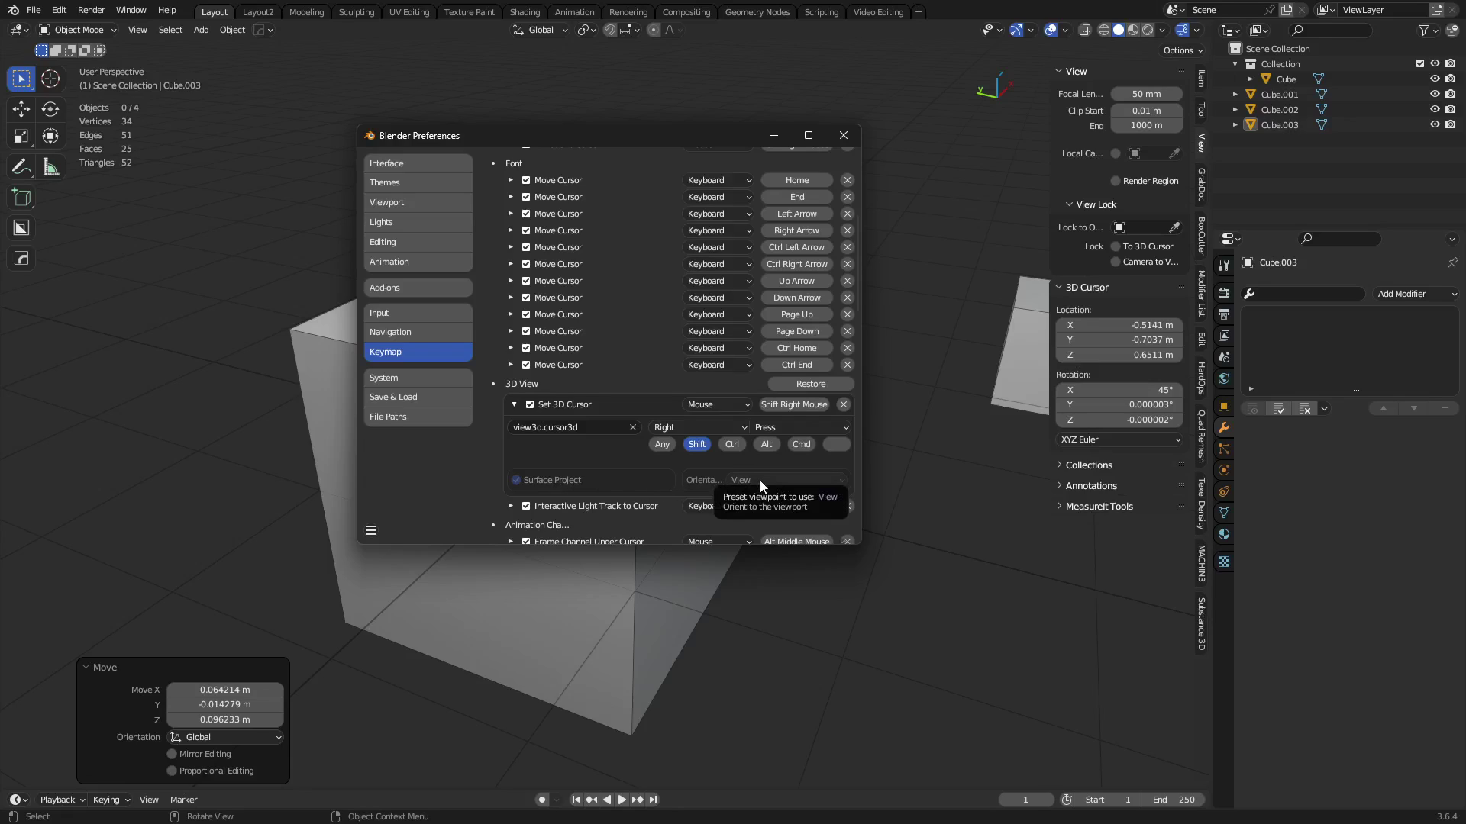
pyautogui.click(838, 483)
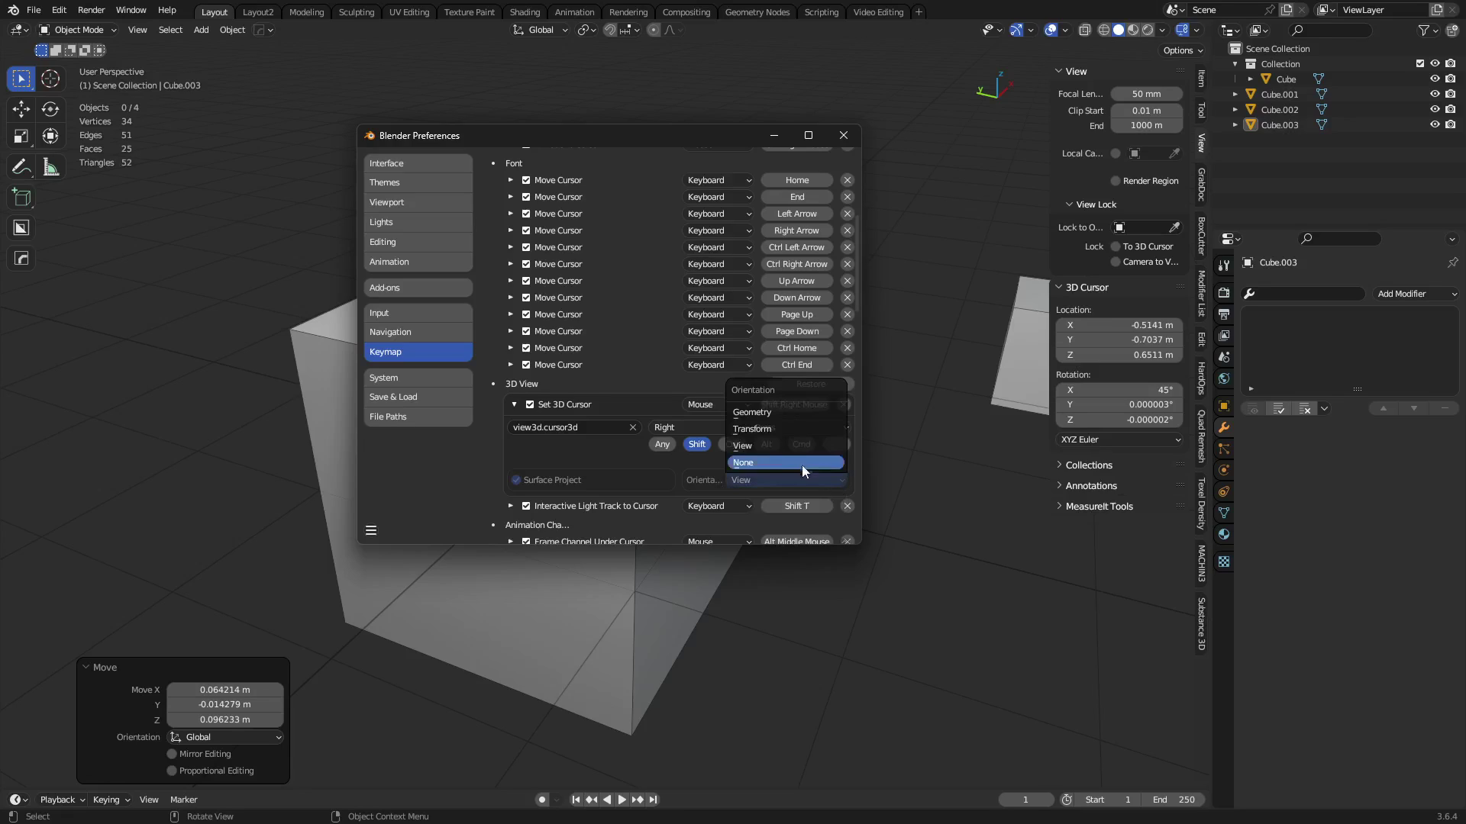
pyautogui.click(780, 412)
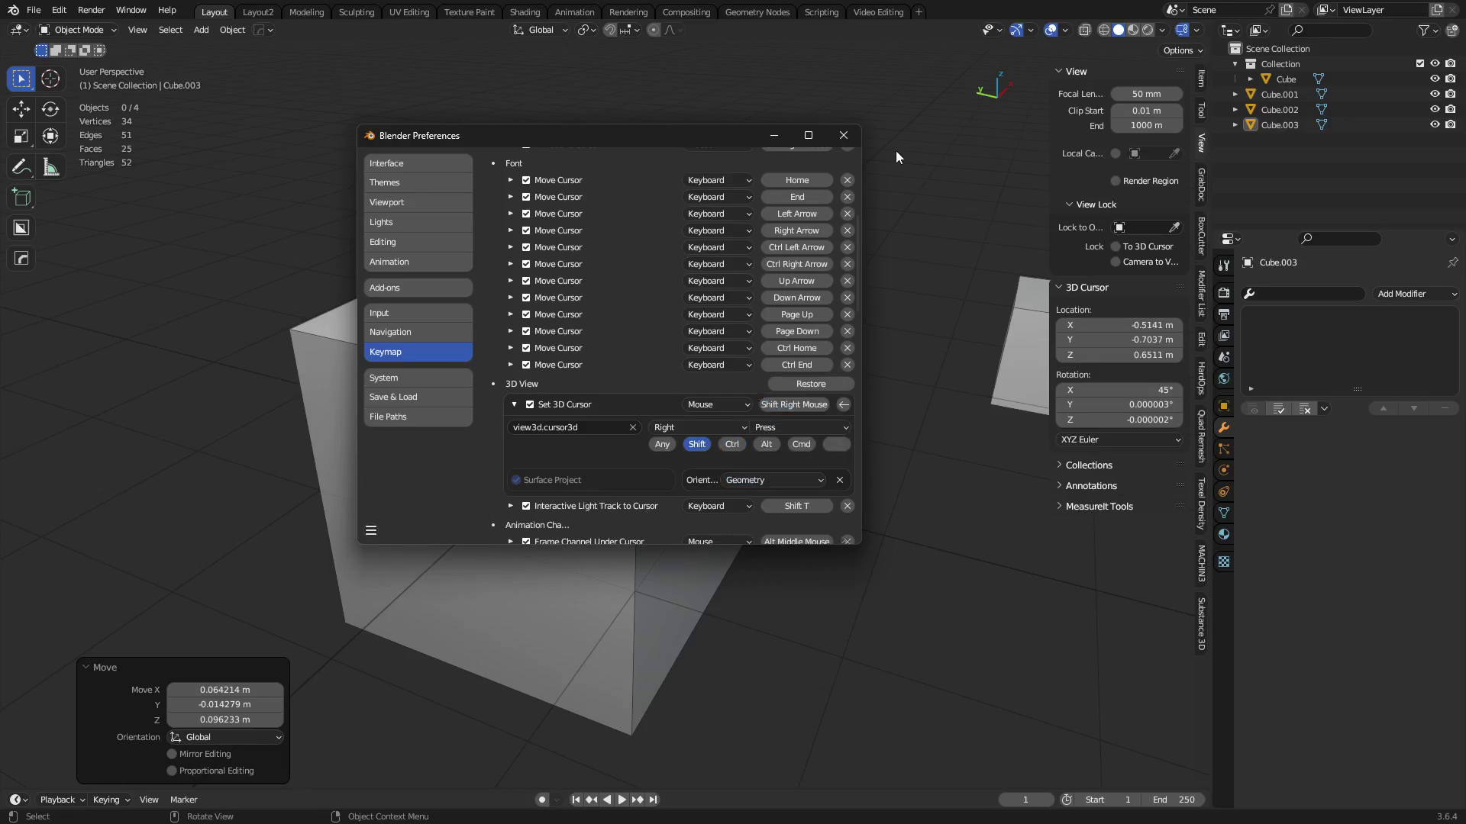
pyautogui.click(838, 139)
# Place the surface-aligned 3D cursor on several of the cube's faces from different angles
pyautogui.moveTo(603, 428); pyautogui.dragTo(706, 411, button='middle')
pyautogui.keyDown('shift'); pyautogui.rightClick(717, 464); pyautogui.keyUp('shift')
pyautogui.keyDown('shift'); pyautogui.rightClick(511, 461); pyautogui.keyUp('shift')
pyautogui.keyDown('shift'); pyautogui.rightClick(596, 354); pyautogui.keyUp('shift')
pyautogui.keyDown('shift'); pyautogui.rightClick(511, 540); pyautogui.keyUp('shift')
pyautogui.moveTo(511, 540); pyautogui.dragTo(701, 499, button='middle')
pyautogui.keyDown('shift'); pyautogui.rightClick(529, 463); pyautogui.keyUp('shift')
pyautogui.moveTo(474, 536); pyautogui.dragTo(721, 582, button='middle')
pyautogui.keyDown('shift'); pyautogui.rightClick(436, 410); pyautogui.keyUp('shift')
pyautogui.moveTo(575, 563); pyautogui.dragTo(611, 525, button='middle')
pyautogui.keyDown('shift'); pyautogui.rightClick(611, 532); pyautogui.keyUp('shift')
pyautogui.moveTo(605, 621); pyautogui.dragTo(570, 145, button='middle')
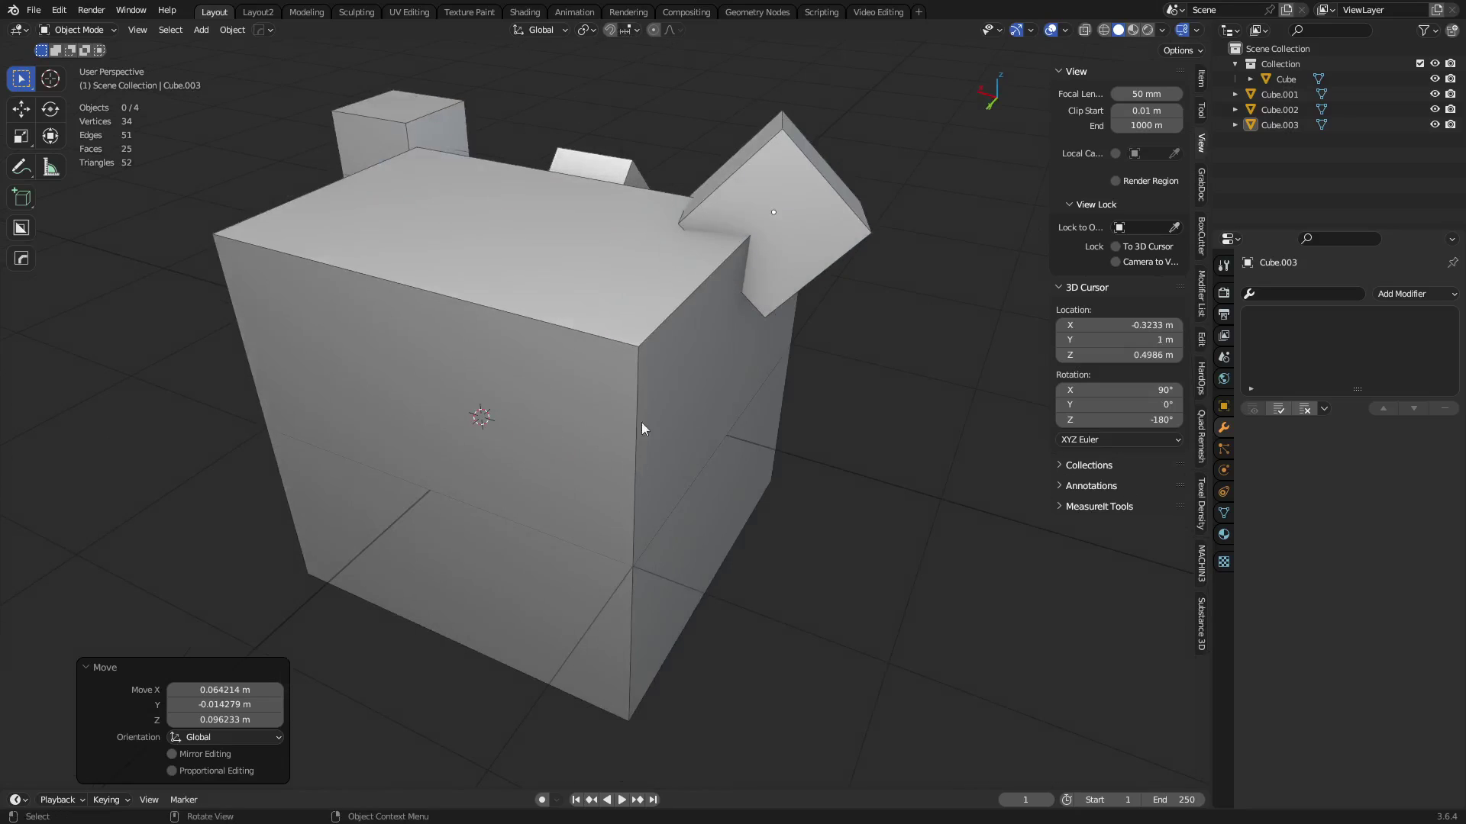
pyautogui.keyDown('shift'); pyautogui.rightClick(439, 508); pyautogui.keyUp('shift')
pyautogui.keyDown('shift'); pyautogui.rightClick(487, 441); pyautogui.keyUp('shift')
# Select the cube's corner vertex in Edit Mode and snap the 3D cursor to it
pyautogui.click(607, 490)
pyautogui.hotkey('ctrl', 'Tab')
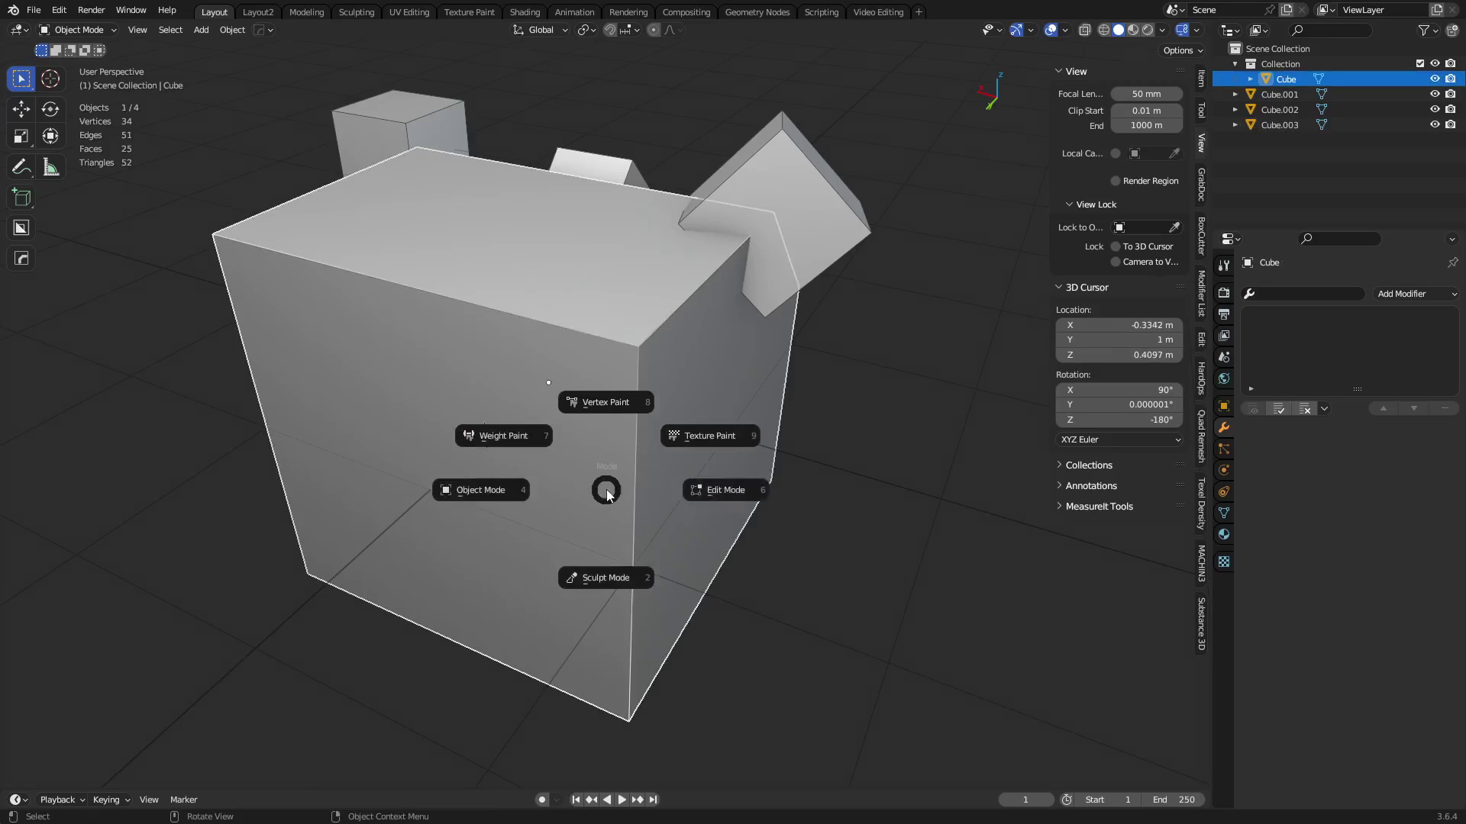
pyautogui.click(690, 487)
pyautogui.click(647, 362)
pyautogui.hotkey('shift', 's')
pyautogui.click(678, 447)
# Toggle the Cube between Object and Edit Mode and check the viewport overlay settings
pyautogui.hotkey('ctrl', 'Tab')
pyautogui.click(611, 414)
pyautogui.hotkey('ctrl', 'Tab')
pyautogui.click(780, 432)
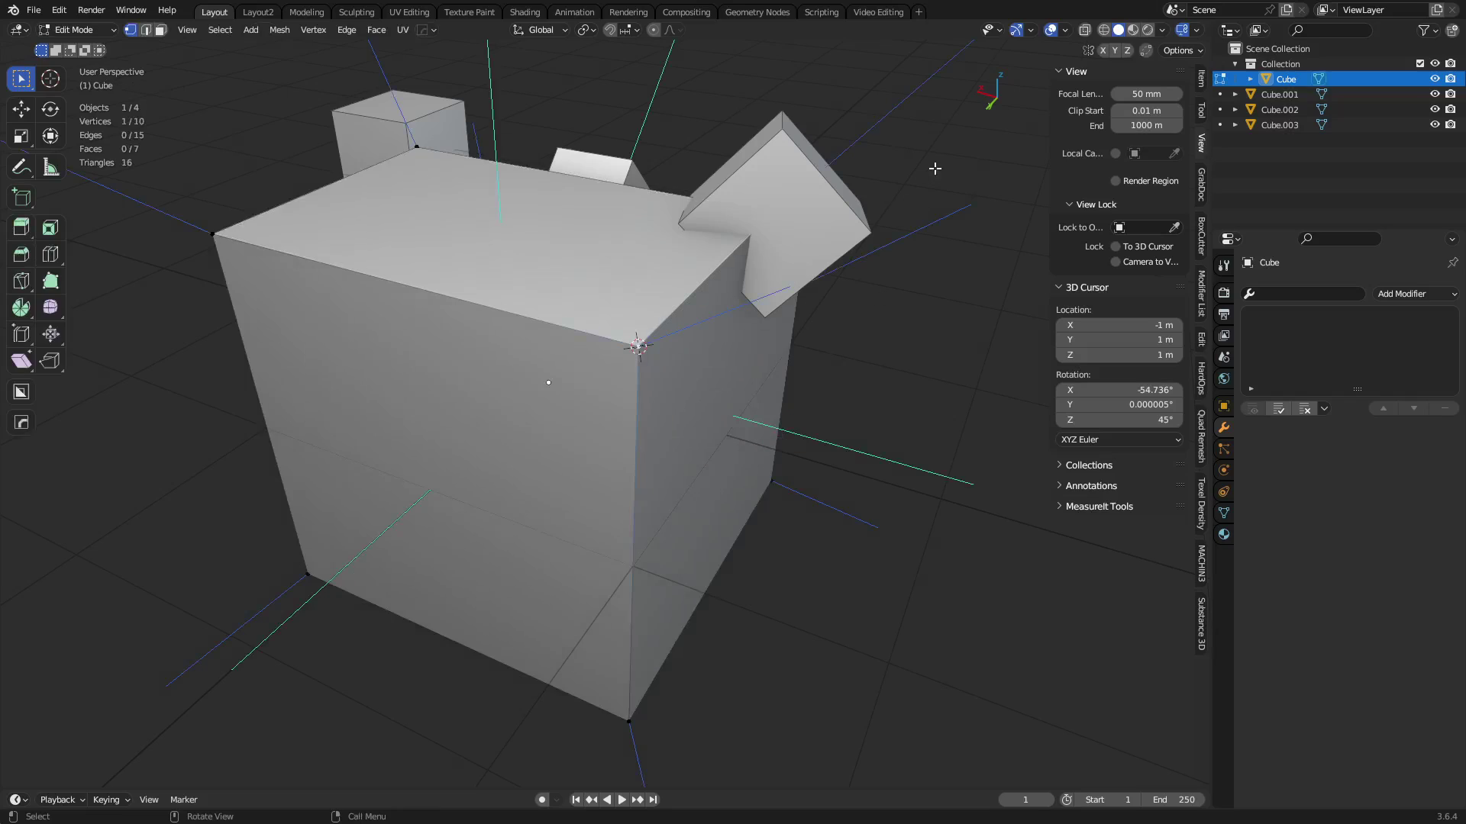
pyautogui.click(1066, 31)
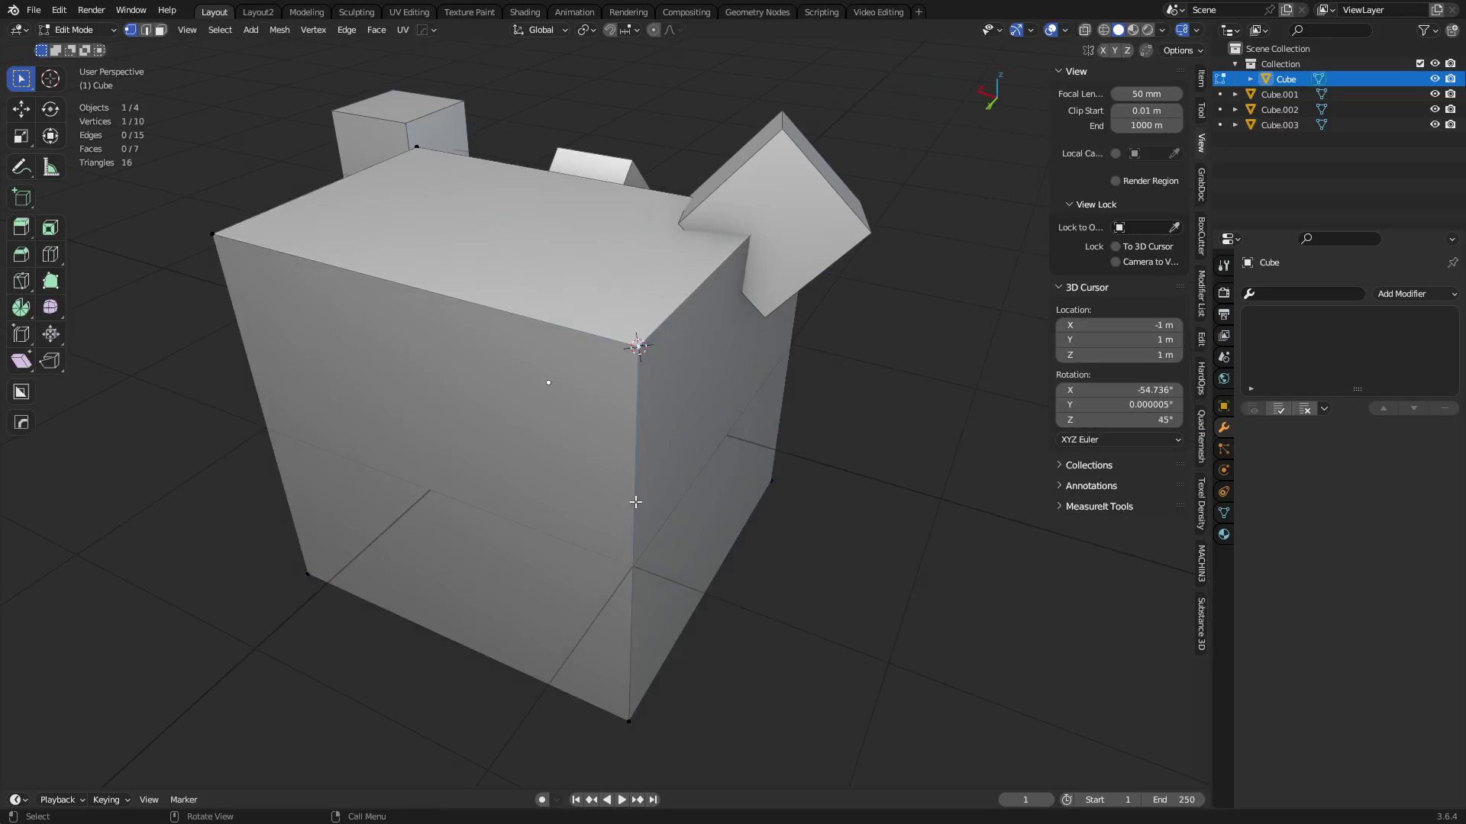
pyautogui.hotkey('ctrl', 'Tab')
pyautogui.click(594, 391)
# Return the Cube to Edit Mode and snap the cursor to the selected vertex again
pyautogui.moveTo(594, 391); pyautogui.dragTo(818, 377, button='middle')
pyautogui.hotkey('ctrl', 'Tab')
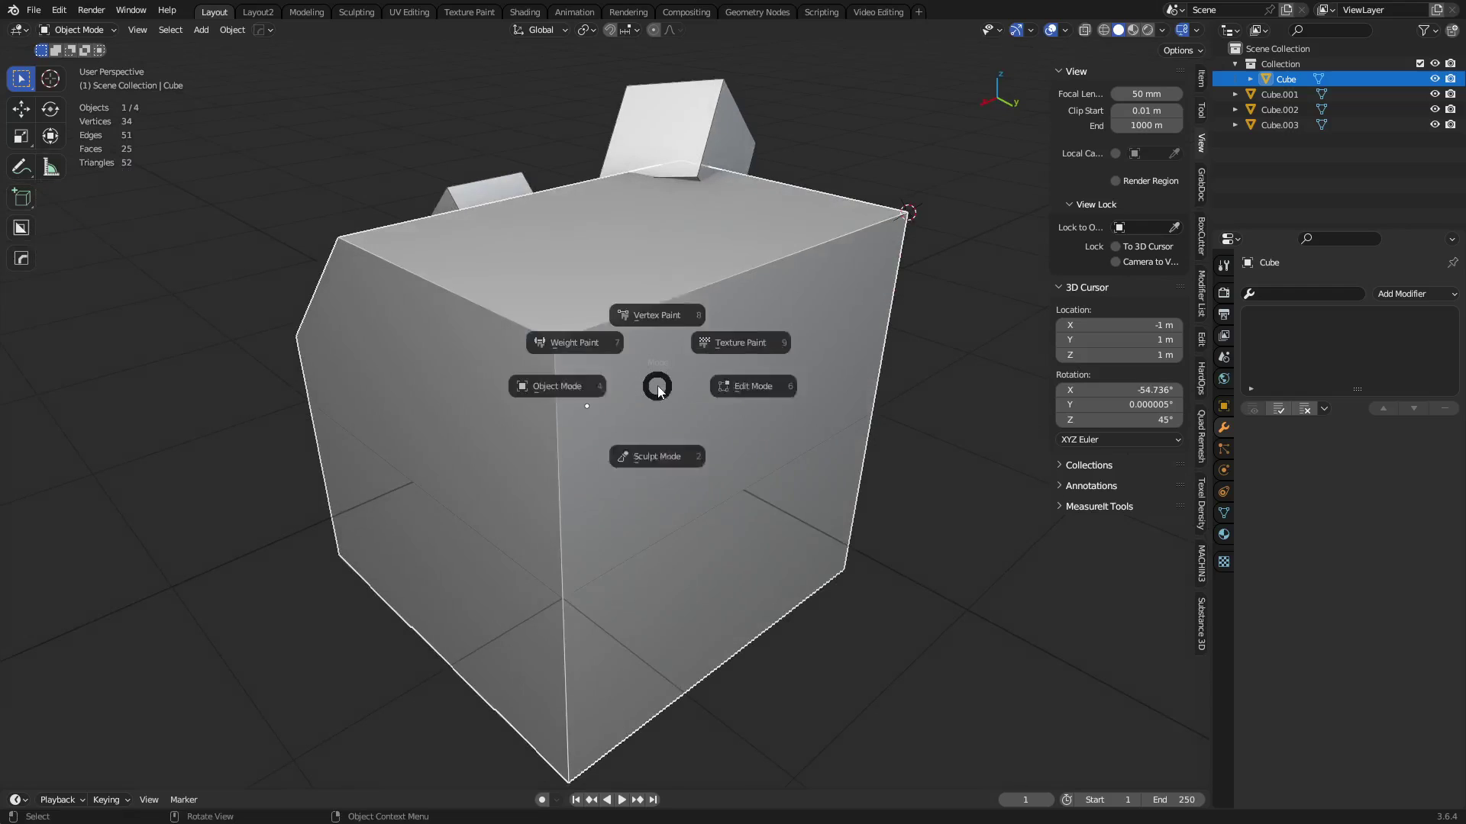
pyautogui.click(761, 385)
pyautogui.hotkey('shift', 's')
pyautogui.click(645, 398)
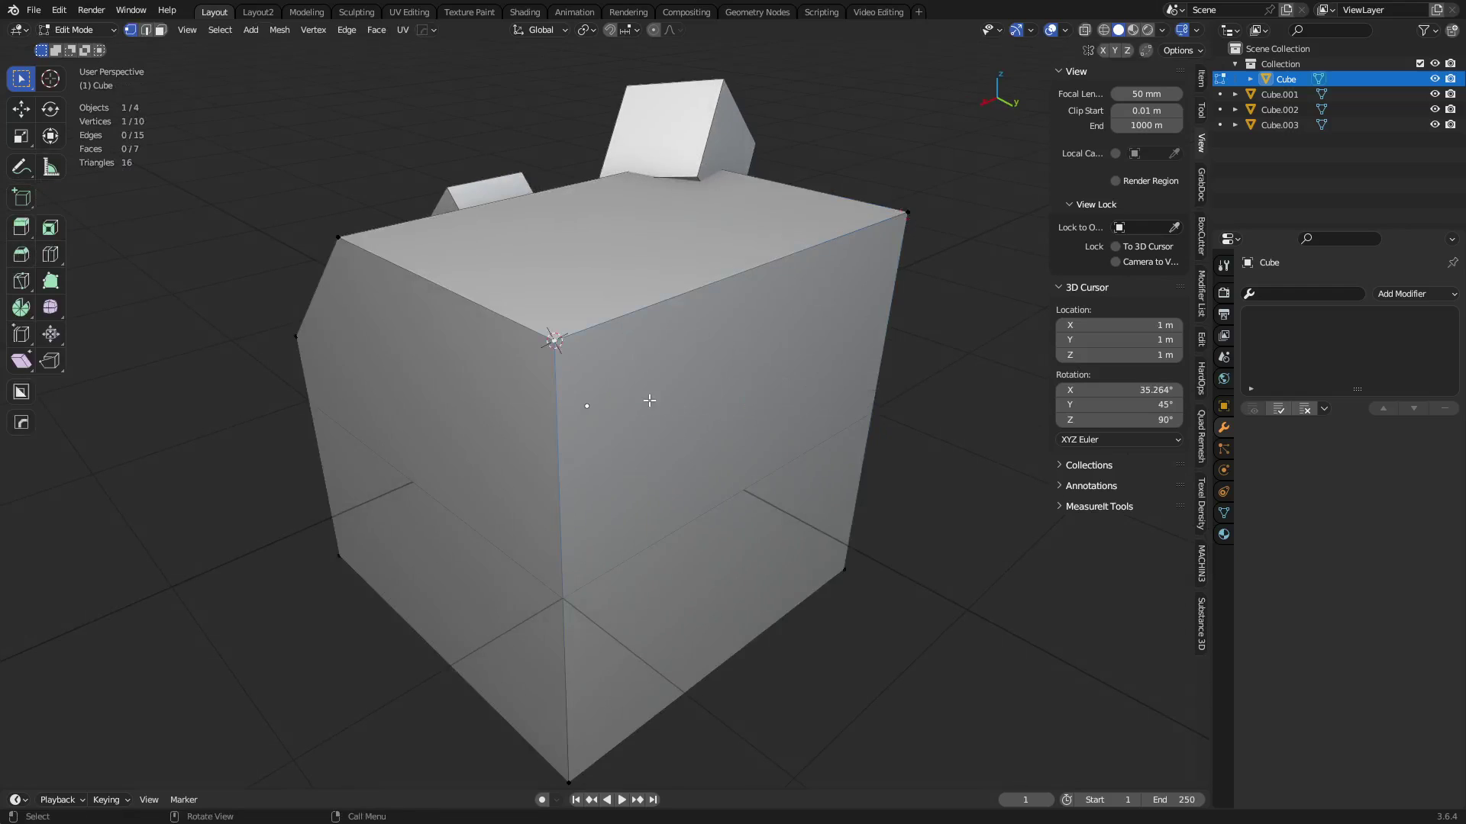
# Re-snap the cursor to the corner vertex at 1, 1, 1 m and inspect it
pyautogui.press('Tab')
pyautogui.moveTo(727, 466); pyautogui.dragTo(725, 497, button='middle')
pyautogui.press('Tab')
pyautogui.hotkey('shift', 's')
pyautogui.click(610, 493)
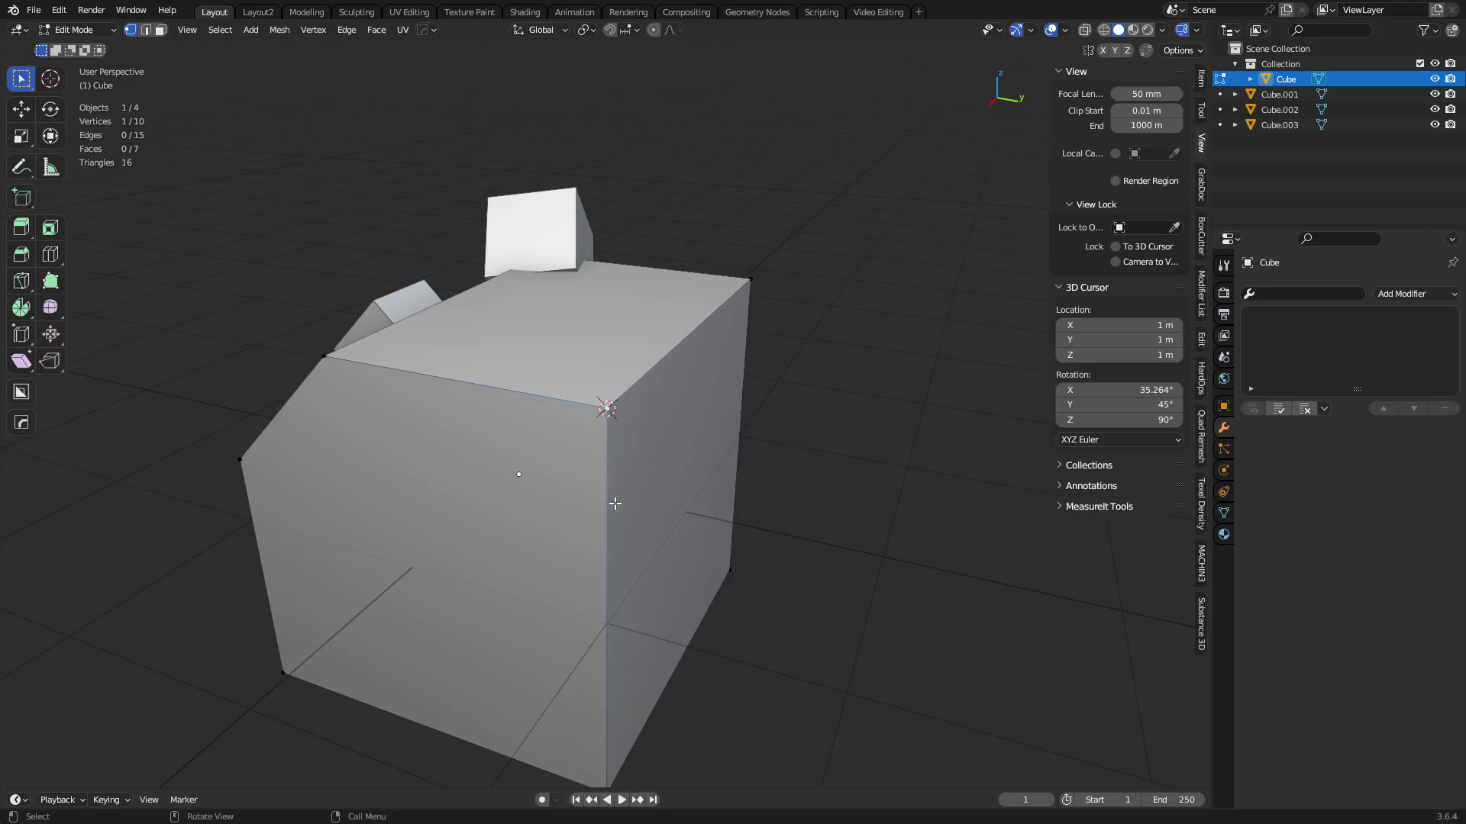
pyautogui.moveTo(612, 504); pyautogui.dragTo(469, 478, button='middle')
pyautogui.scroll(3, 599, 436)
pyautogui.scroll(-4, 705, 449)
# Add a cylinder at the cube's corner, aligned to the 3D cursor
pyautogui.moveTo(556, 465); pyautogui.dragTo(718, 474, button='middle')
pyautogui.hotkey('shift', 'a')
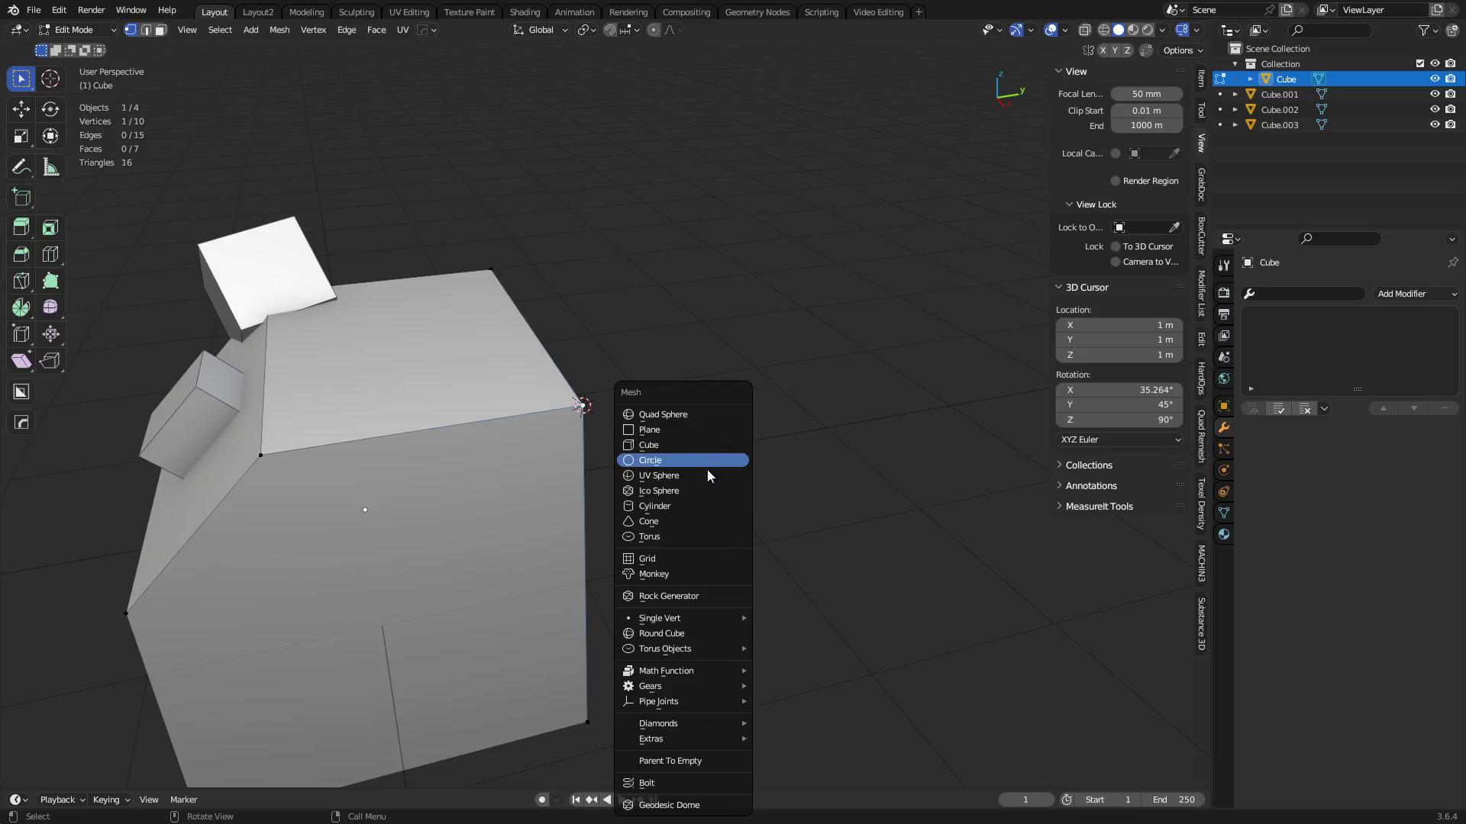
pyautogui.click(700, 507)
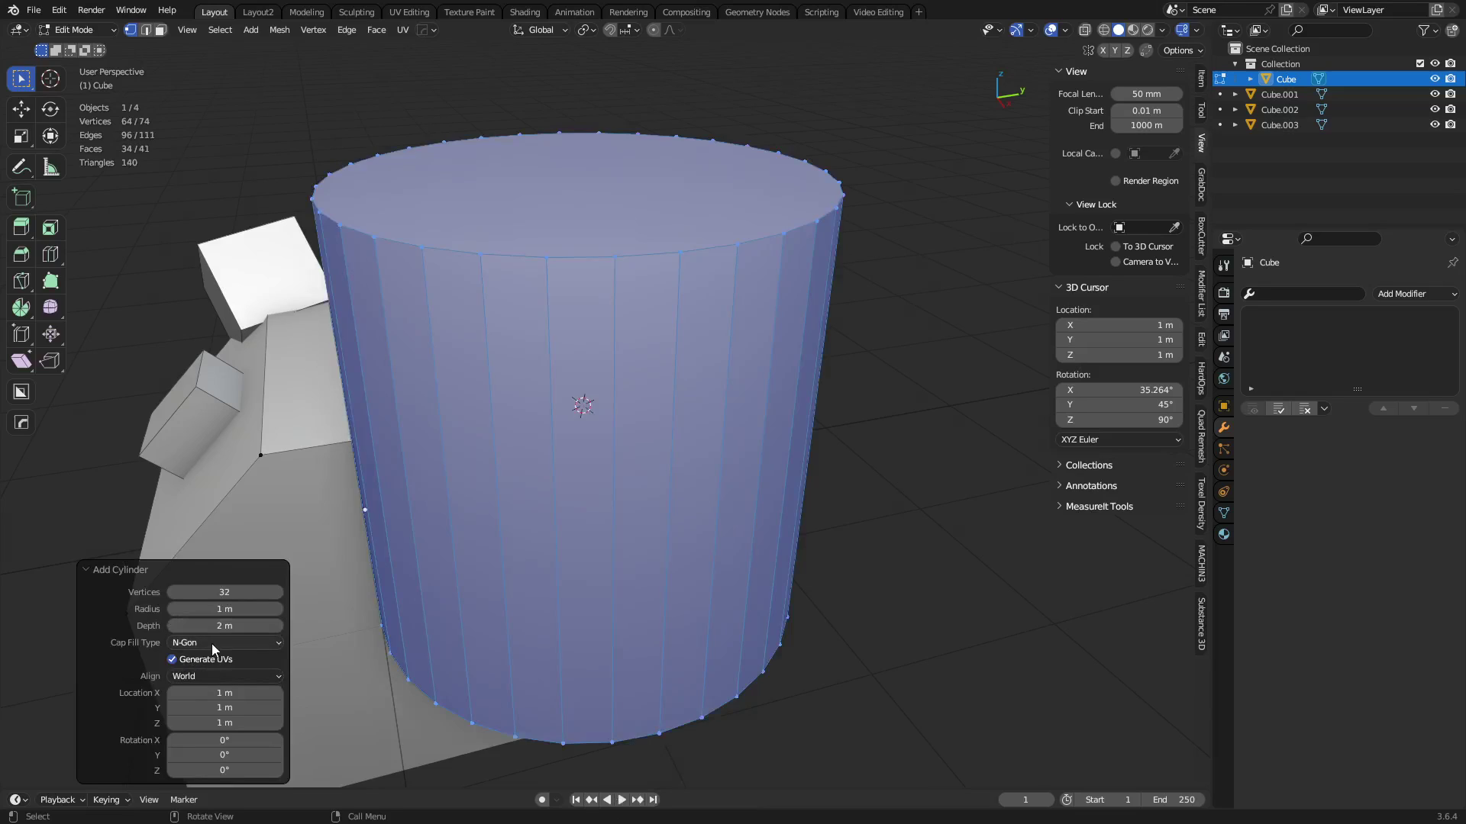
pyautogui.click(212, 676)
pyautogui.click(208, 676)
pyautogui.click(203, 731)
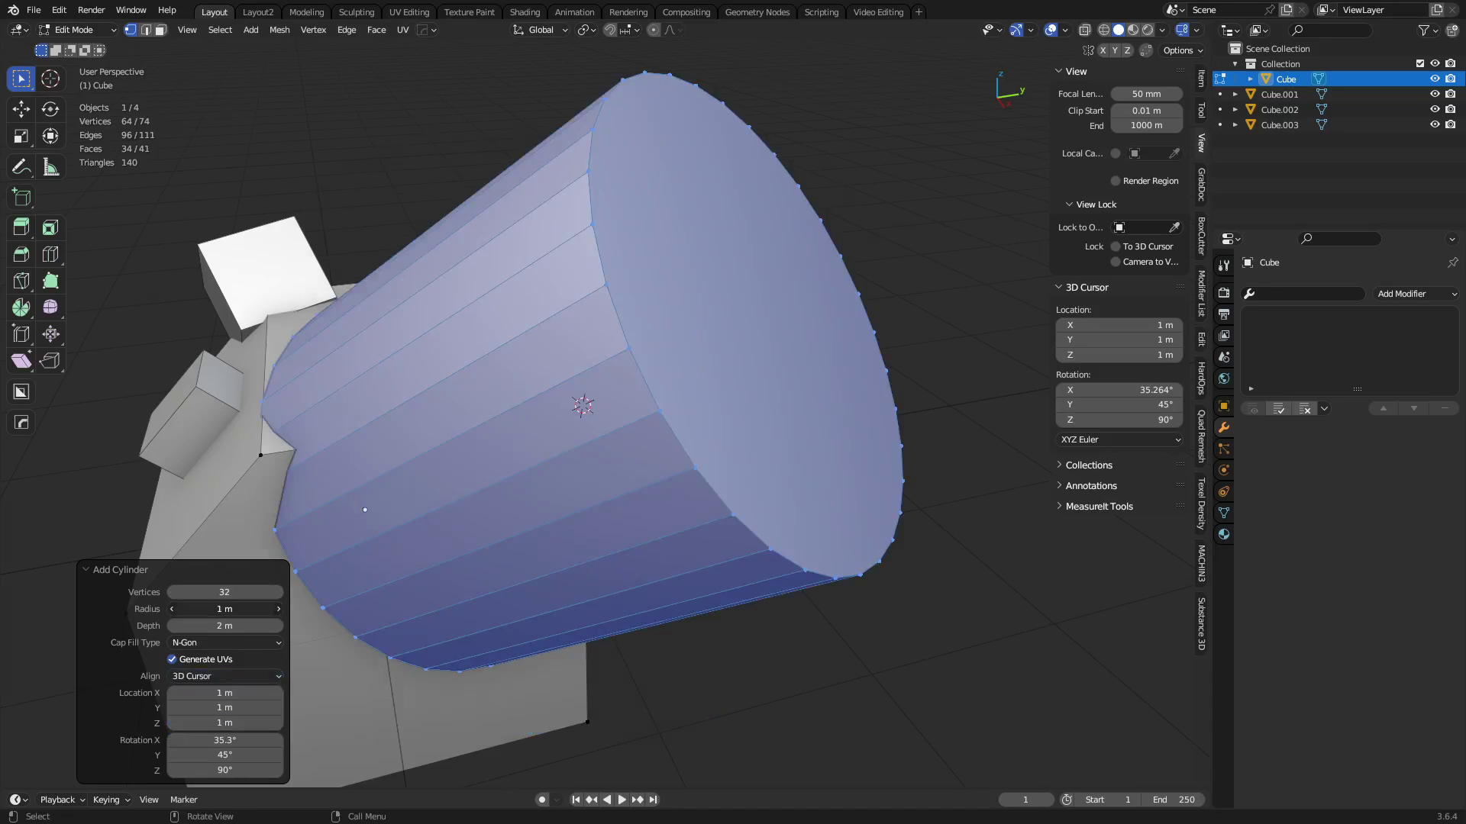
# Set the cylinder's radius to 0.29 m and depth to 0.63 m, then return to Object Mode
pyautogui.moveTo(245, 608); pyautogui.dragTo(193, 608)
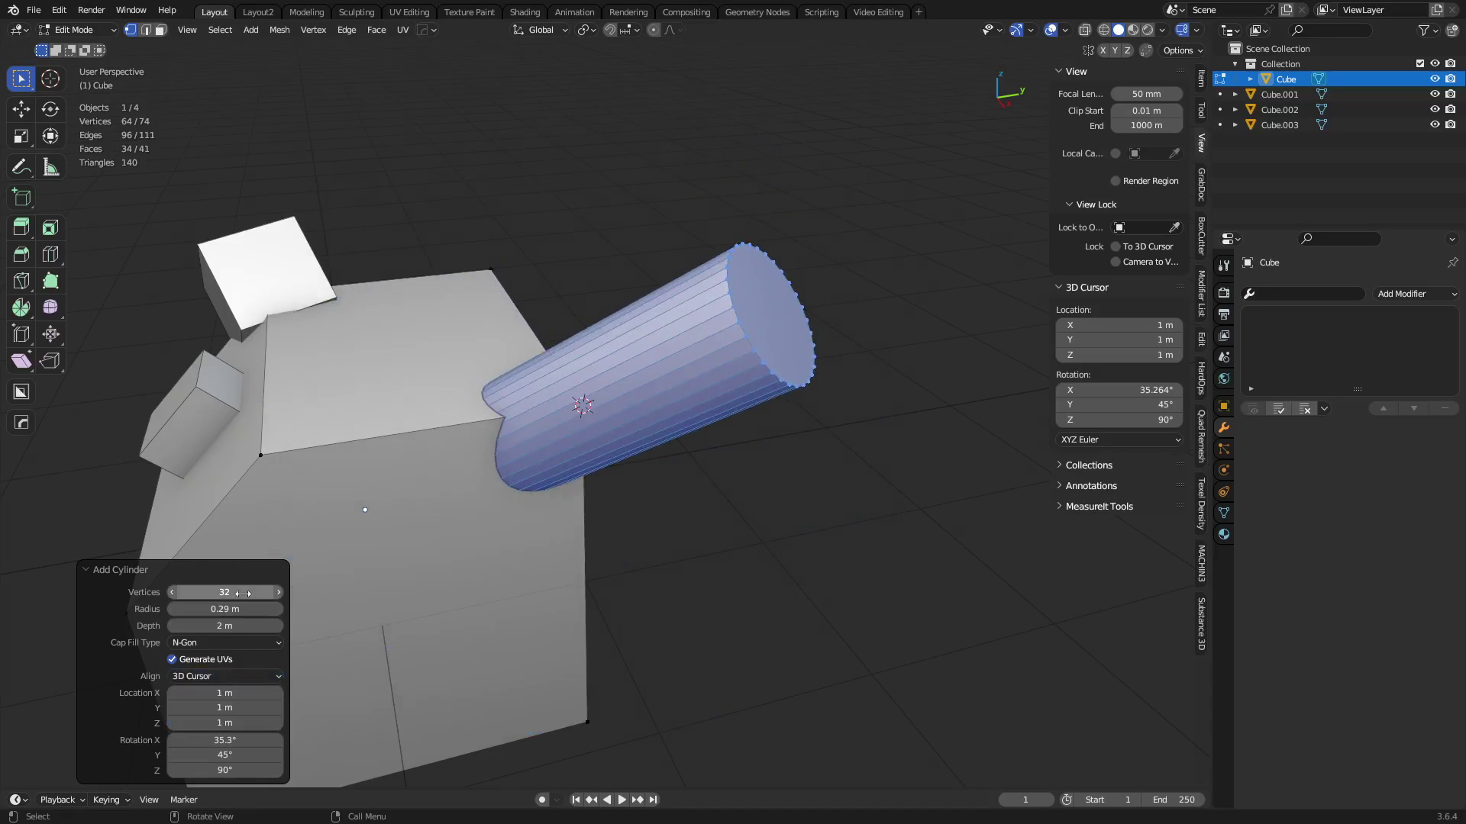
pyautogui.moveTo(231, 627); pyautogui.dragTo(203, 627)
pyautogui.click(714, 540)
pyautogui.hotkey('ctrl', 'Tab')
pyautogui.click(606, 563)
pyautogui.moveTo(836, 508); pyautogui.dragTo(683, 455, button='middle')
pyautogui.hotkey('shift', 's')
# Reset the 3D cursor to the world origin and select Cube.001
pyautogui.click(656, 401)
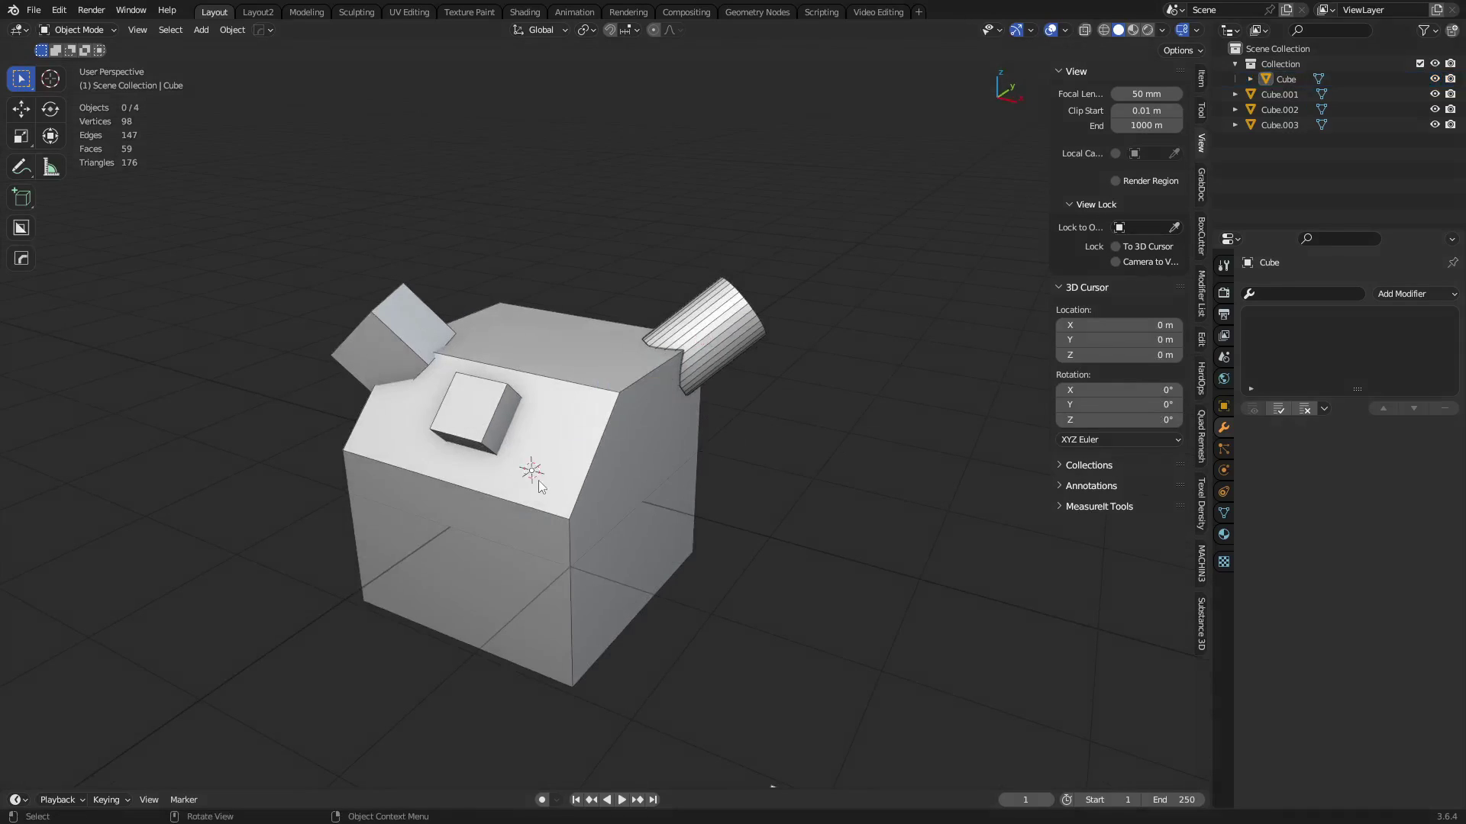
pyautogui.moveTo(542, 475); pyautogui.dragTo(775, 536, button='middle')
pyautogui.keyDown('shift'); pyautogui.moveTo(775, 536); pyautogui.dragTo(690, 500, button='middle'); pyautogui.keyUp('shift')
pyautogui.click(937, 474)
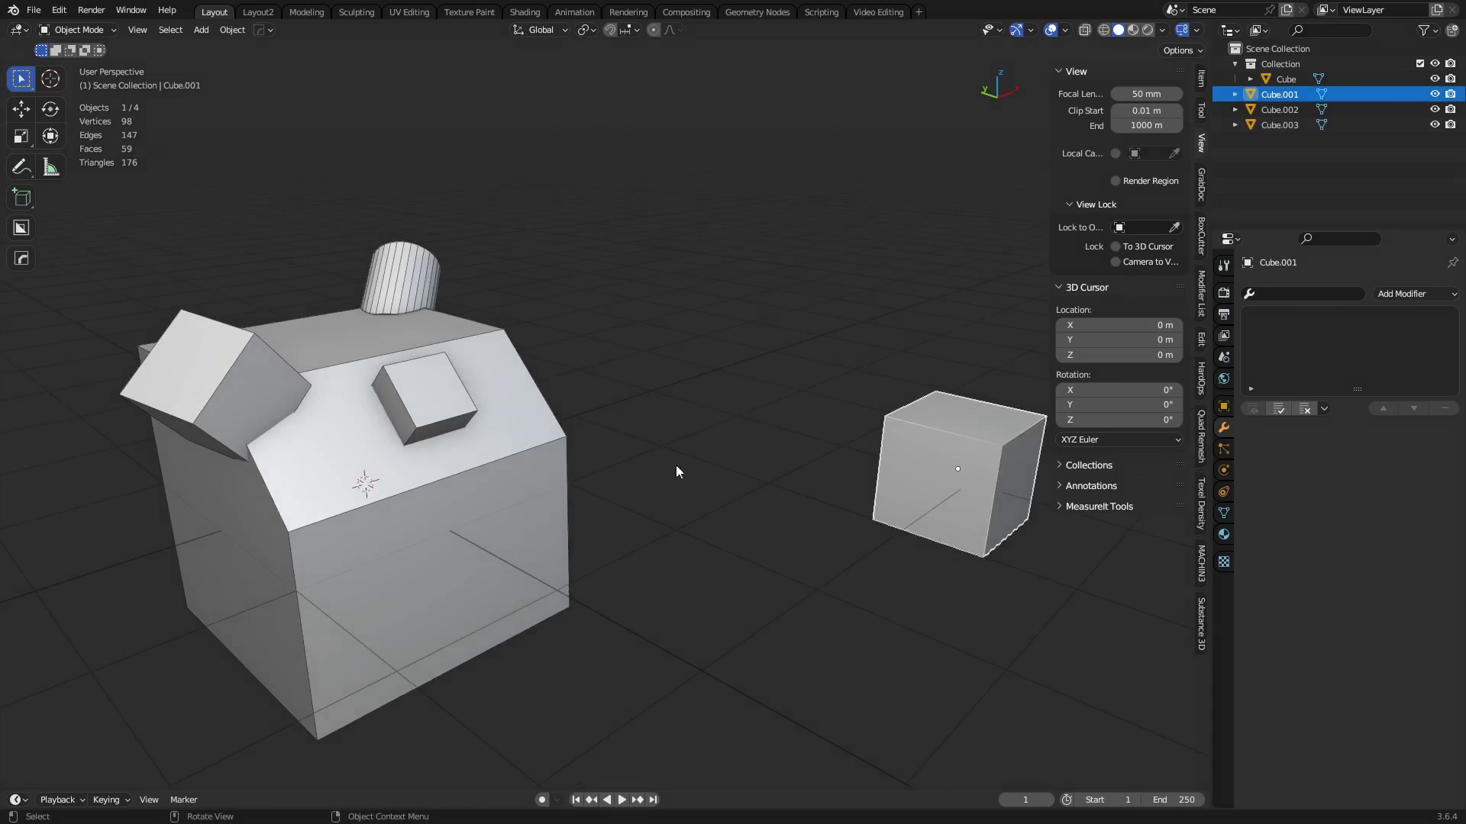
pyautogui.press('r')
pyautogui.press('Escape')
# Use the 3D cursor as pivot, rotate Cube.001 on Z/X/Y axes, then undo the rotation
pyautogui.click(587, 32)
pyautogui.click(622, 65)
pyautogui.press('r')
pyautogui.press('z')
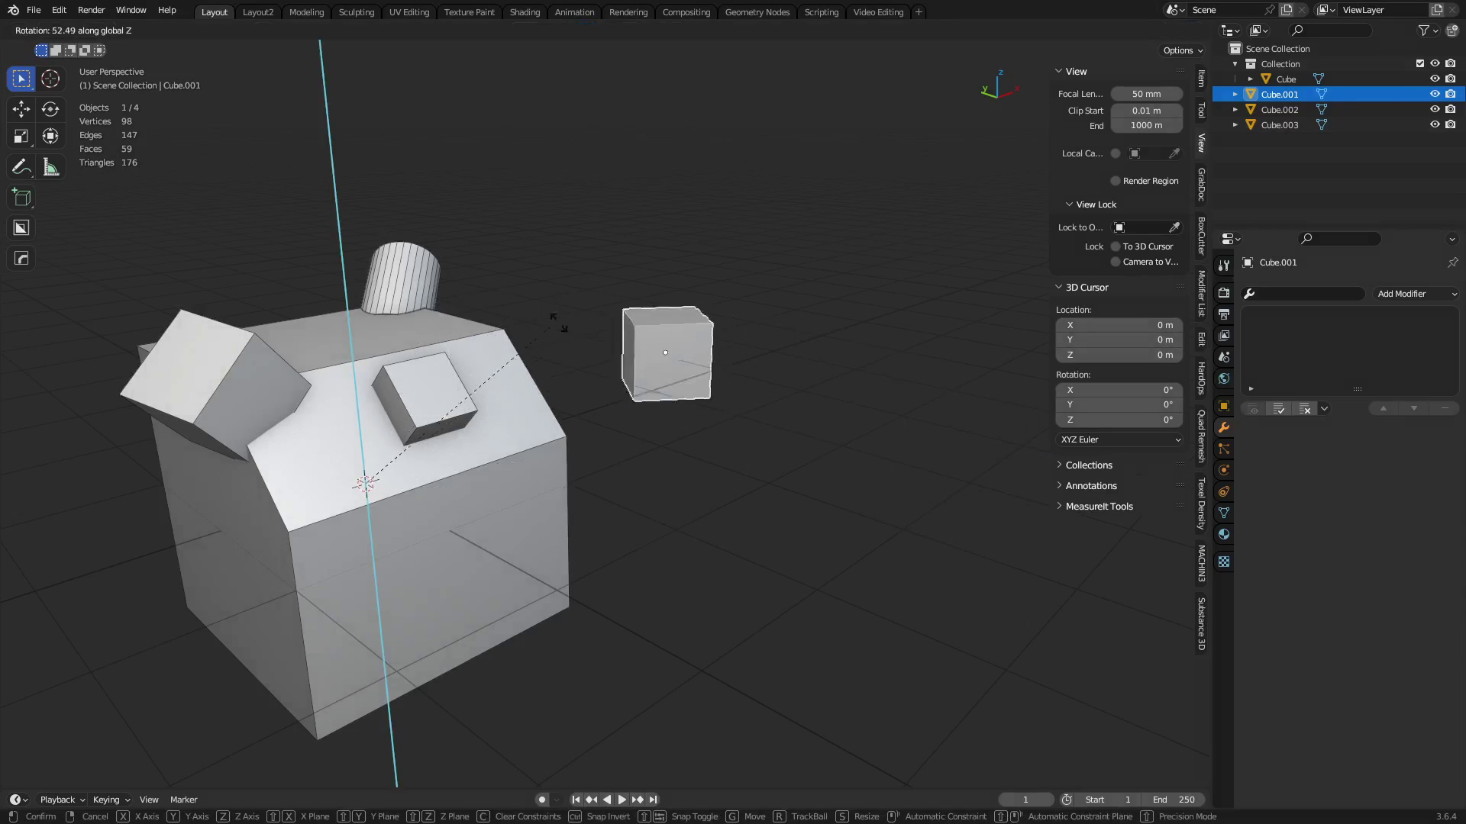
pyautogui.press('x')
pyautogui.press('y')
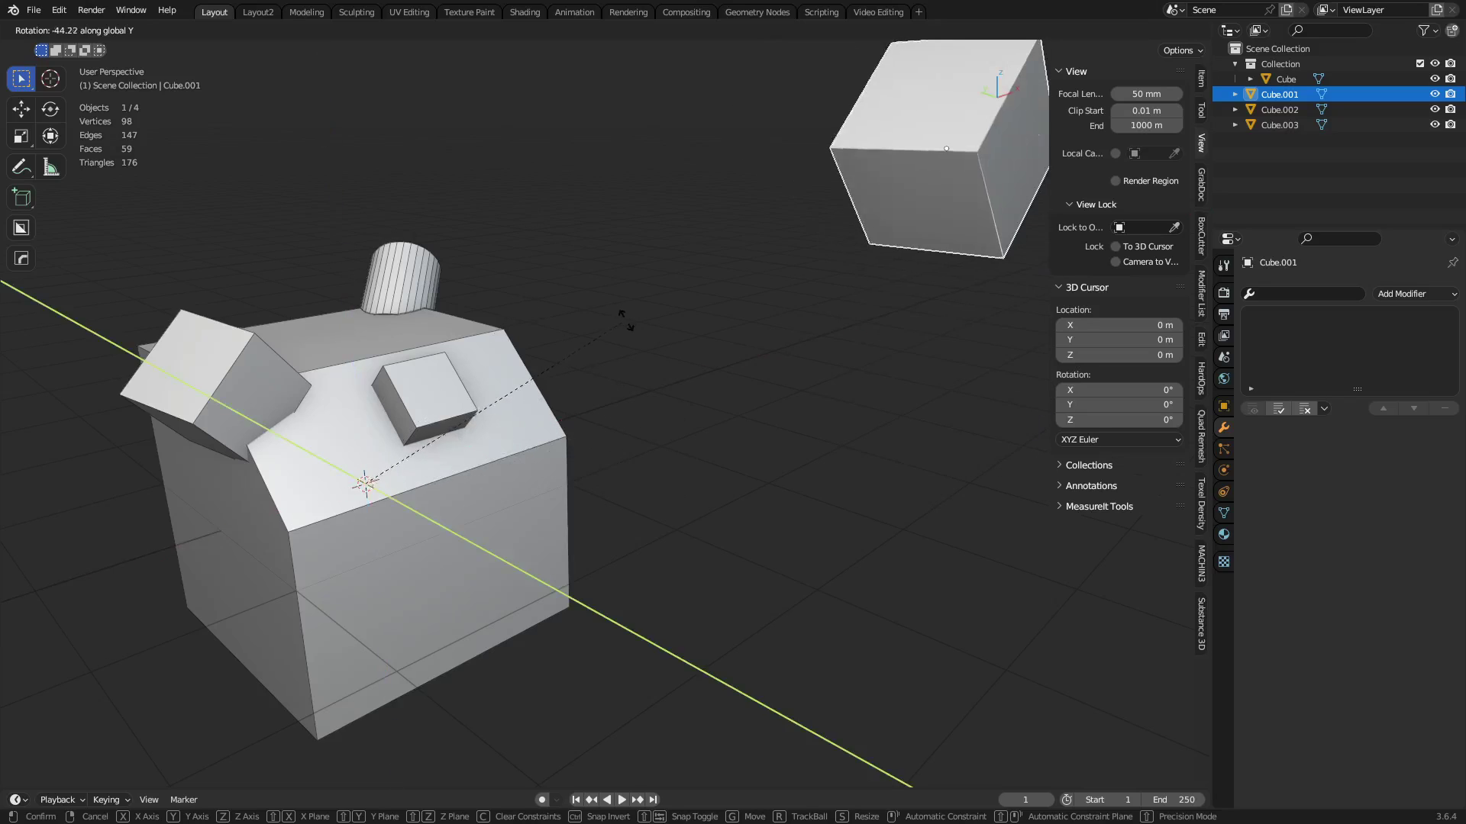
pyautogui.press('z')
pyautogui.click(401, 332)
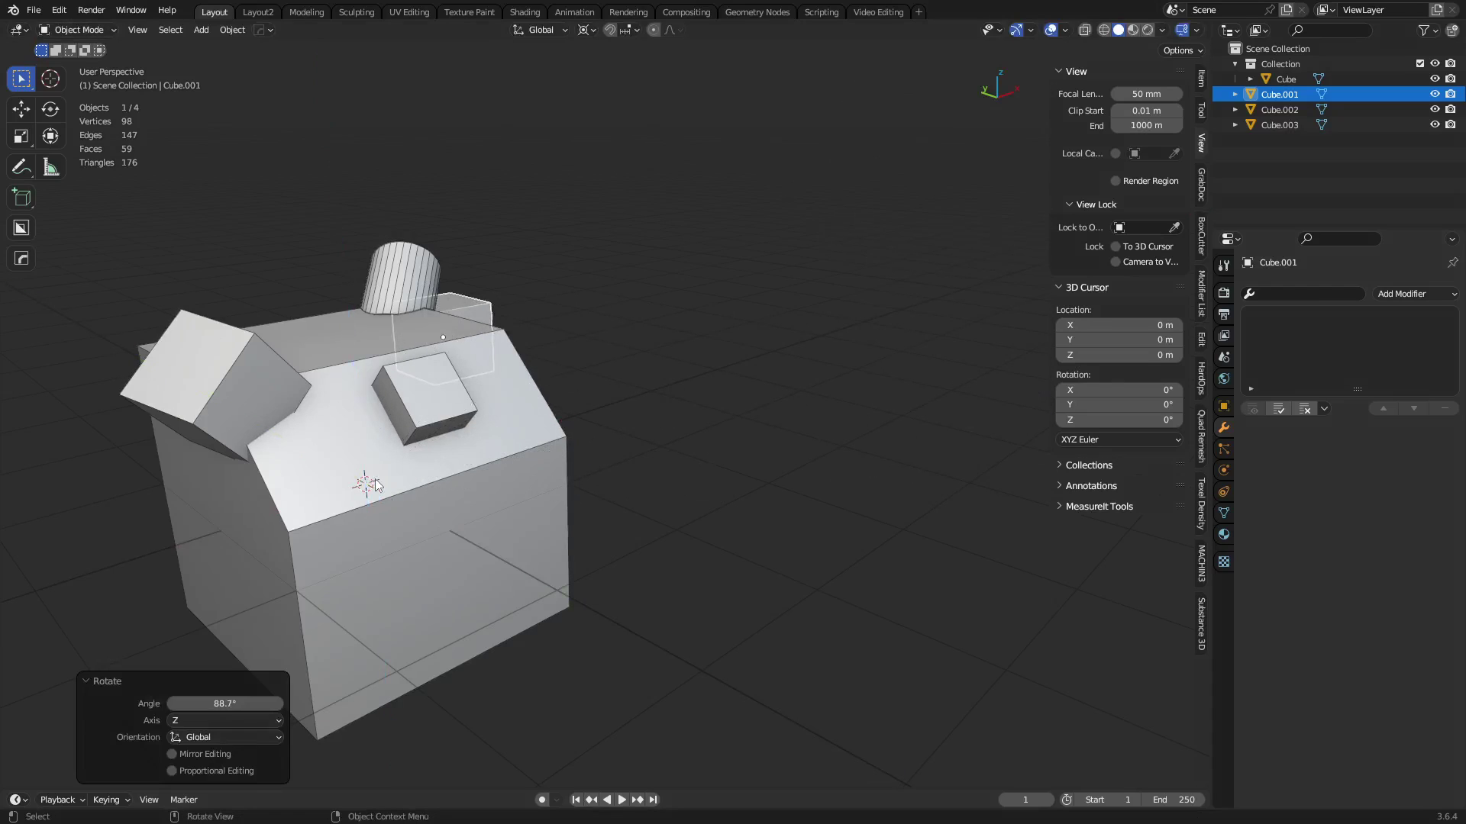
pyautogui.hotkey('ctrl', 'z')
pyautogui.hotkey('ctrl', 'Tab')
pyautogui.moveTo(688, 487)
pyautogui.mouseDown(button='middle')
pyautogui.moveTo(763, 474)
pyautogui.moveTo(672, 510)
pyautogui.moveTo(650, 488)
pyautogui.moveTo(717, 542)
pyautogui.moveTo(693, 495)
pyautogui.mouseUp(button='middle')
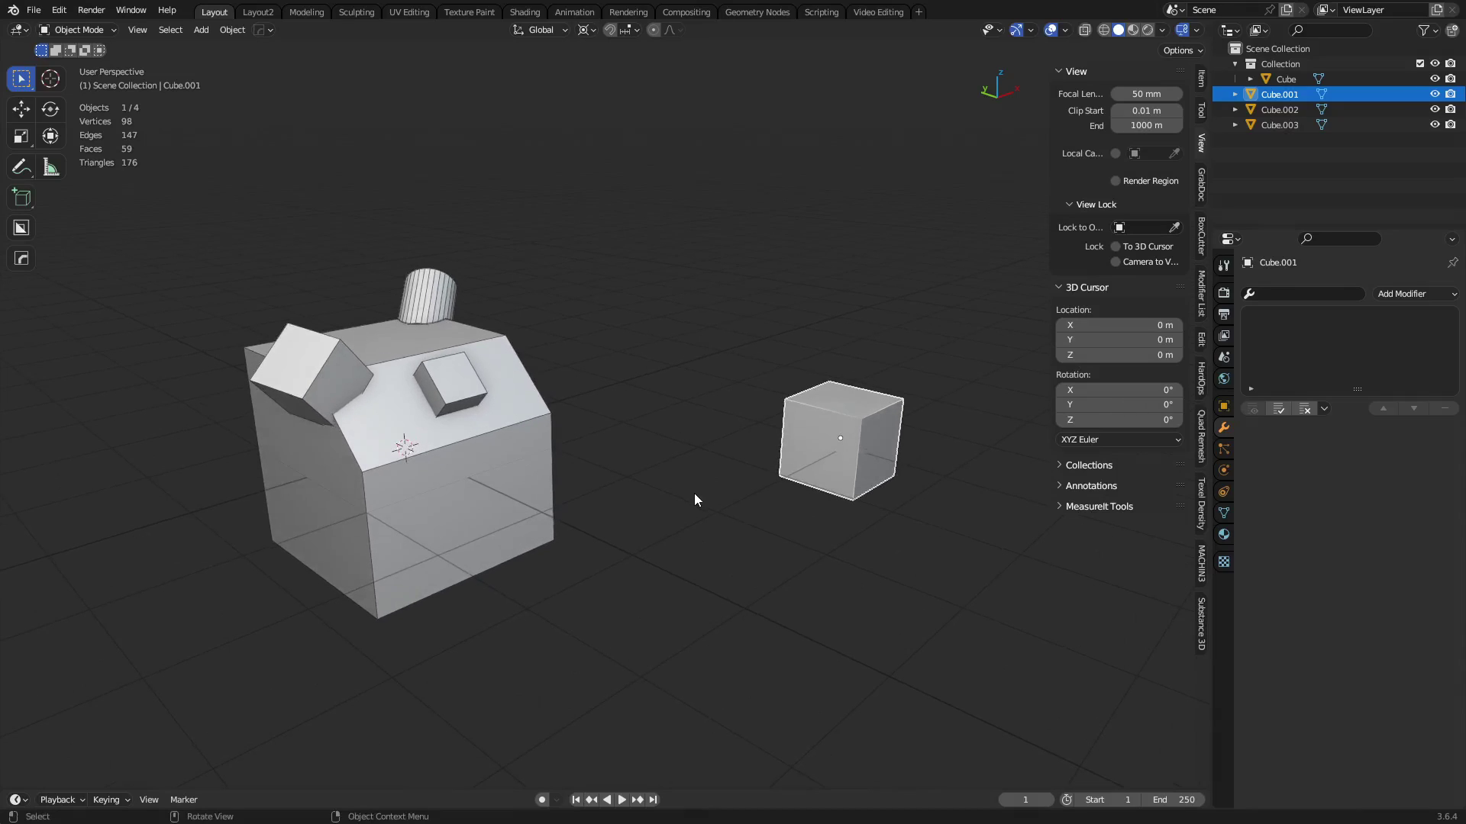